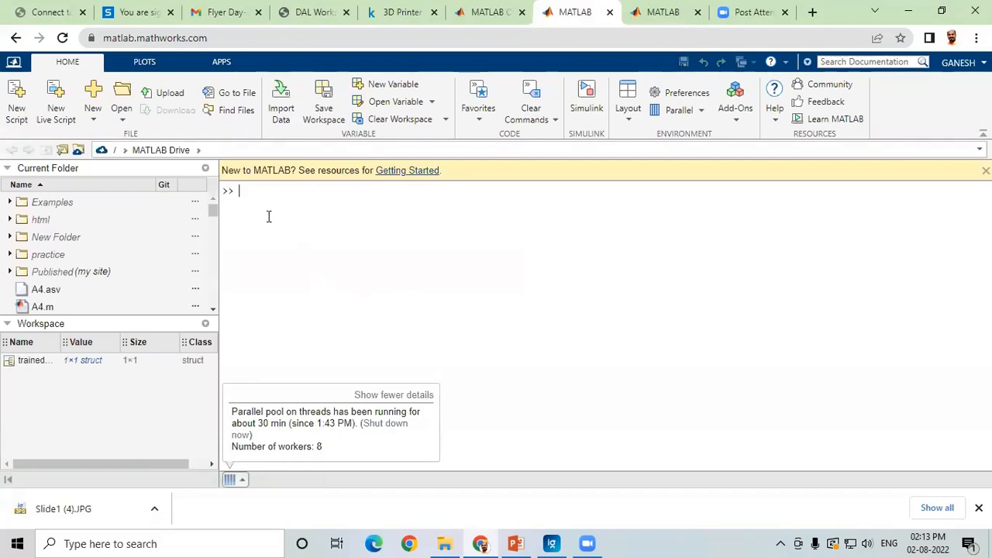
# Clear the command window with clc and empty the workspace with clear all
pyautogui.write('cl')
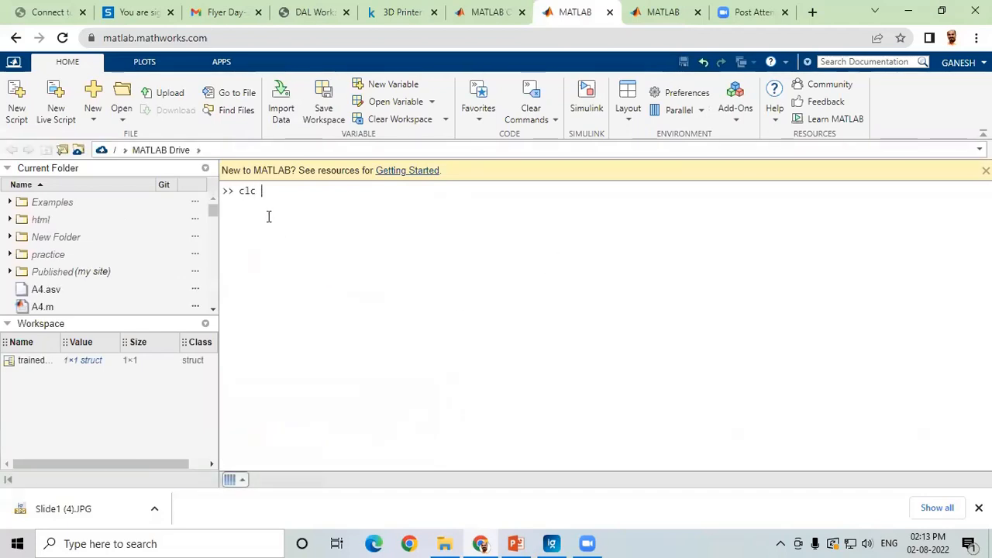
pyautogui.write('c')
pyautogui.press('Return')
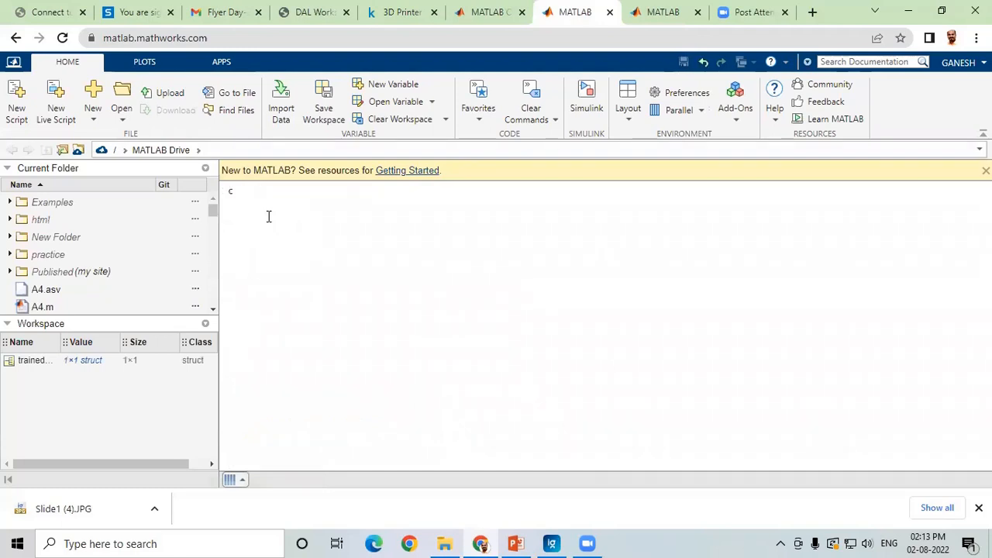
pyautogui.write('clear all')
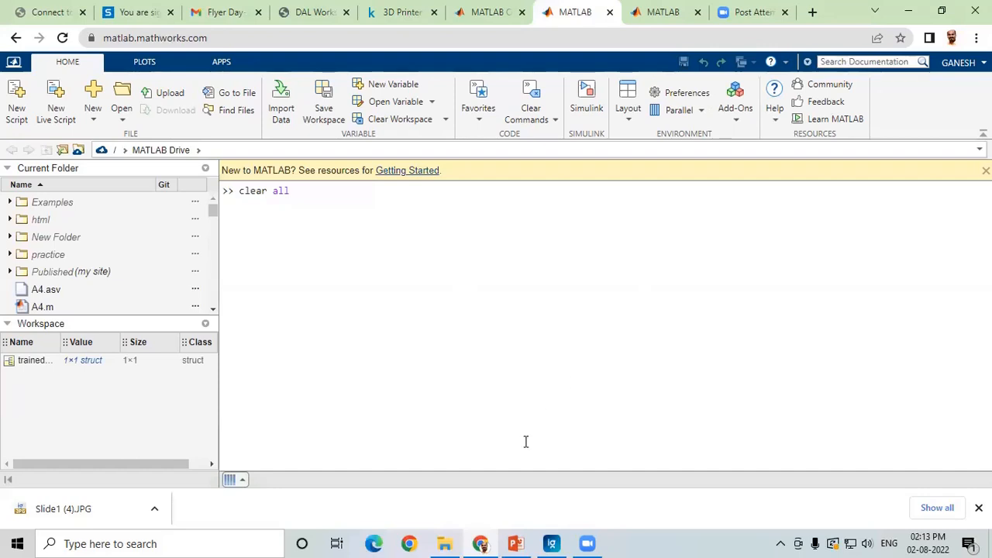
pyautogui.press('Return')
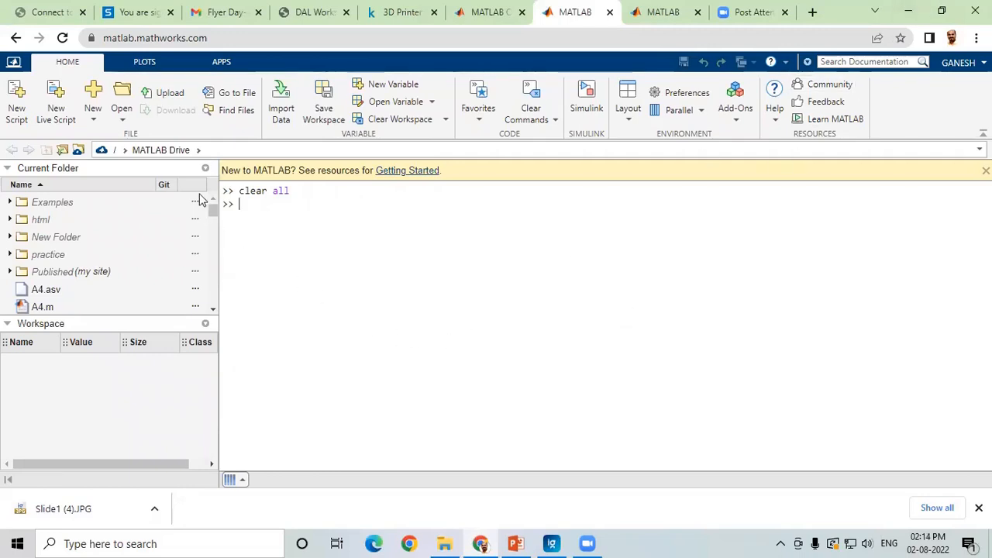
# Upload the data spreadsheet file from the computer's Desktop folder to MATLAB Drive, replacing the existing file of the same name
pyautogui.click(172, 96)
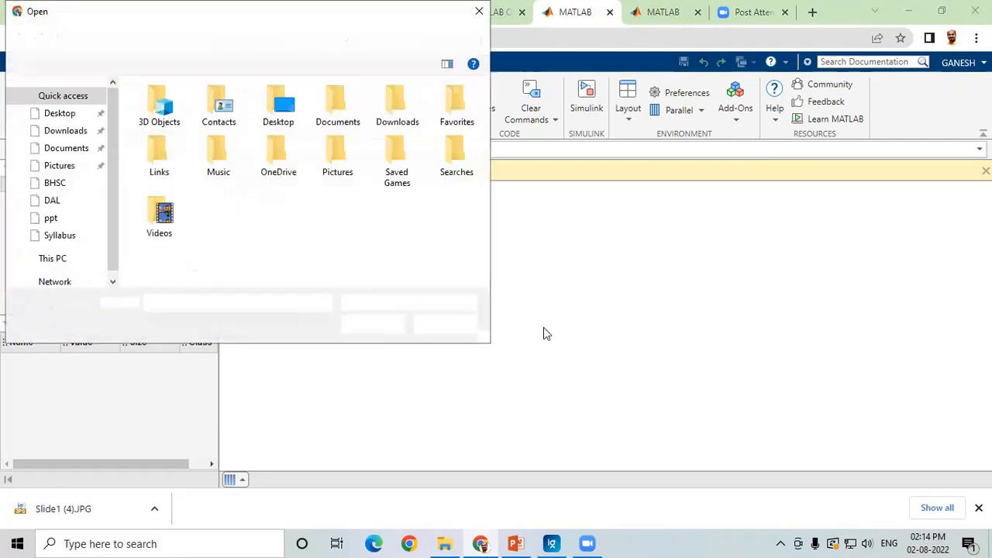
pyautogui.click(61, 114)
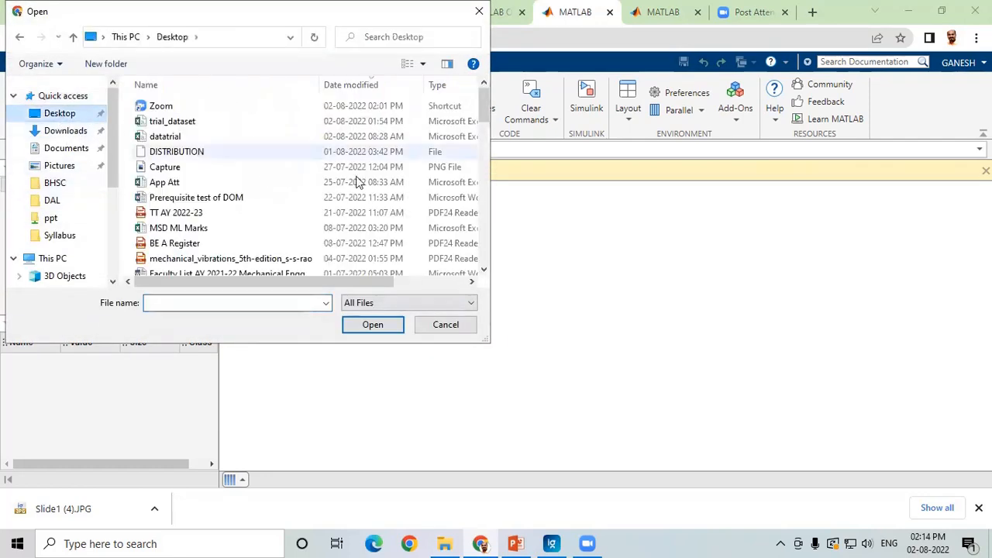
pyautogui.moveTo(482, 106)
pyautogui.mouseDown()
pyautogui.moveTo(484, 132)
pyautogui.moveTo(485, 104)
pyautogui.mouseUp()
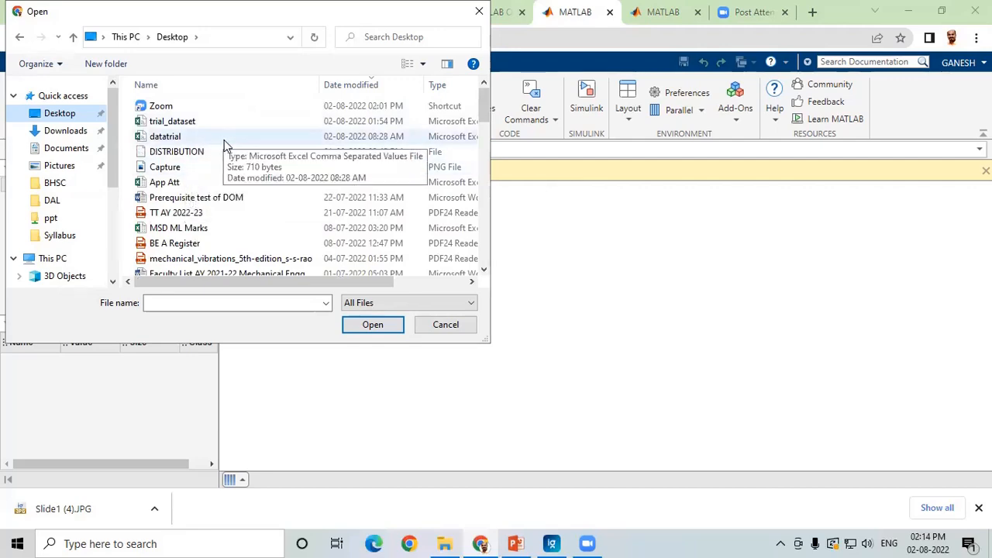
pyautogui.scroll(-12, 224, 146)
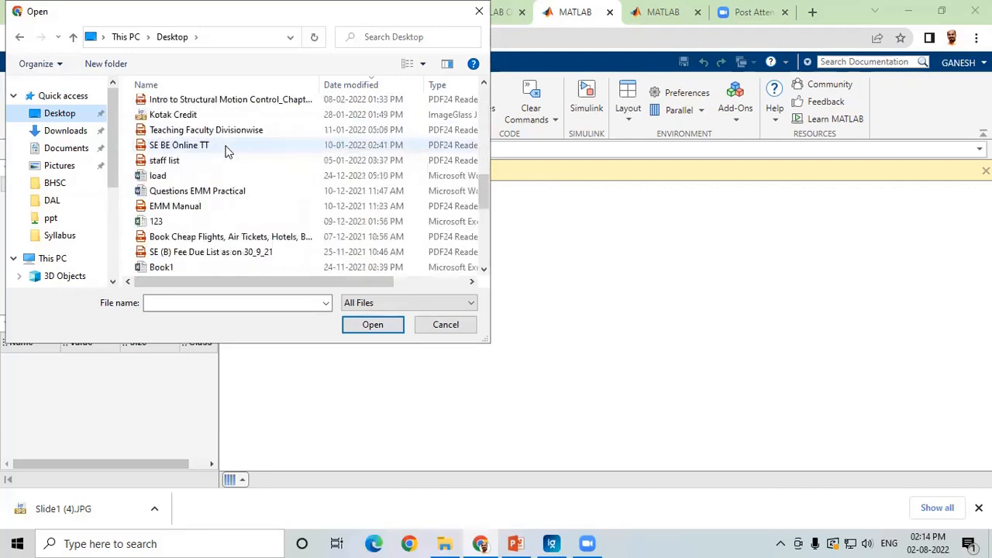
pyautogui.scroll(1, 225, 151)
pyautogui.scroll(-1, 209, 210)
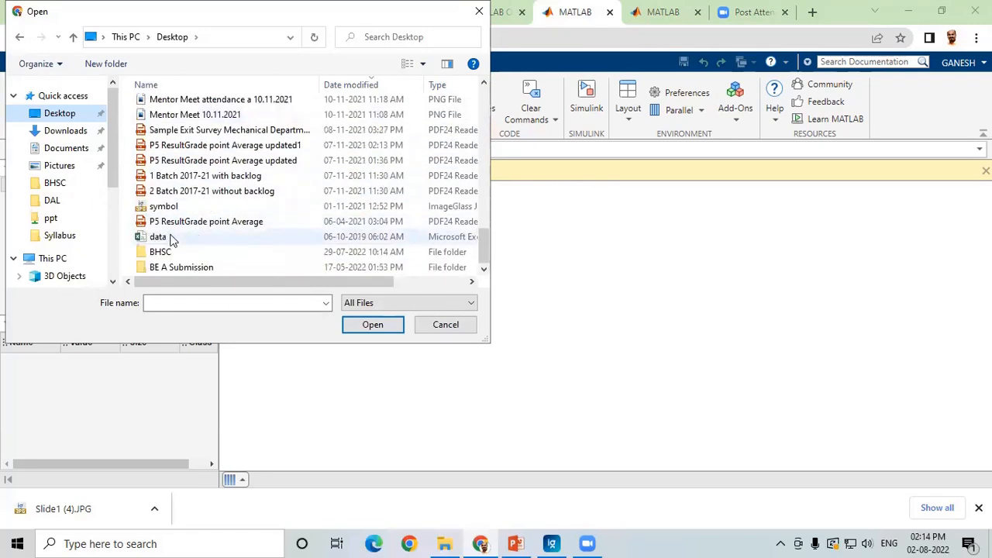
pyautogui.click(260, 240)
pyautogui.click(372, 326)
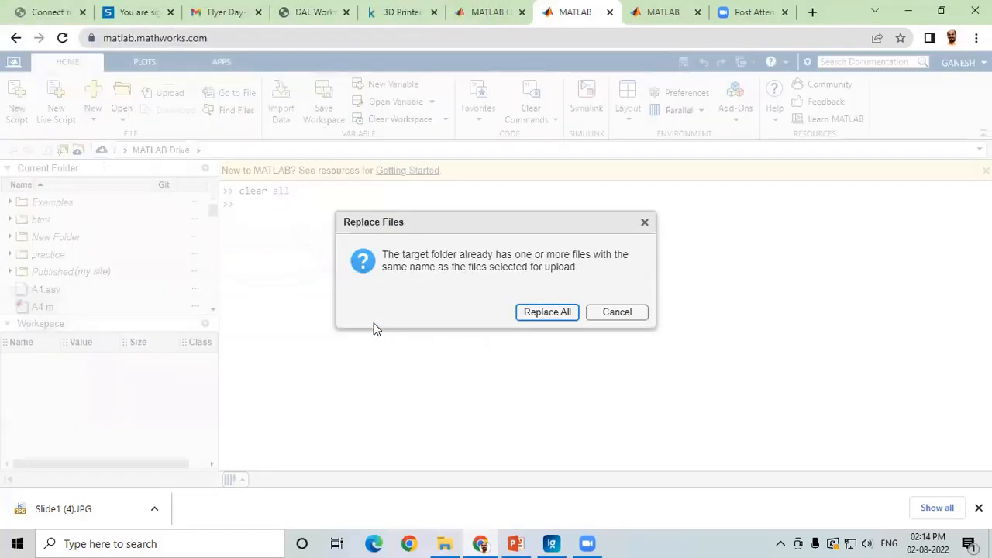
pyautogui.click(548, 311)
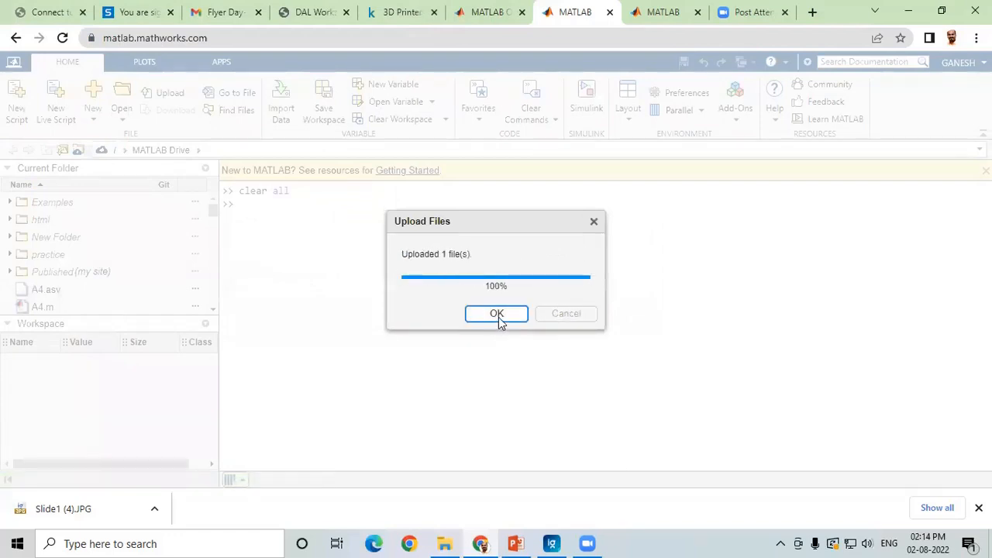
pyautogui.click(497, 314)
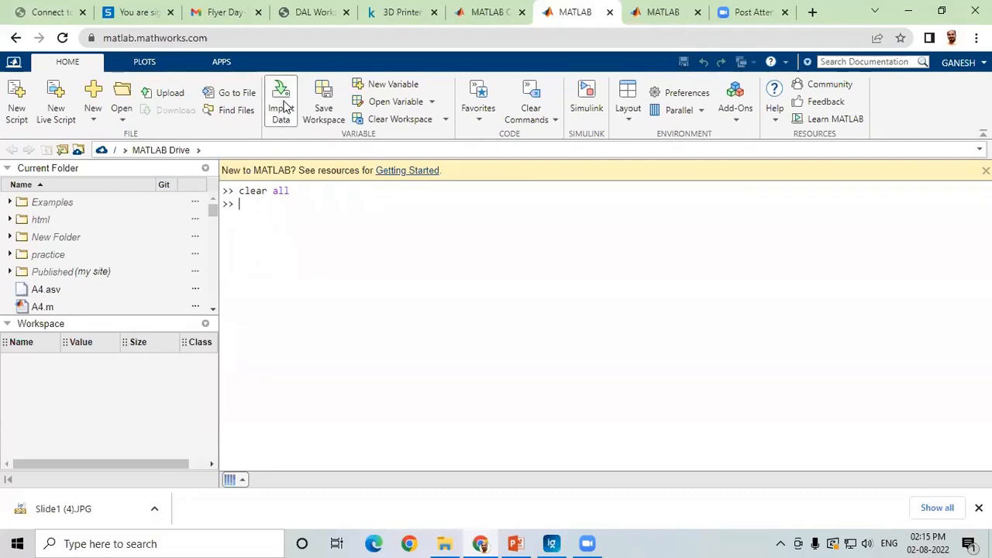
# Open data.csv from MATLAB Drive for data import and enlarge its preview by collapsing the command window
pyautogui.click(282, 118)
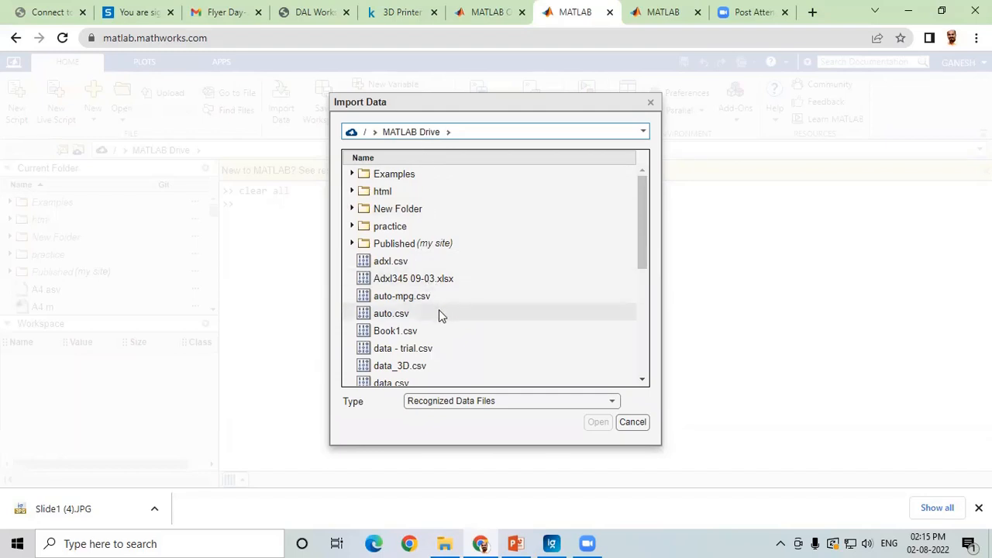
pyautogui.scroll(-2, 440, 309)
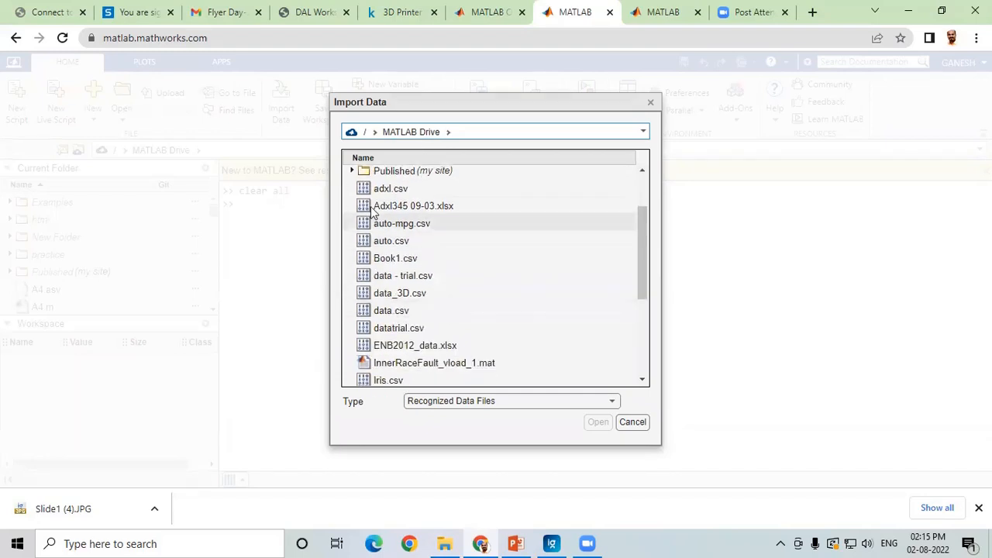
pyautogui.click(382, 311)
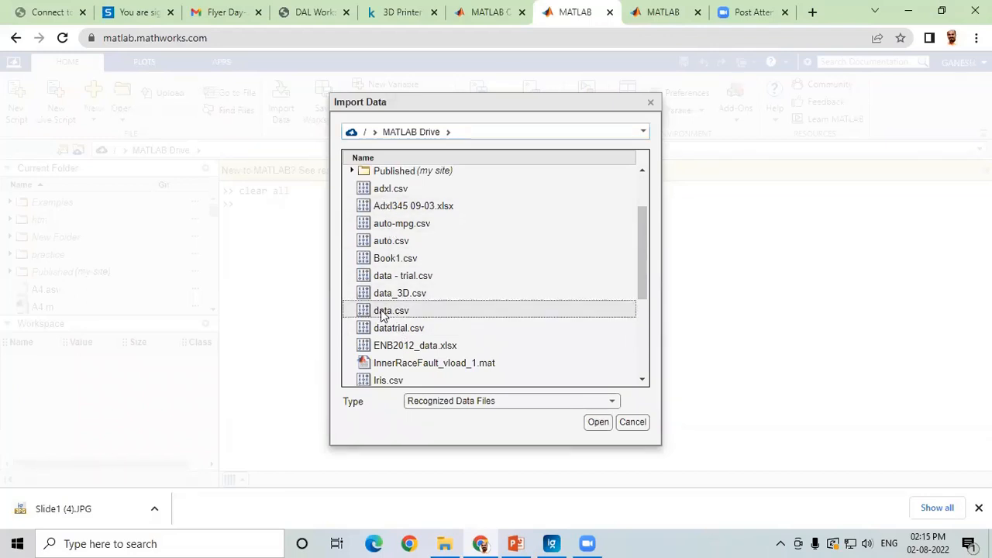
pyautogui.click(597, 424)
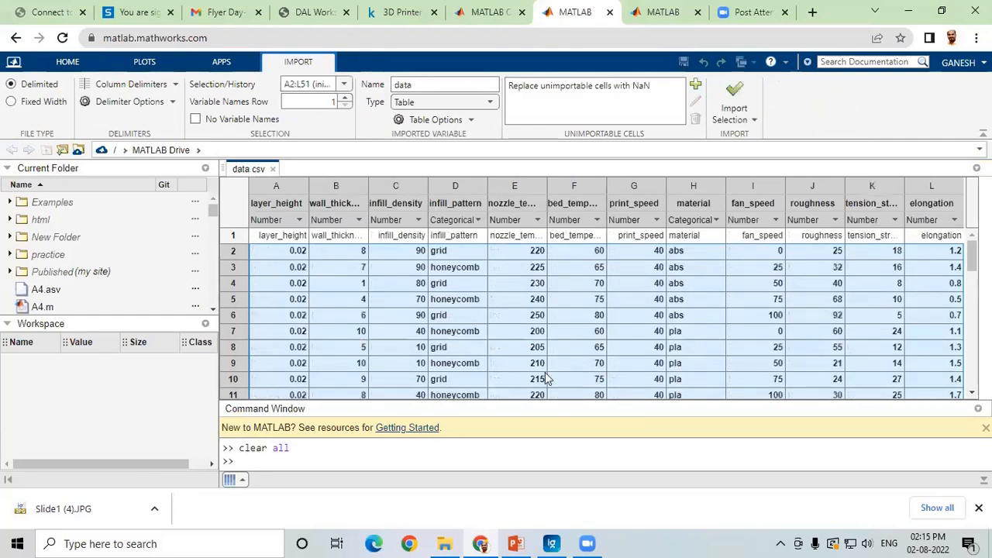
pyautogui.moveTo(383, 400); pyautogui.dragTo(383, 441)
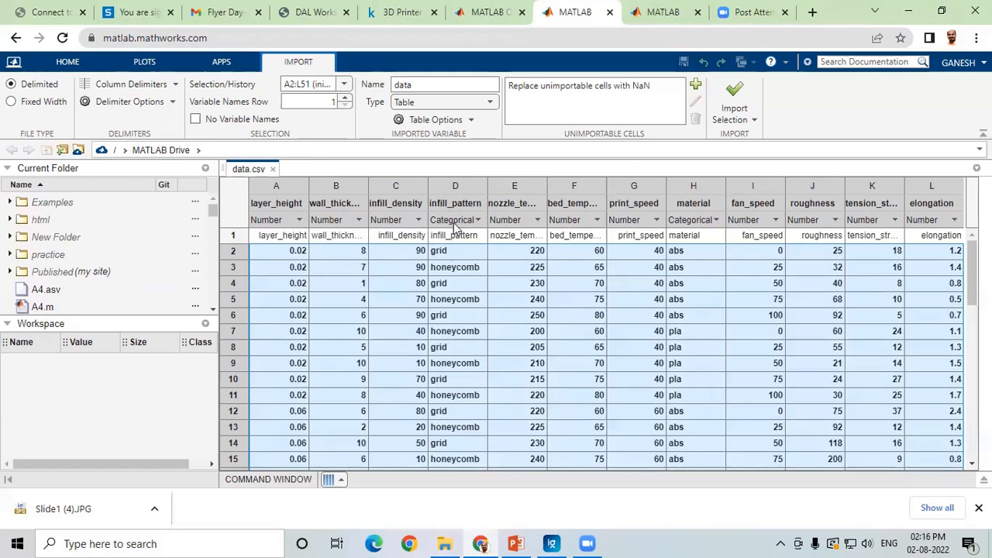
# Examine the data type options for the infill_pattern column and look through the rows of data.csv
pyautogui.click(478, 221)
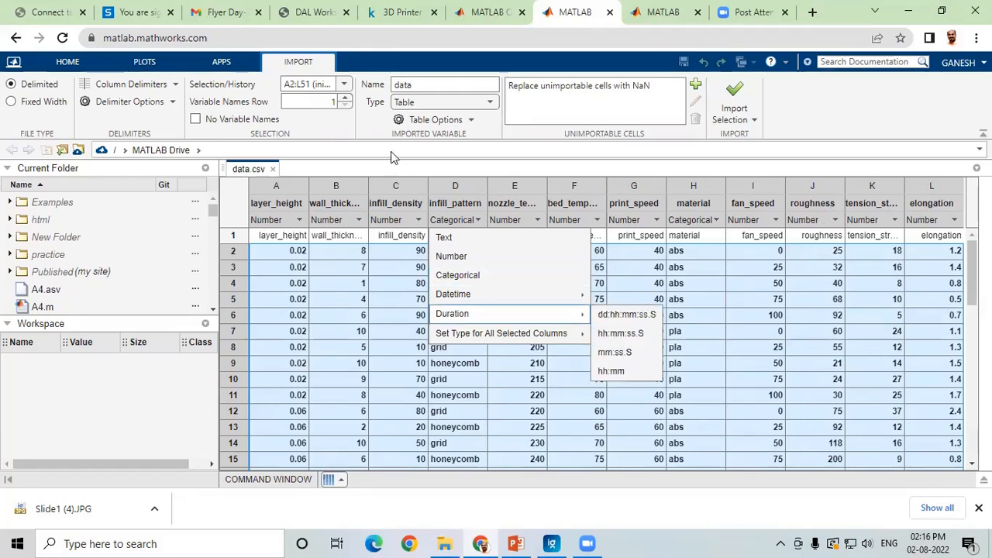
pyautogui.click(391, 151)
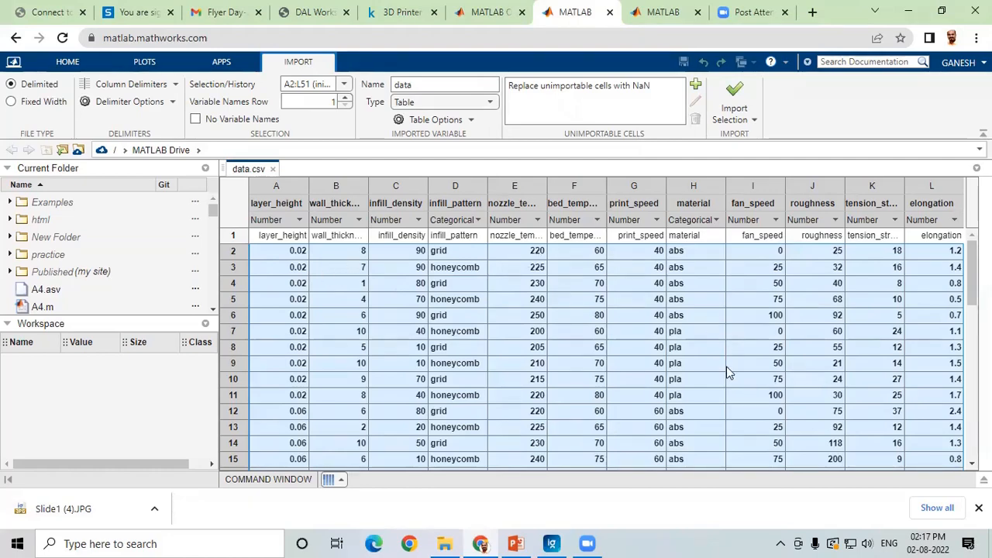
pyautogui.scroll(-5, 537, 365)
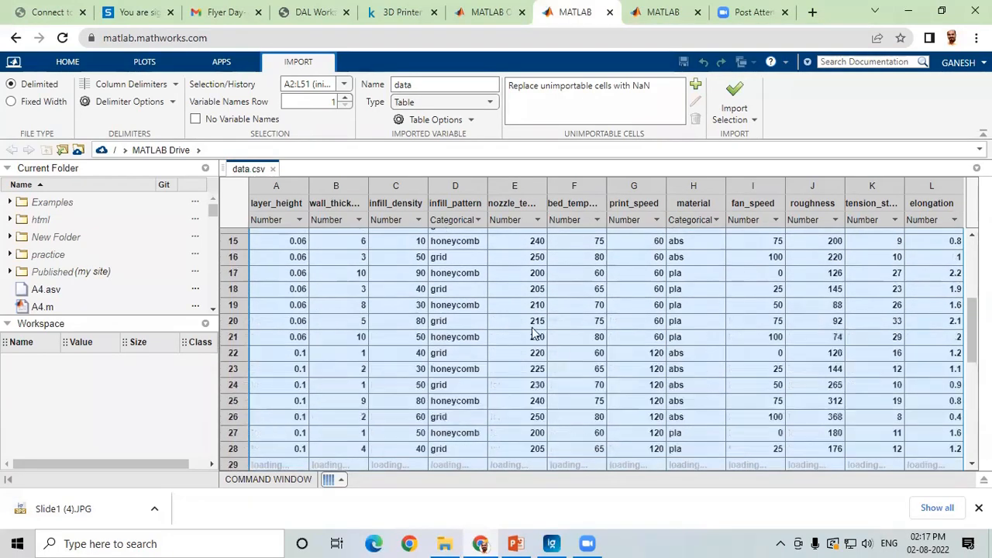
pyautogui.scroll(3, 521, 363)
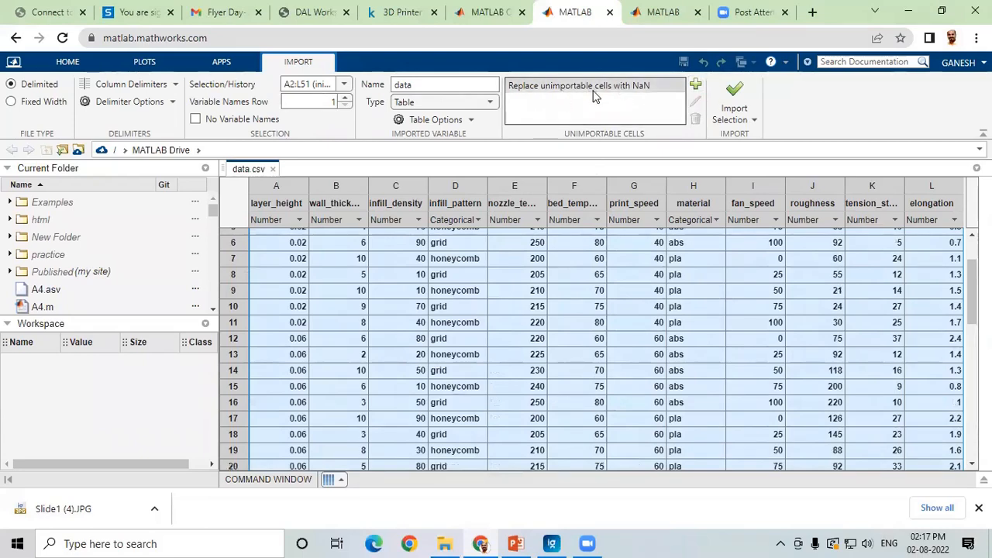
pyautogui.click(696, 86)
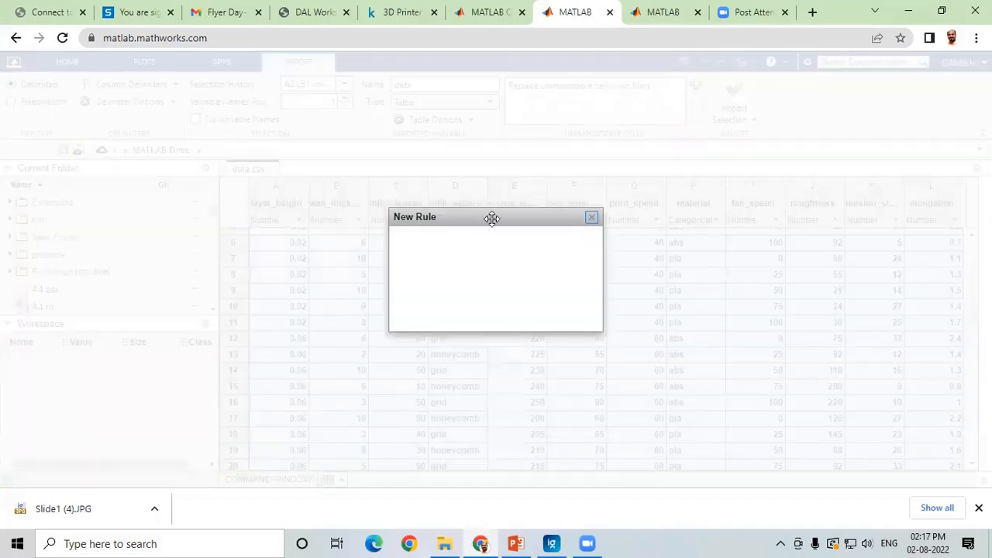
pyautogui.moveTo(492, 218); pyautogui.dragTo(496, 168)
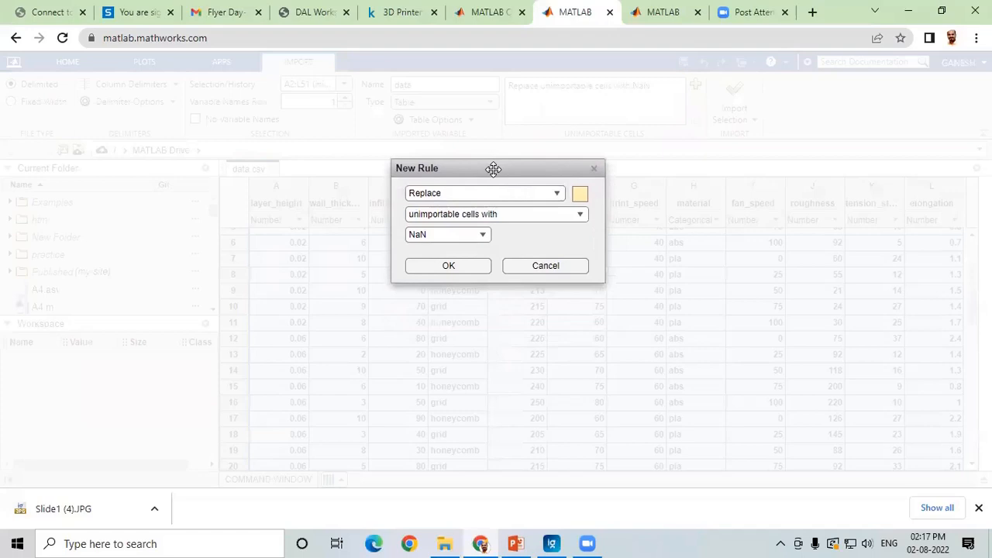
pyautogui.click(541, 195)
pyautogui.click(540, 195)
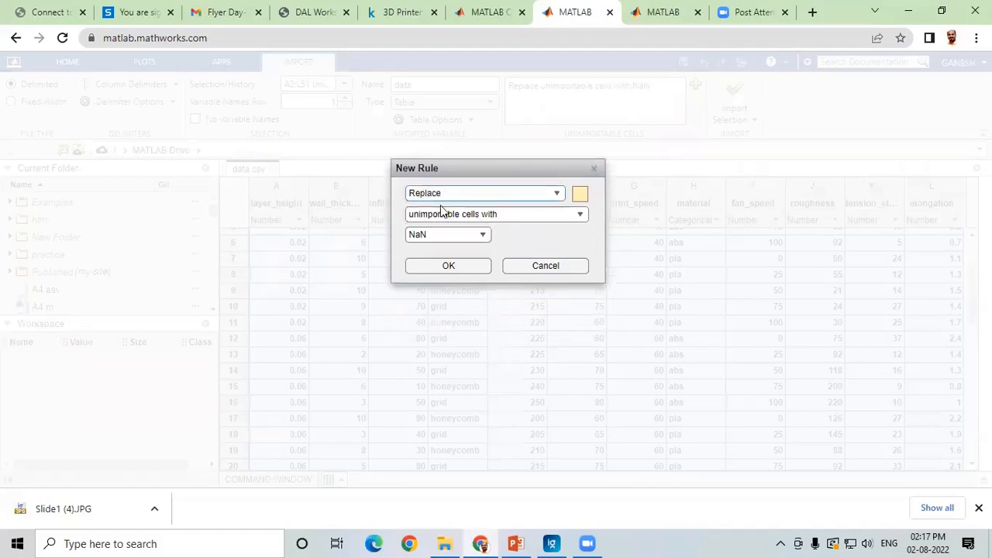
pyautogui.click(474, 233)
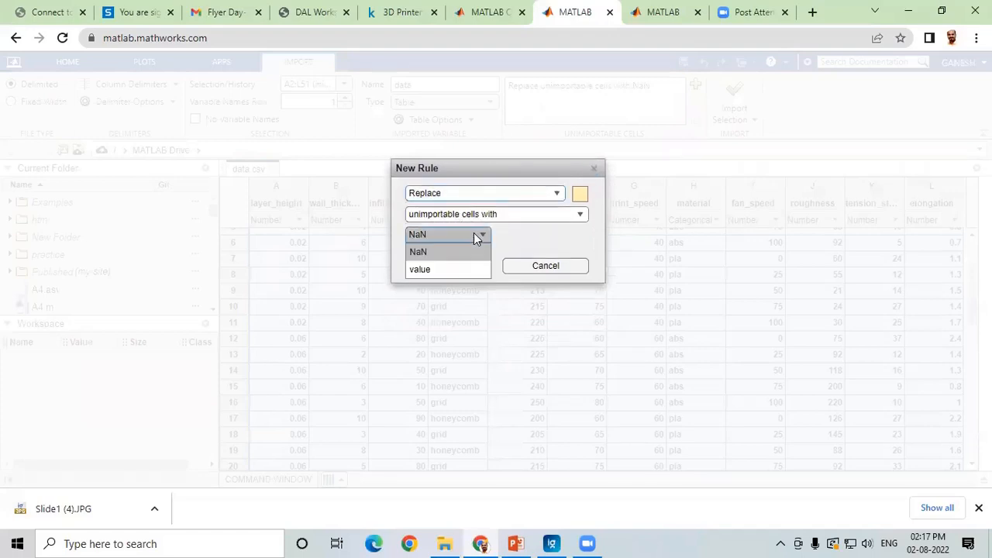
pyautogui.click(450, 270)
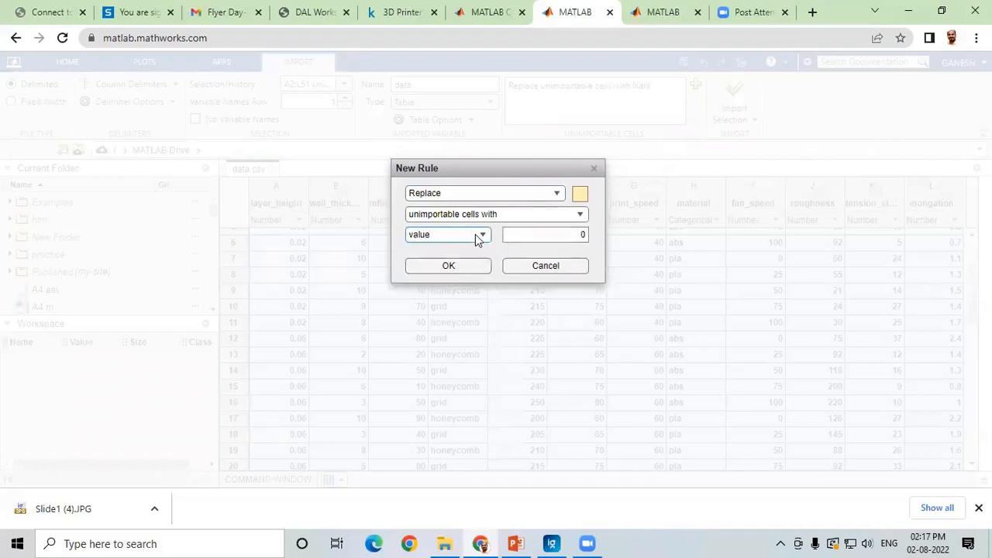
pyautogui.click(475, 234)
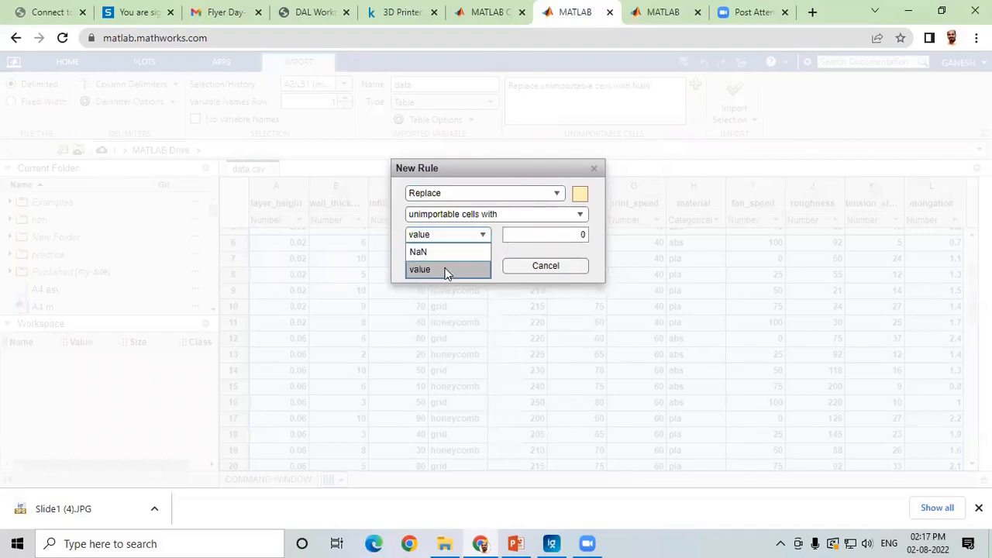
pyautogui.click(545, 231)
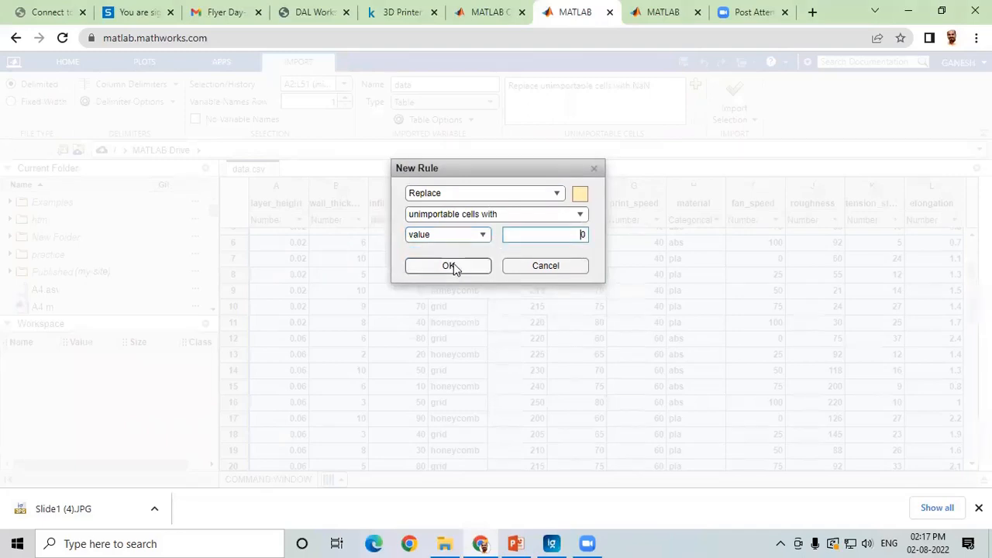
pyautogui.click(558, 193)
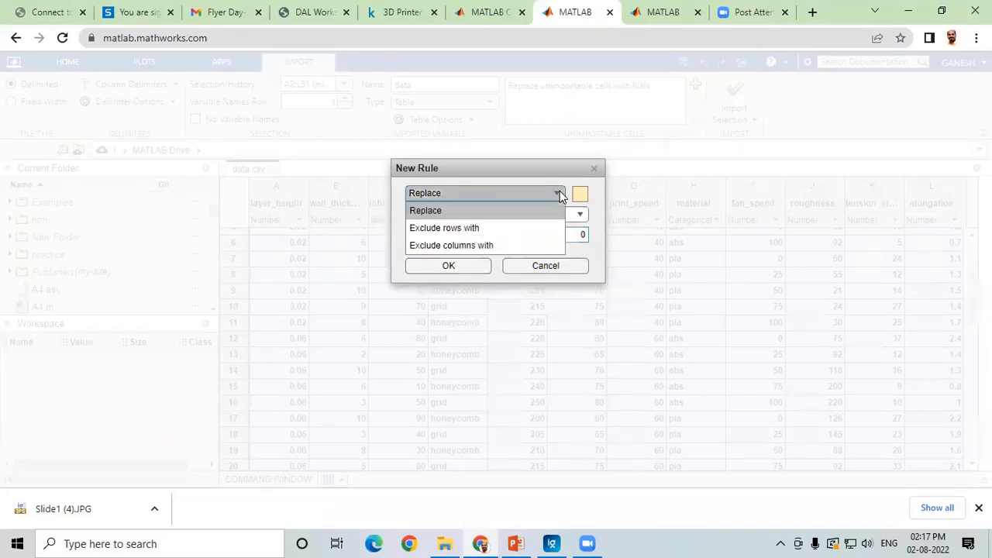
pyautogui.click(475, 229)
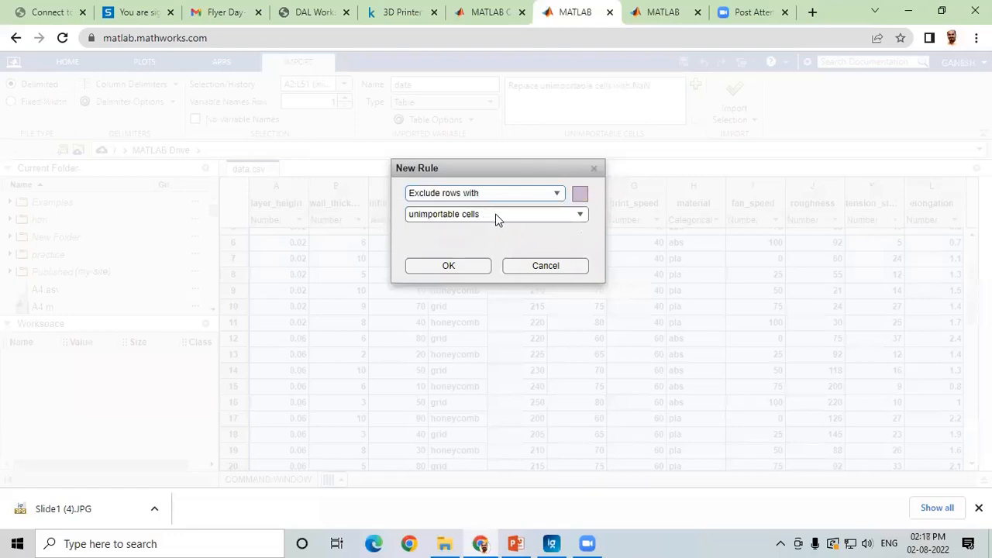
pyautogui.click(498, 217)
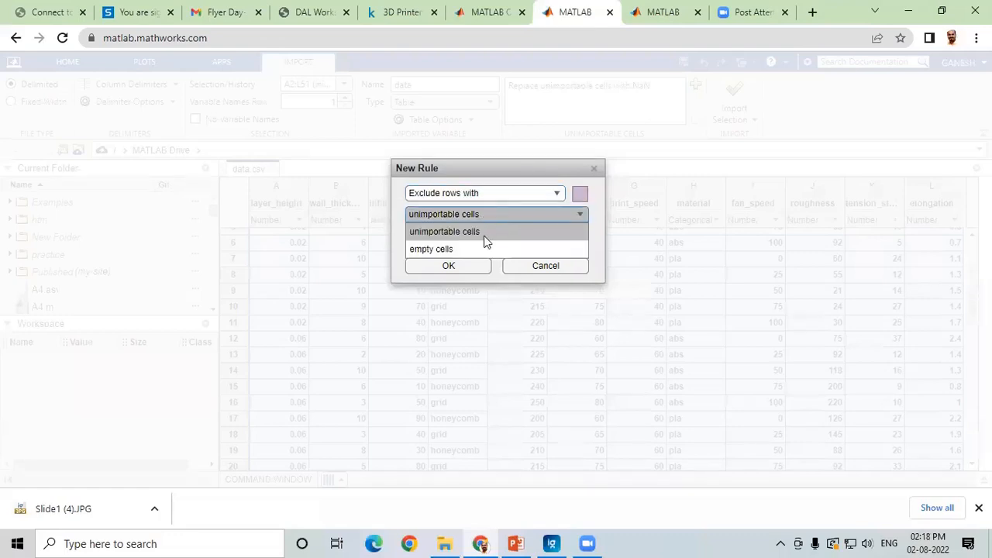
pyautogui.click(467, 250)
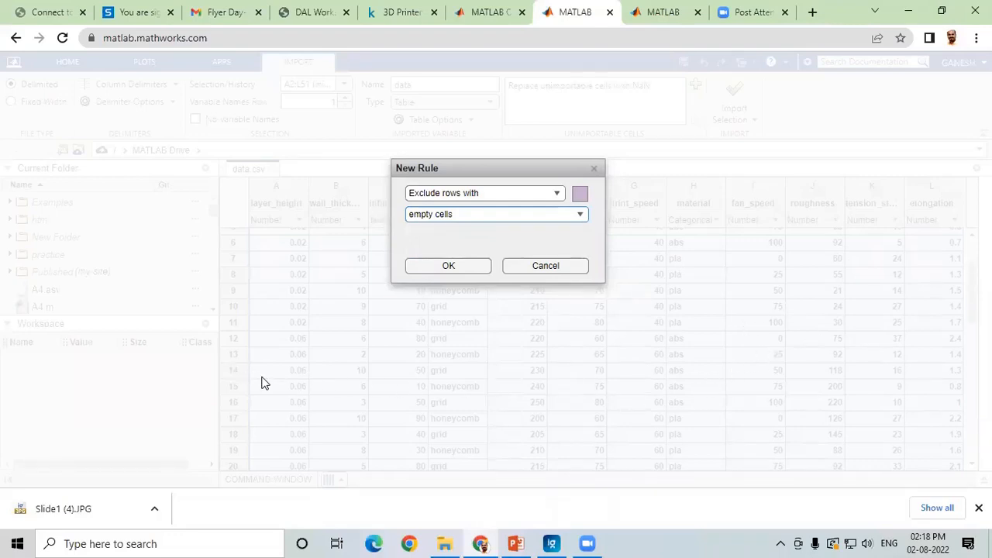
pyautogui.click(529, 193)
pyautogui.click(493, 246)
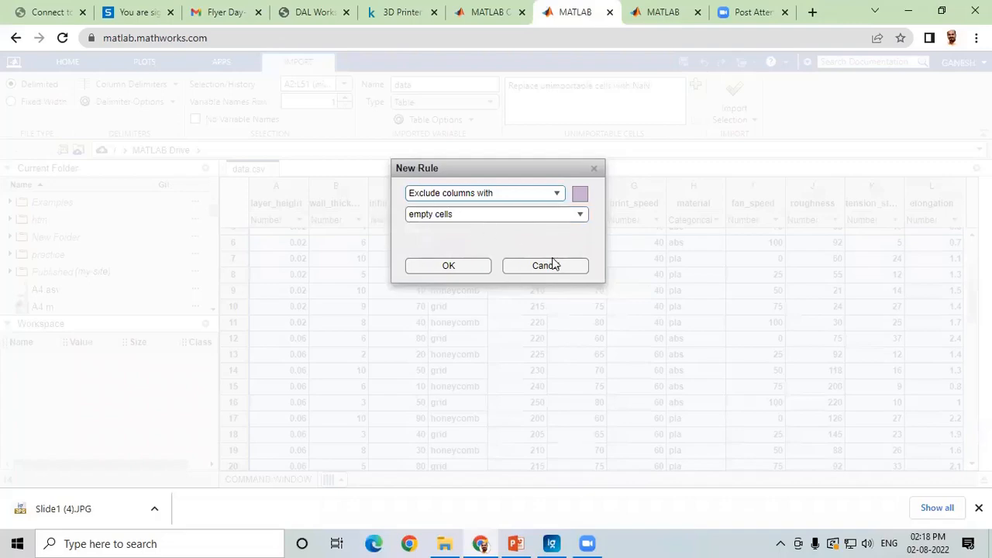
pyautogui.click(577, 267)
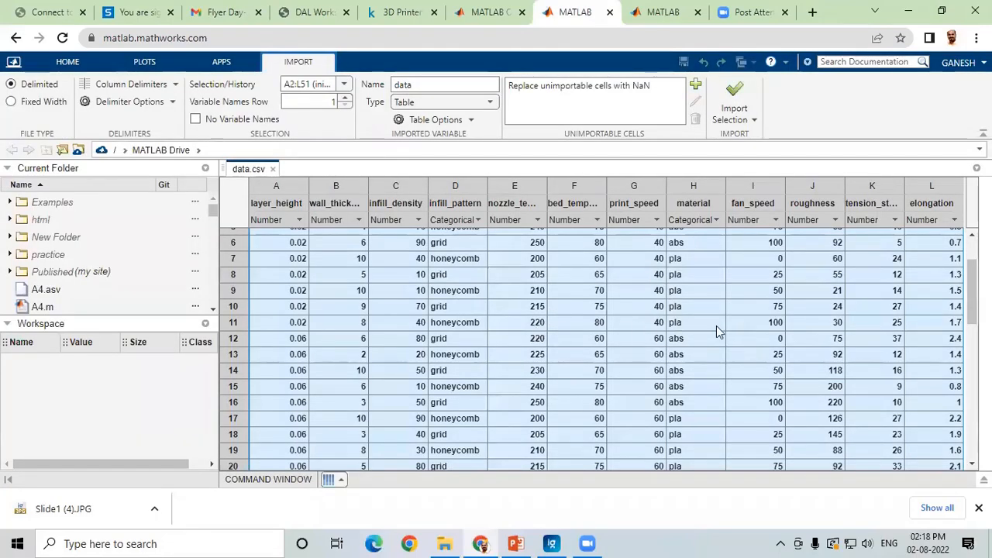
pyautogui.scroll(2, 716, 329)
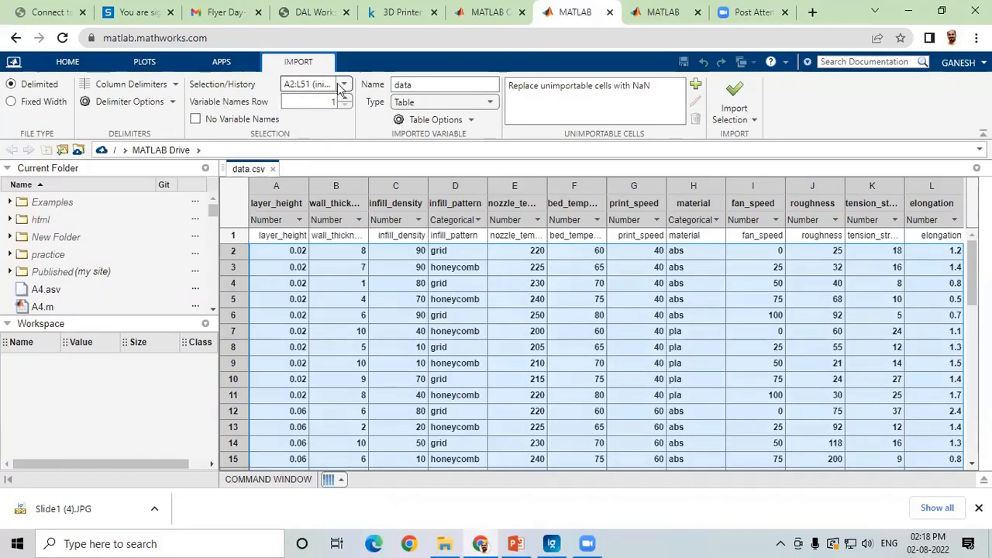
# Select the layer_height, wall_thickness and infill_density columns of data.csv as the import range
pyautogui.click(298, 266)
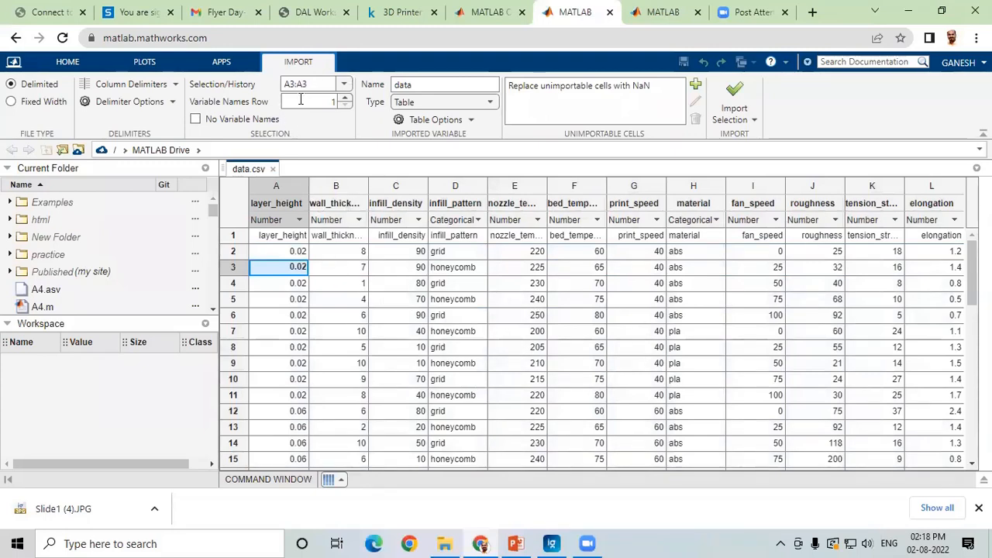
pyautogui.click(347, 88)
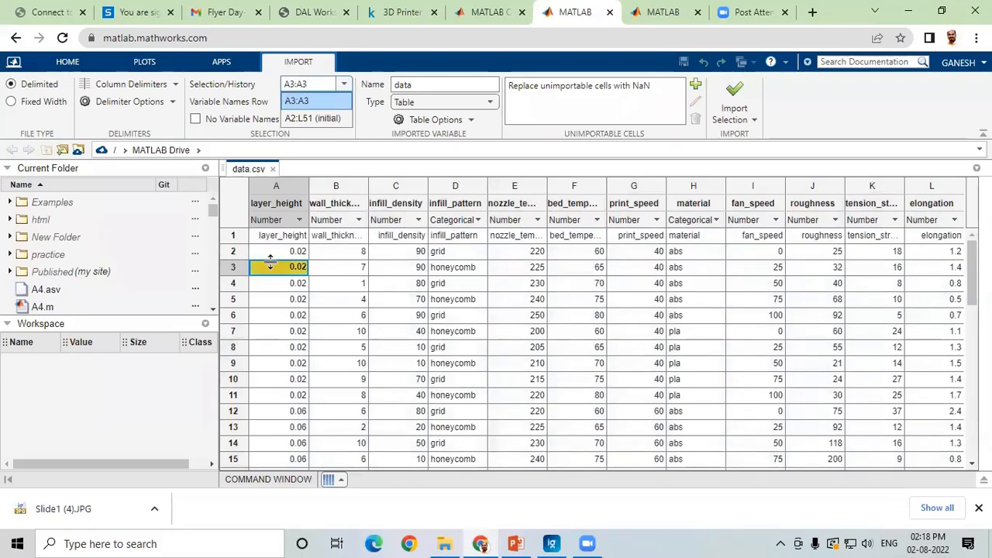
pyautogui.click(278, 188)
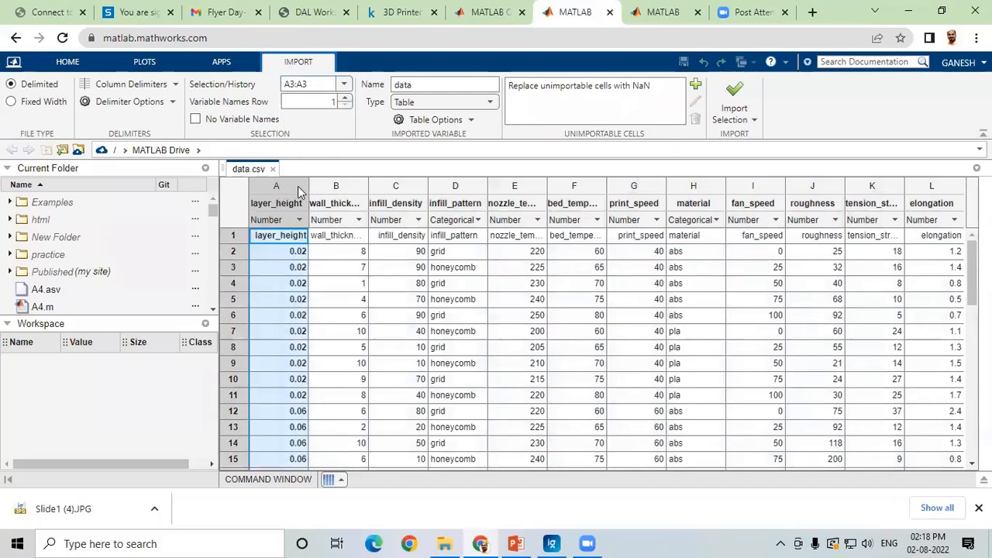
pyautogui.click(290, 187)
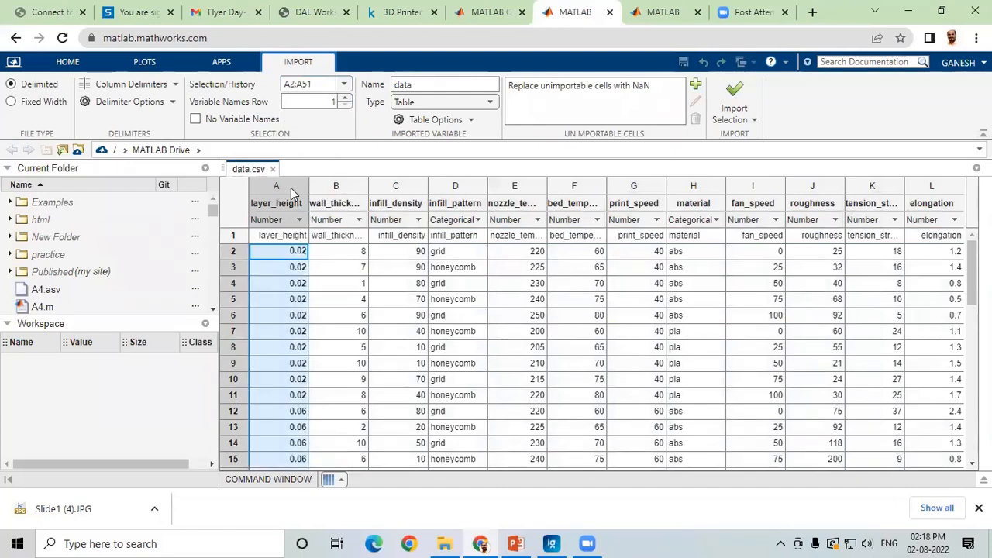
pyautogui.keyDown('ctrl'); pyautogui.click(348, 186); pyautogui.keyUp('ctrl')
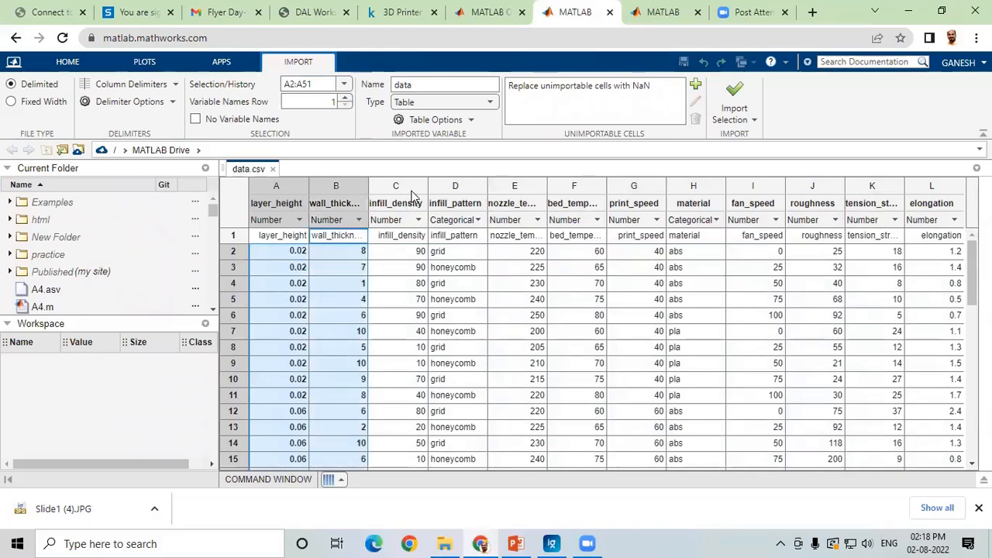
pyautogui.keyDown('ctrl'); pyautogui.click(407, 190); pyautogui.keyUp('ctrl')
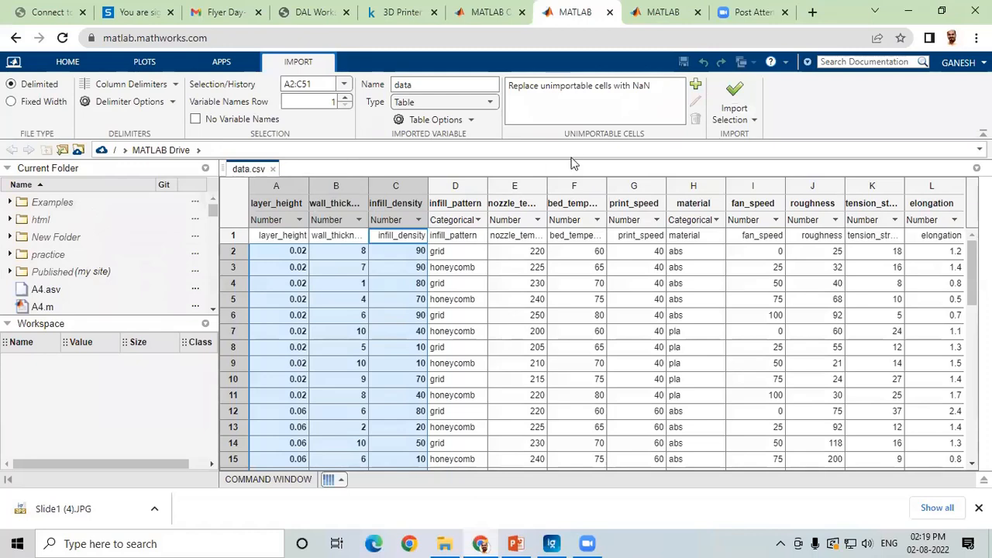
# Select only the infill_density column and look through its rows to the end of the file
pyautogui.click(419, 380)
pyautogui.click(408, 192)
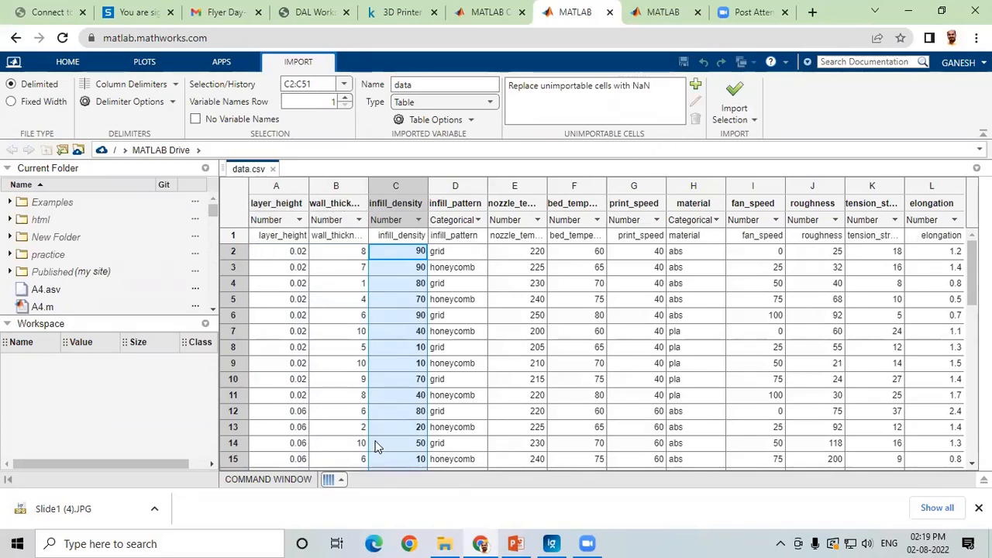
pyautogui.moveTo(972, 273); pyautogui.dragTo(972, 425)
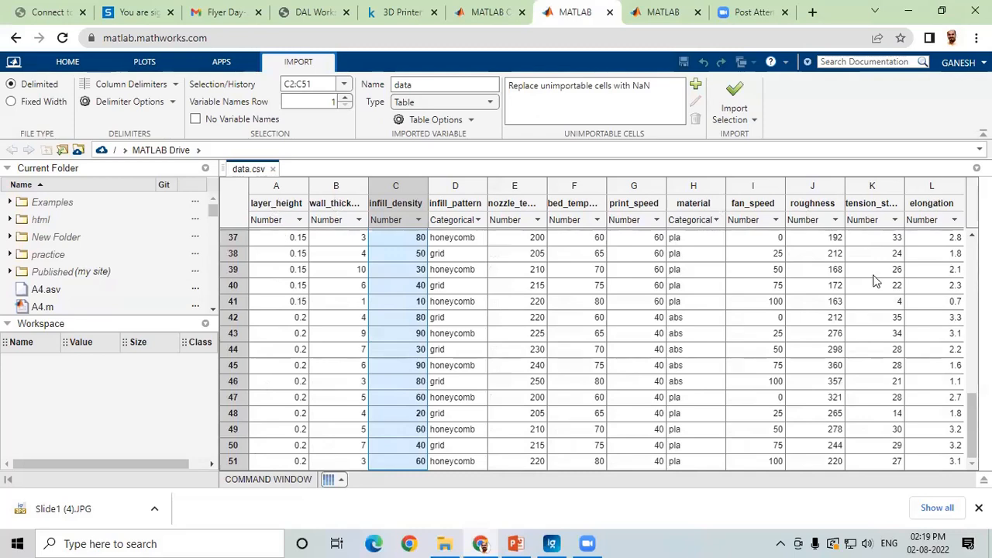
pyautogui.moveTo(972, 434); pyautogui.dragTo(972, 255)
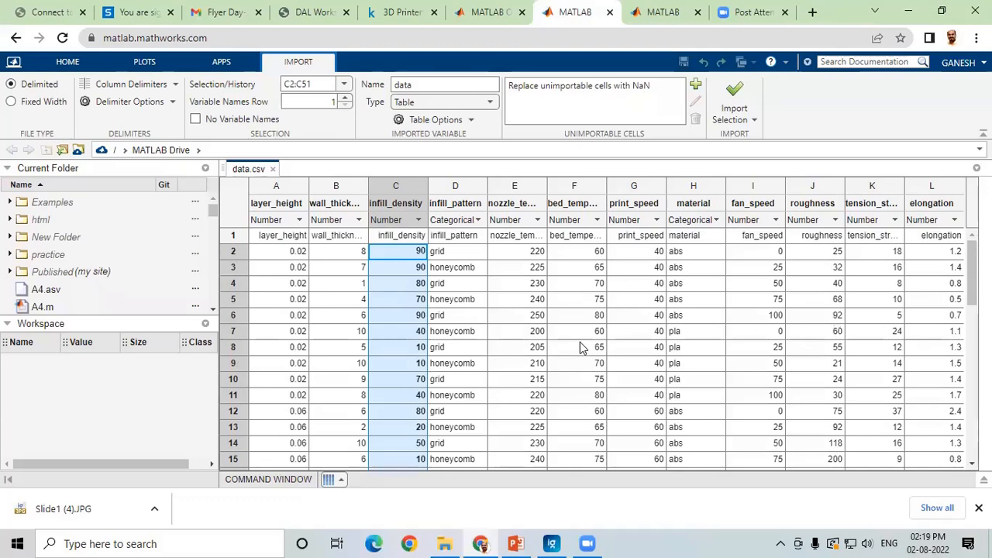
# Import only cell A8 of the layer_height column into the workspace as the table data
pyautogui.click(302, 347)
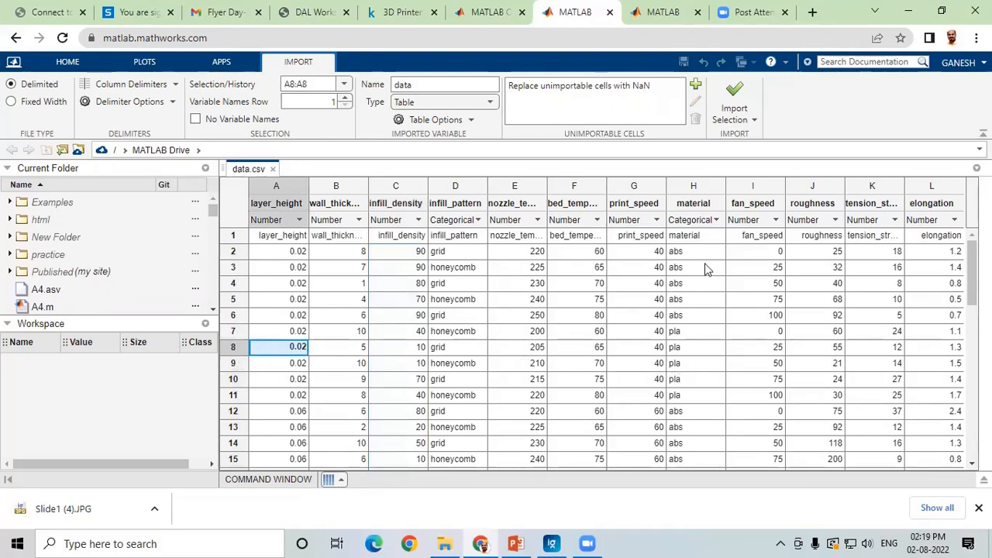
pyautogui.click(742, 97)
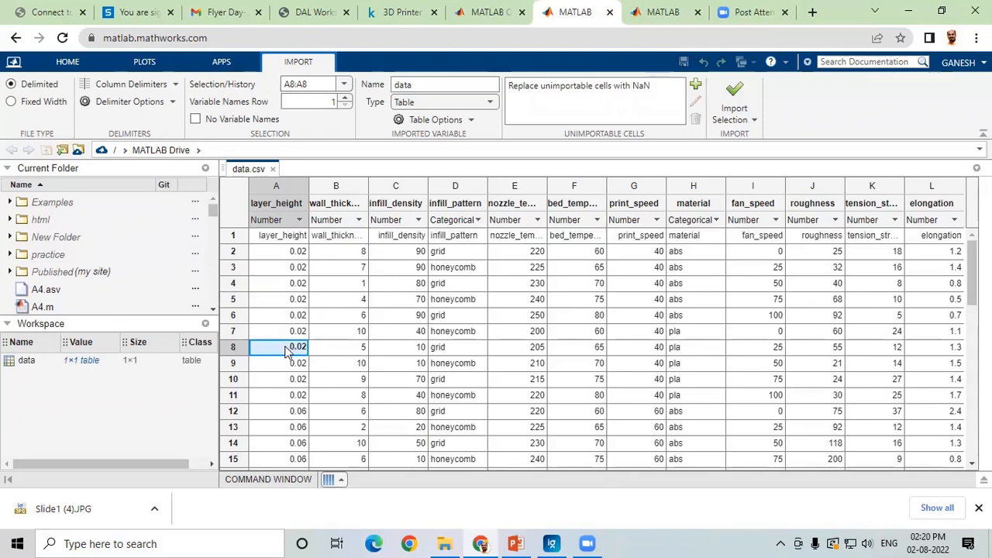
pyautogui.click(29, 363)
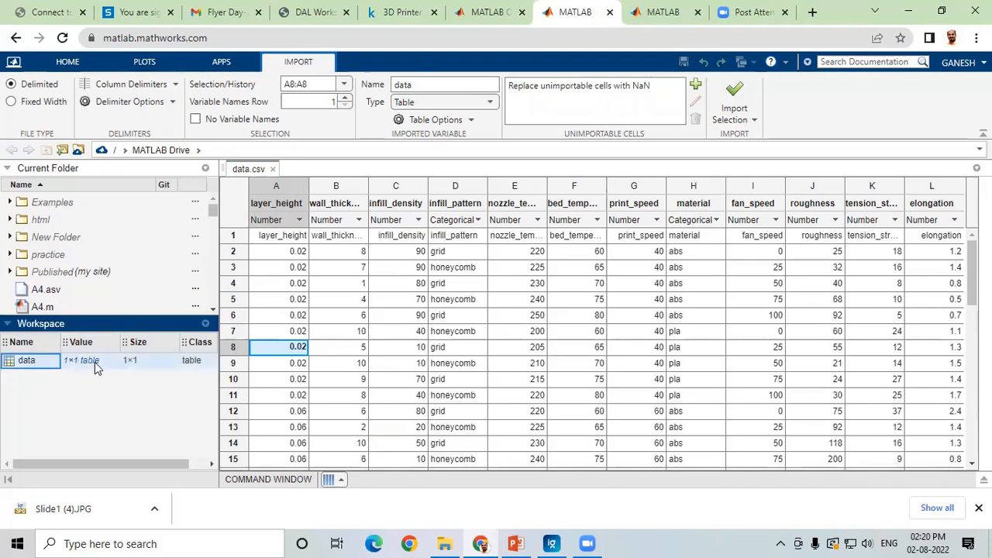
# Select all columns from layer_height to elongation, import them into the workspace as the table data, and look through the selected rows
pyautogui.click(290, 183)
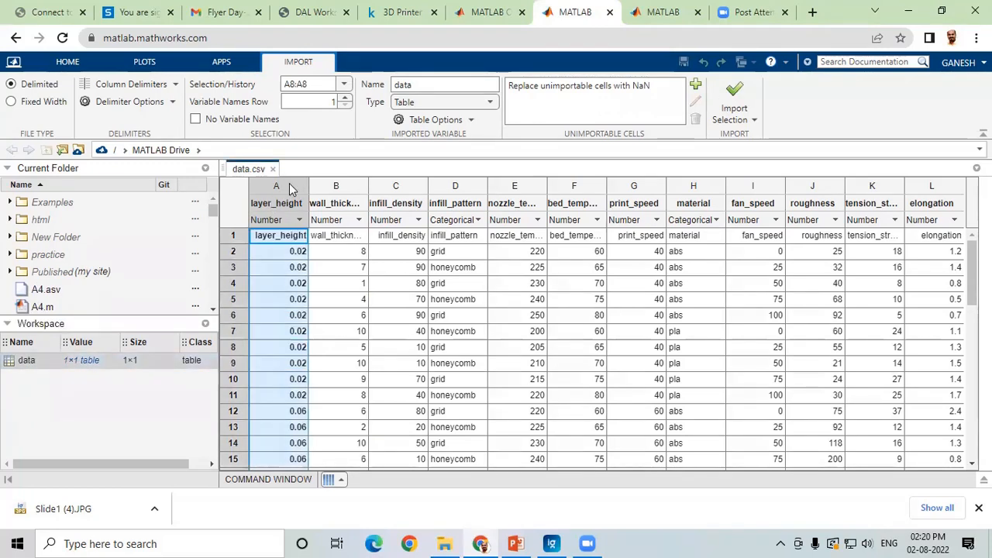
pyautogui.keyDown('ctrl'); pyautogui.click(355, 187); pyautogui.keyUp('ctrl')
pyautogui.keyDown('ctrl'); pyautogui.click(406, 187); pyautogui.keyUp('ctrl')
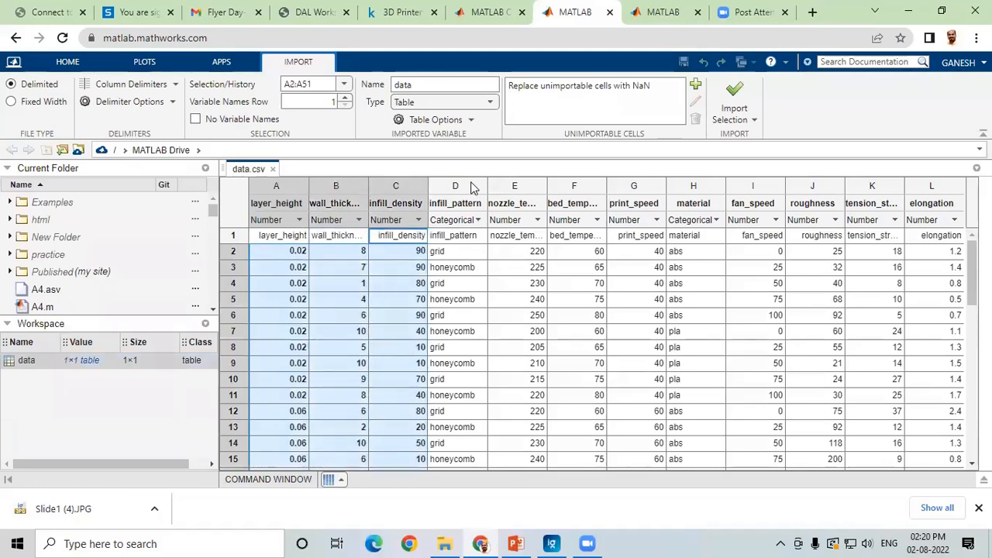
pyautogui.keyDown('ctrl'); pyautogui.click(471, 188); pyautogui.keyUp('ctrl')
pyautogui.keyDown('ctrl'); pyautogui.click(532, 187); pyautogui.keyUp('ctrl')
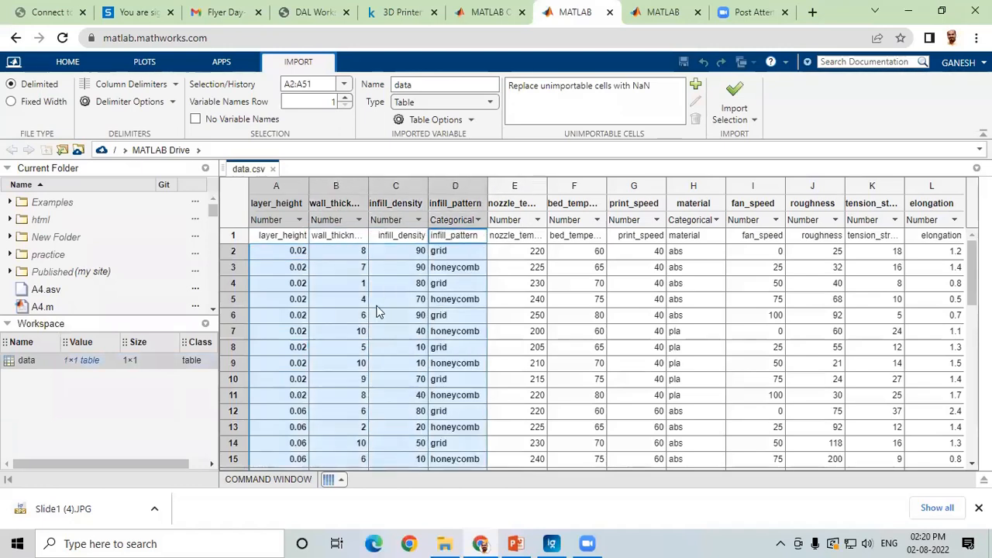
pyautogui.keyDown('ctrl'); pyautogui.click(598, 186); pyautogui.keyUp('ctrl')
pyautogui.keyDown('ctrl'); pyautogui.click(627, 188); pyautogui.keyUp('ctrl')
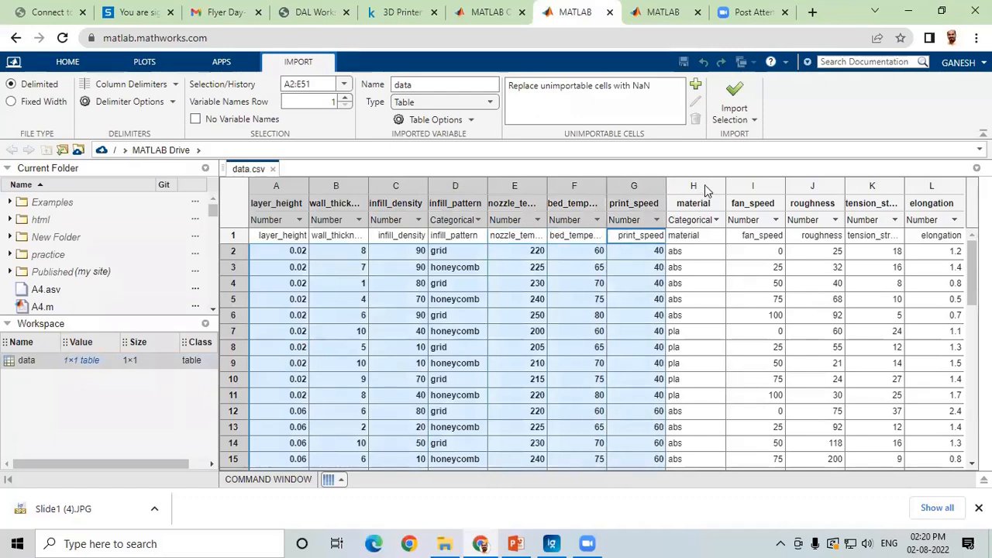
pyautogui.keyDown('ctrl'); pyautogui.click(705, 187); pyautogui.keyUp('ctrl')
pyautogui.keyDown('ctrl'); pyautogui.click(742, 187); pyautogui.keyUp('ctrl')
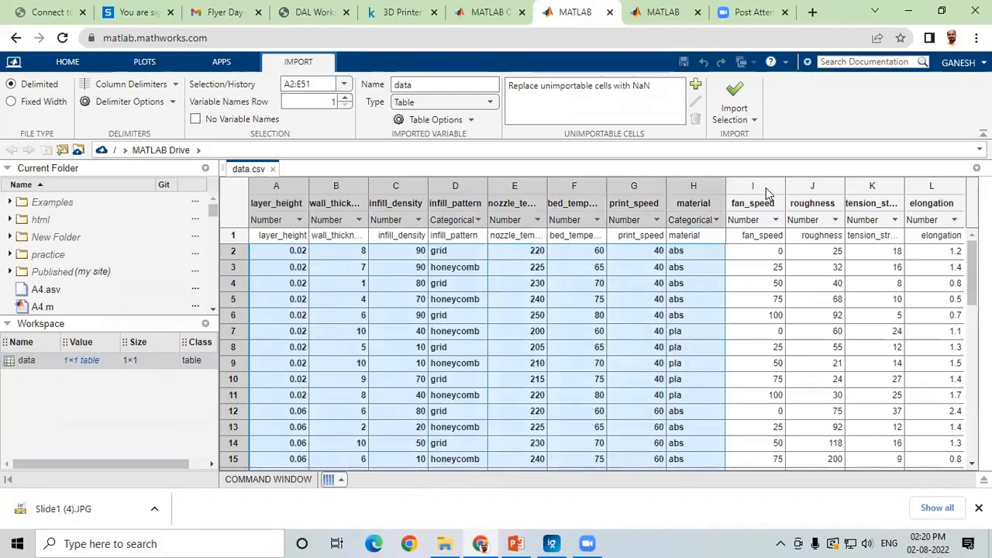
pyautogui.keyDown('ctrl'); pyautogui.click(814, 187); pyautogui.keyUp('ctrl')
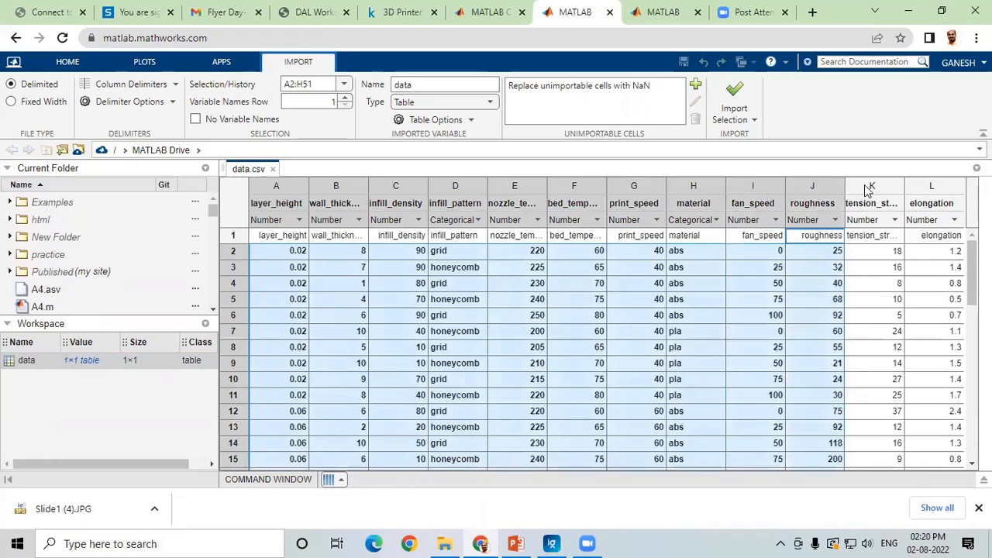
pyautogui.keyDown('ctrl'); pyautogui.click(892, 188); pyautogui.keyUp('ctrl')
pyautogui.keyDown('ctrl'); pyautogui.click(947, 218); pyautogui.keyUp('ctrl')
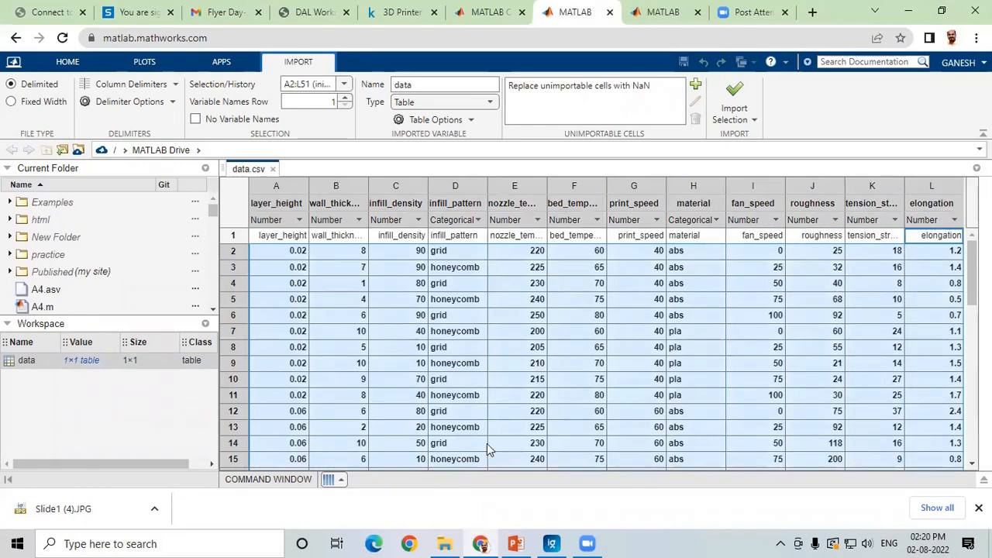
pyautogui.click(734, 94)
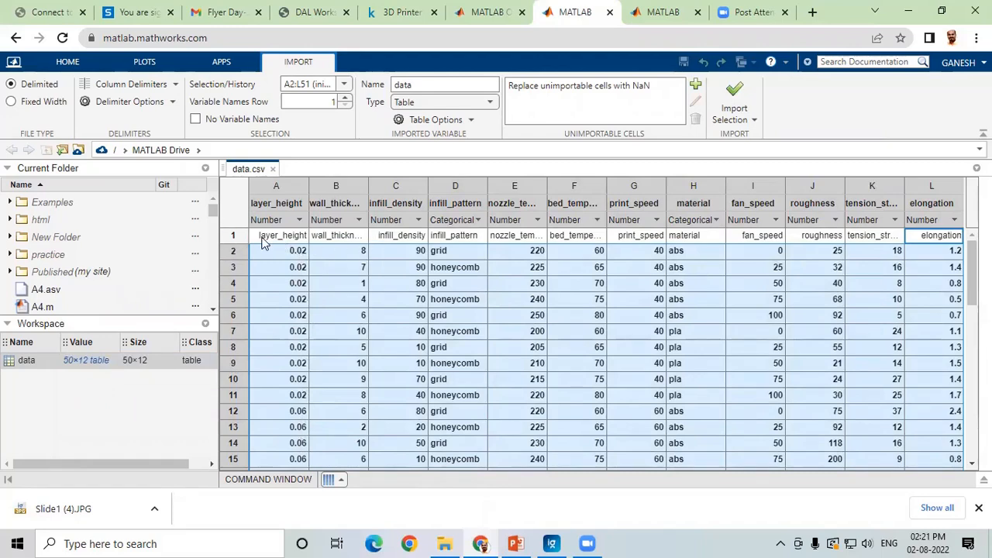
pyautogui.scroll(-12, 353, 362)
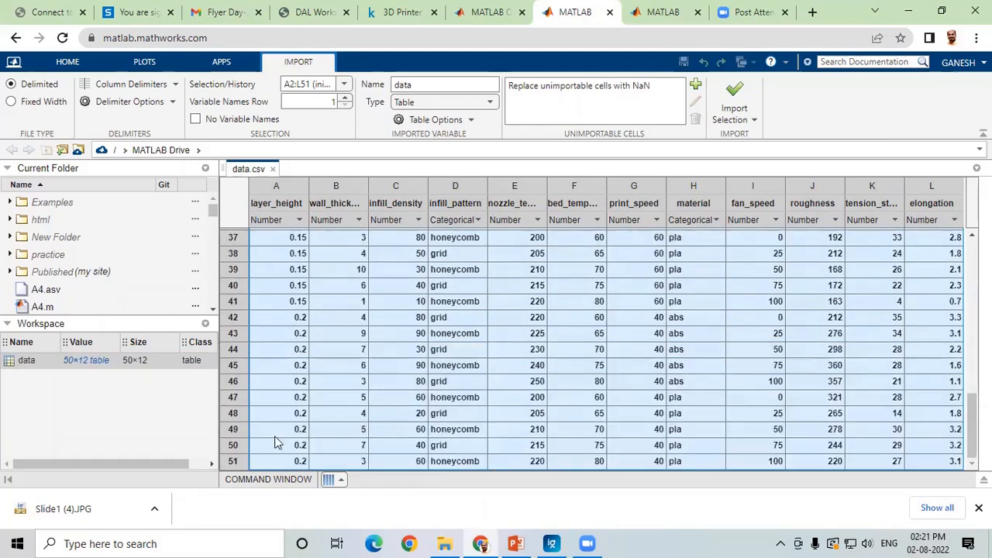
pyautogui.scroll(8, 259, 412)
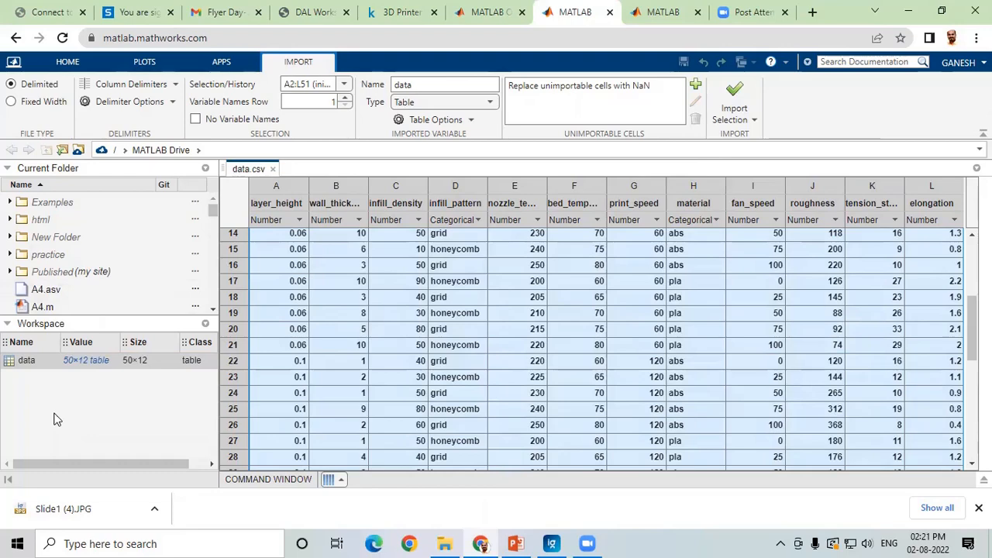
# Find the Classification Learner among the machine learning and deep learning apps and open it
pyautogui.click(69, 62)
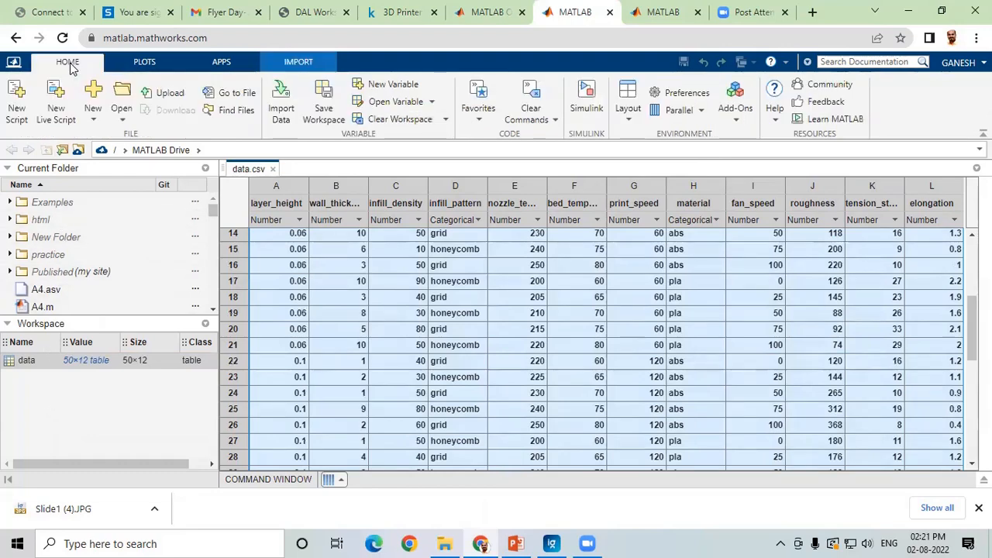
pyautogui.click(222, 62)
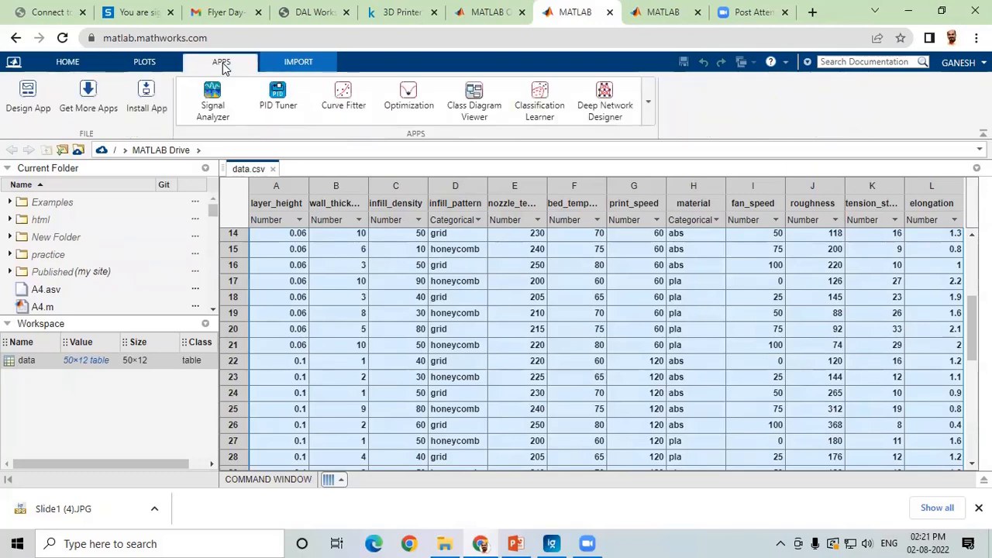
pyautogui.click(650, 112)
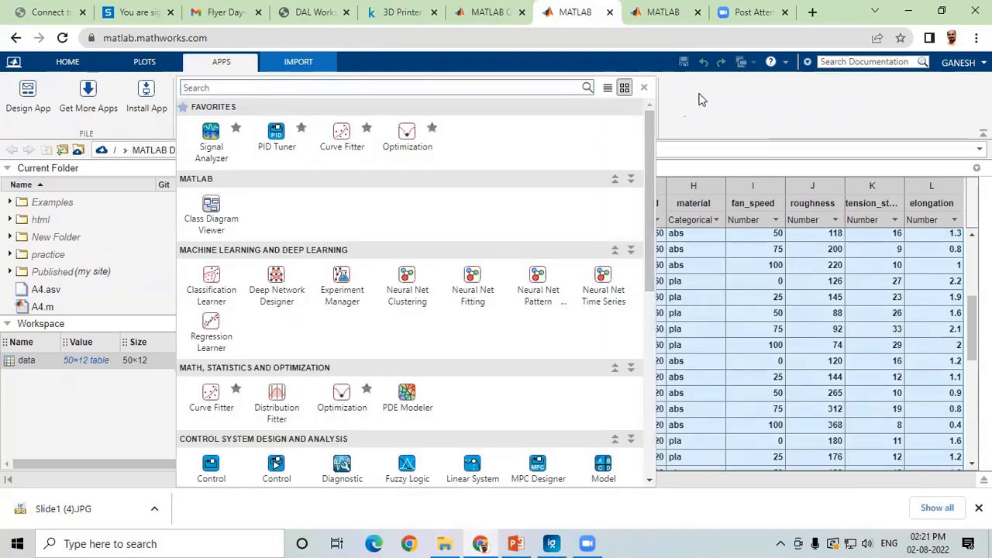
pyautogui.click(219, 64)
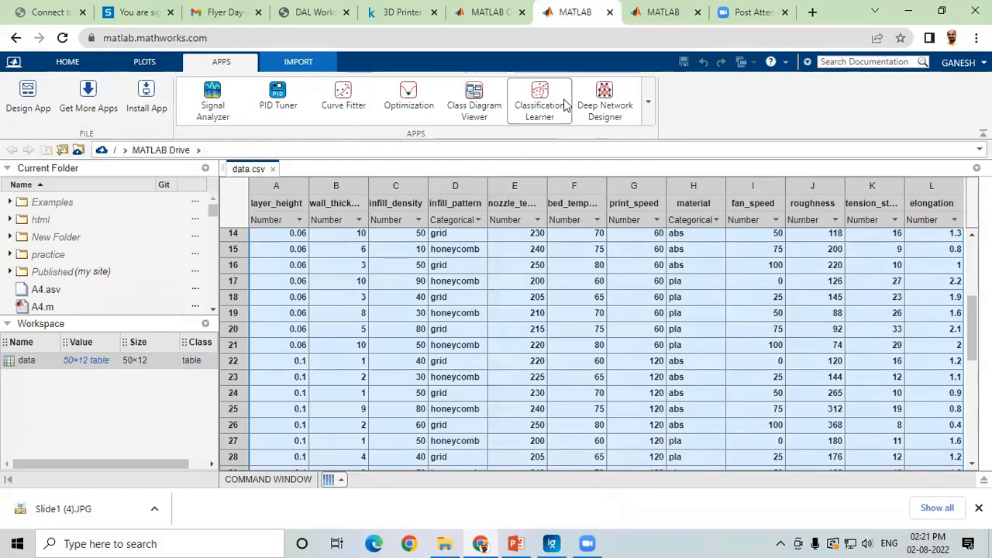
pyautogui.click(648, 102)
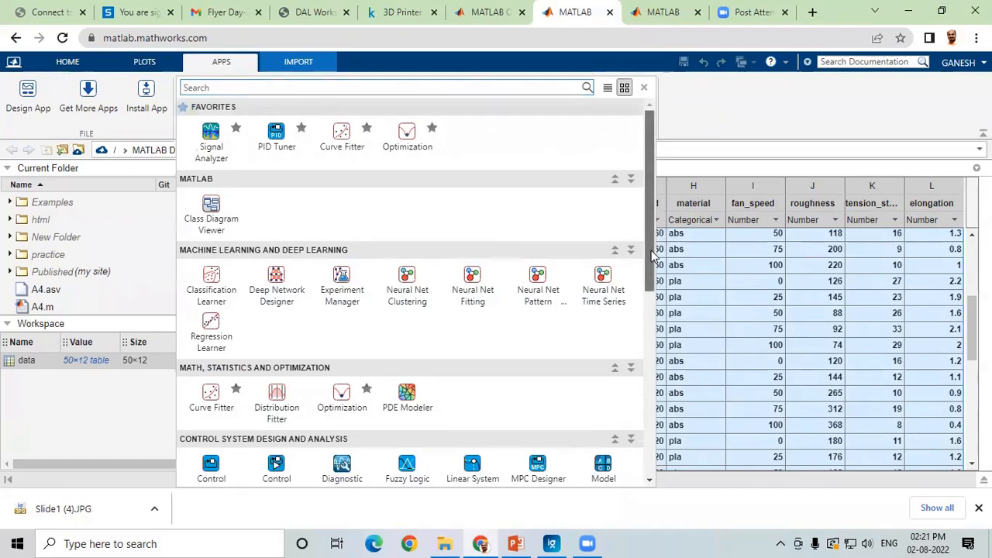
pyautogui.moveTo(653, 254); pyautogui.dragTo(653, 293)
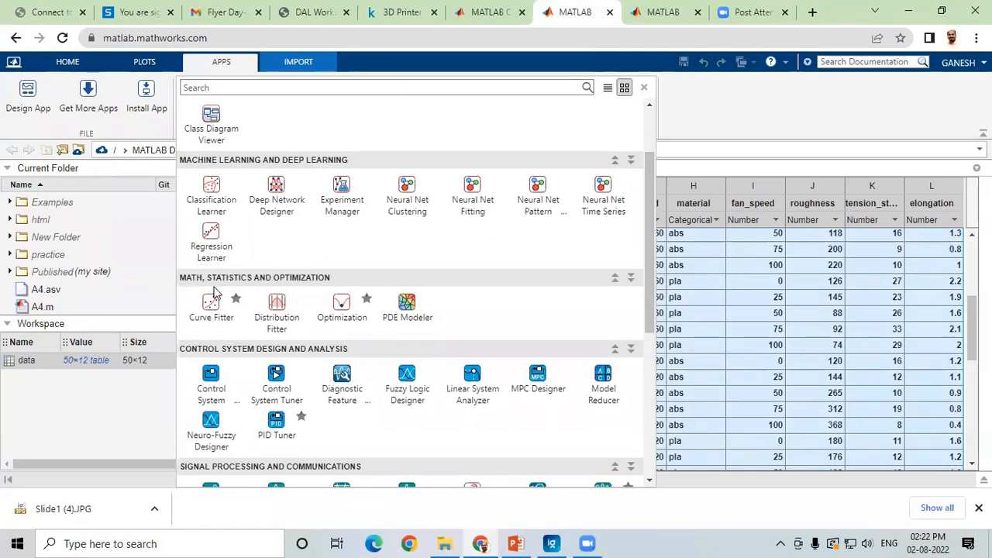
pyautogui.click(212, 194)
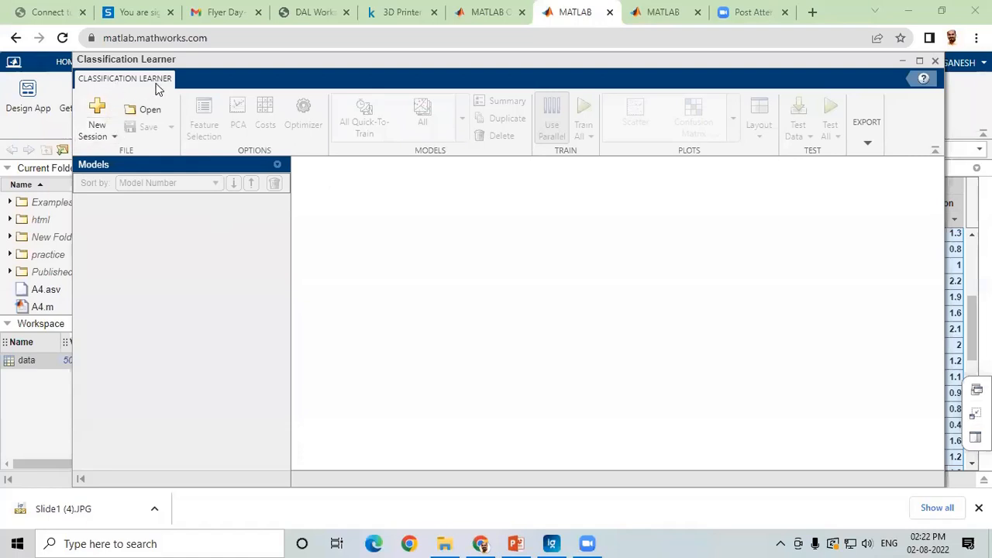
# Set up a new session from the workspace table data, review the predictors, and choose material as the response
pyautogui.click(109, 138)
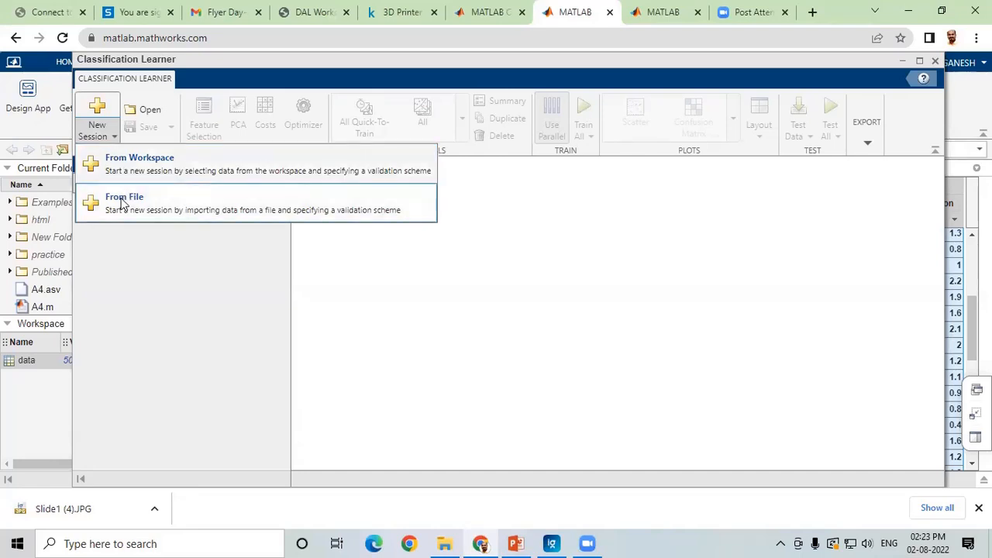
pyautogui.click(157, 172)
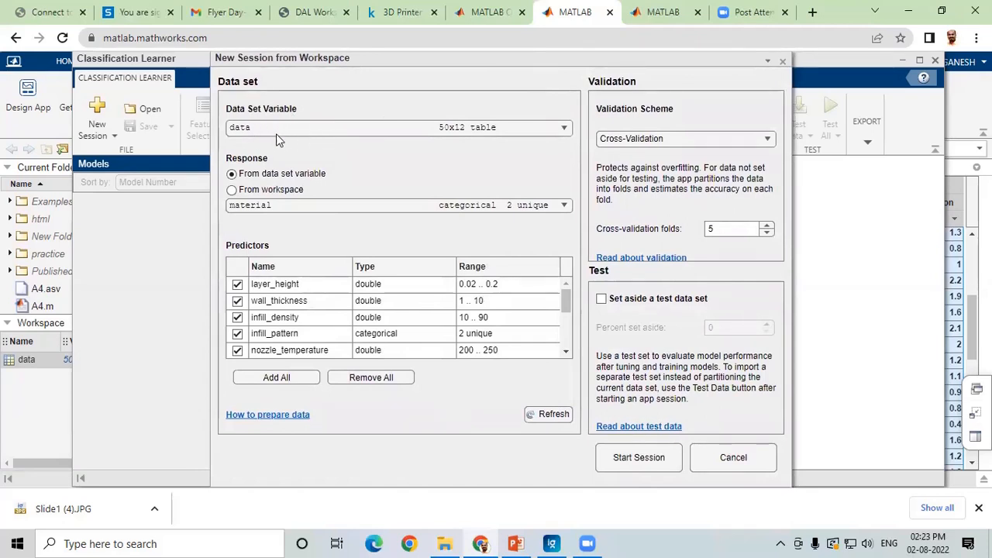
pyautogui.click(28, 363)
pyautogui.moveTo(566, 313)
pyautogui.mouseDown()
pyautogui.moveTo(566, 345)
pyautogui.moveTo(565, 296)
pyautogui.mouseUp()
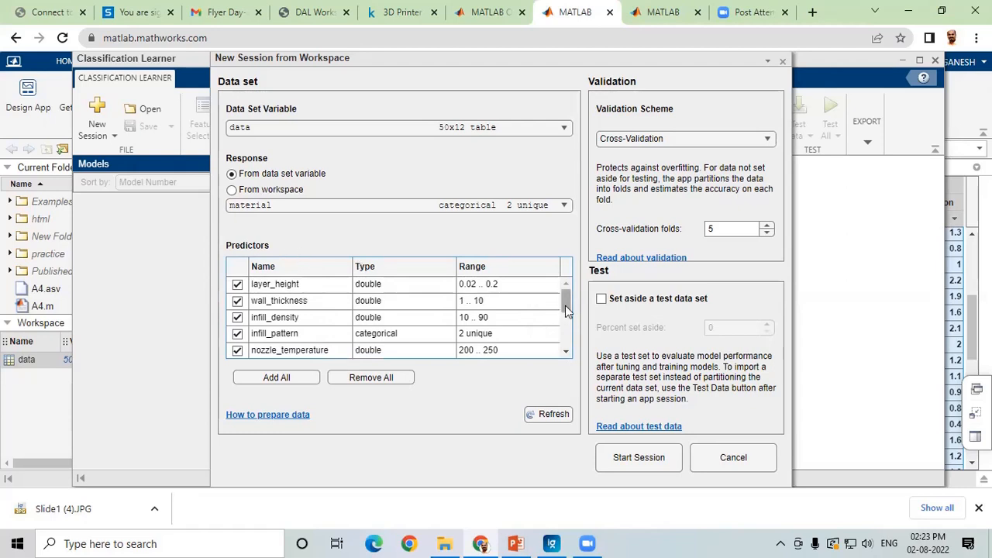
pyautogui.moveTo(566, 299); pyautogui.dragTo(566, 346)
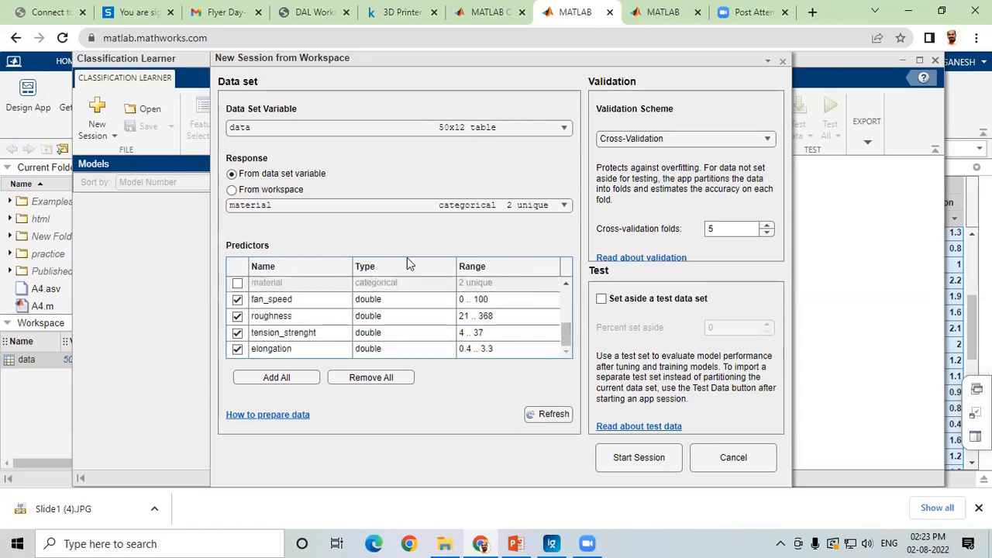
pyautogui.click(359, 205)
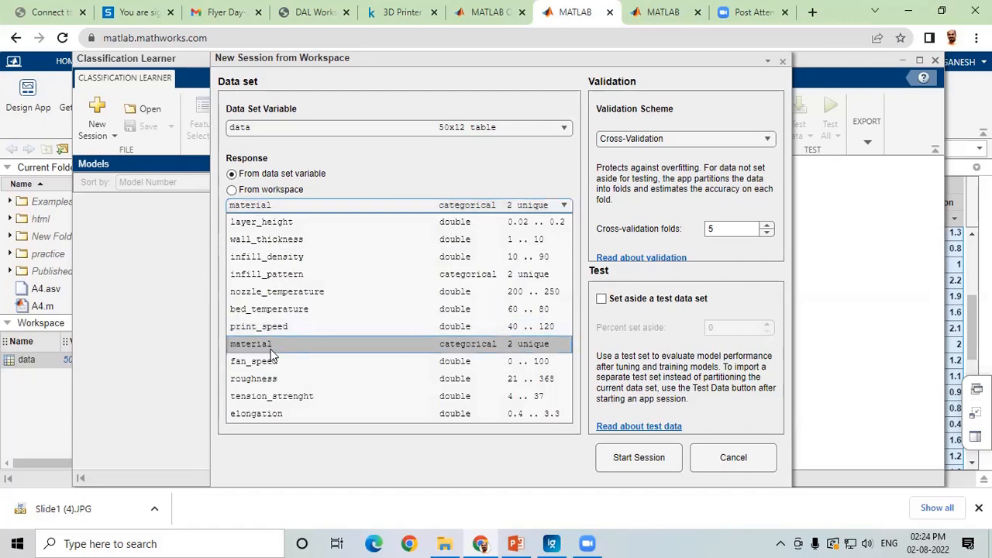
pyautogui.click(246, 344)
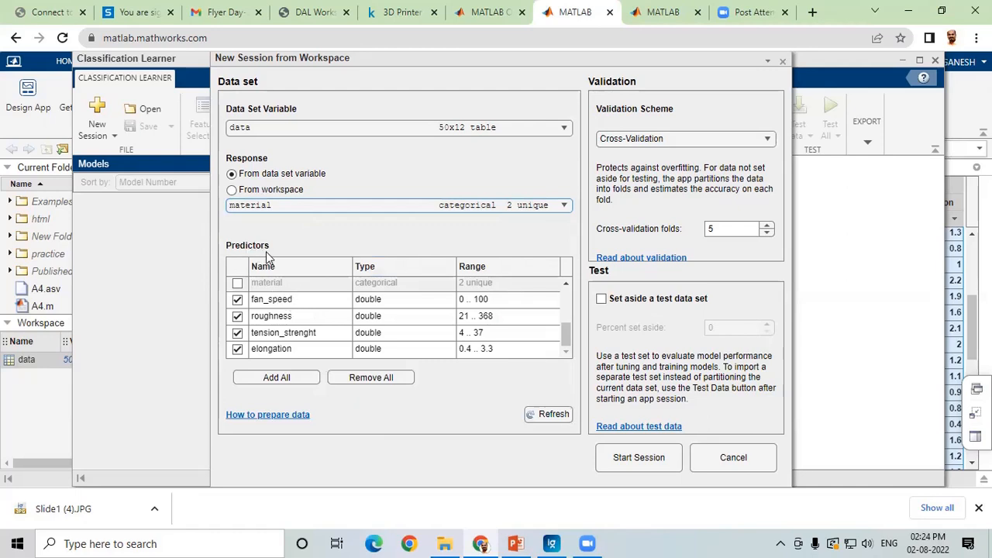
# Review the predictor list and the available validation schemes, keeping layer_height included and Cross-Validation as the scheme
pyautogui.moveTo(570, 338); pyautogui.dragTo(575, 296)
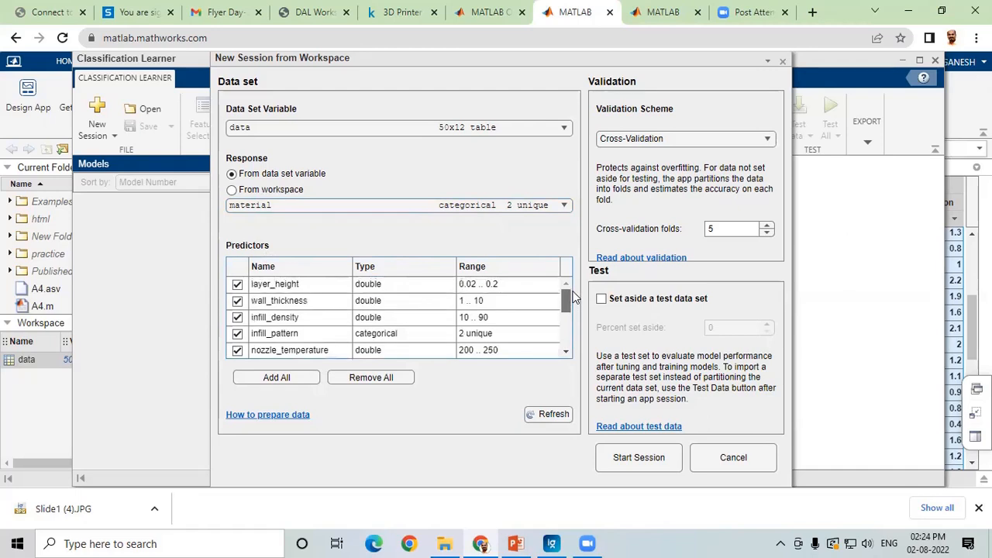
pyautogui.click(238, 286)
pyautogui.click(238, 286)
pyautogui.moveTo(565, 304)
pyautogui.mouseDown()
pyautogui.moveTo(567, 346)
pyautogui.moveTo(570, 302)
pyautogui.mouseUp()
pyautogui.click(677, 138)
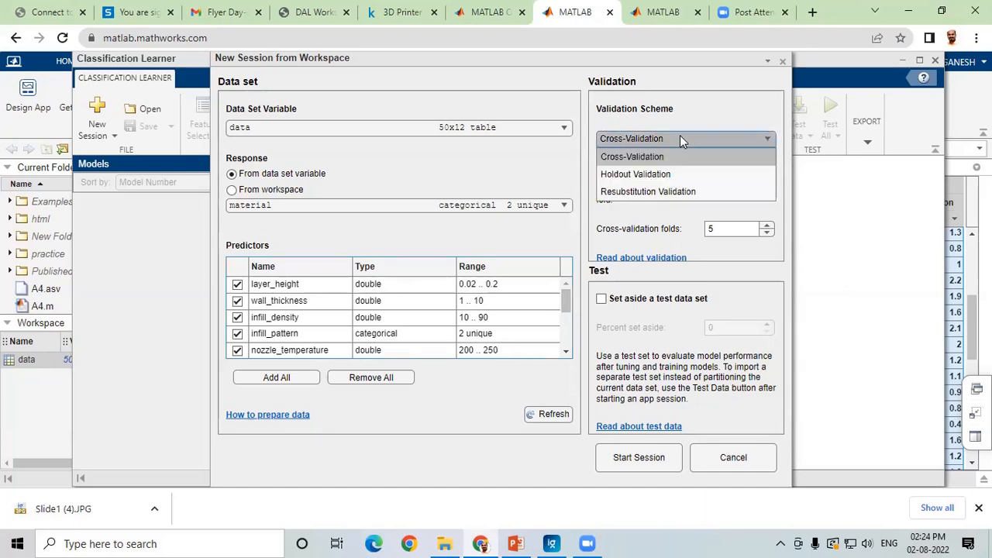
pyautogui.click(680, 138)
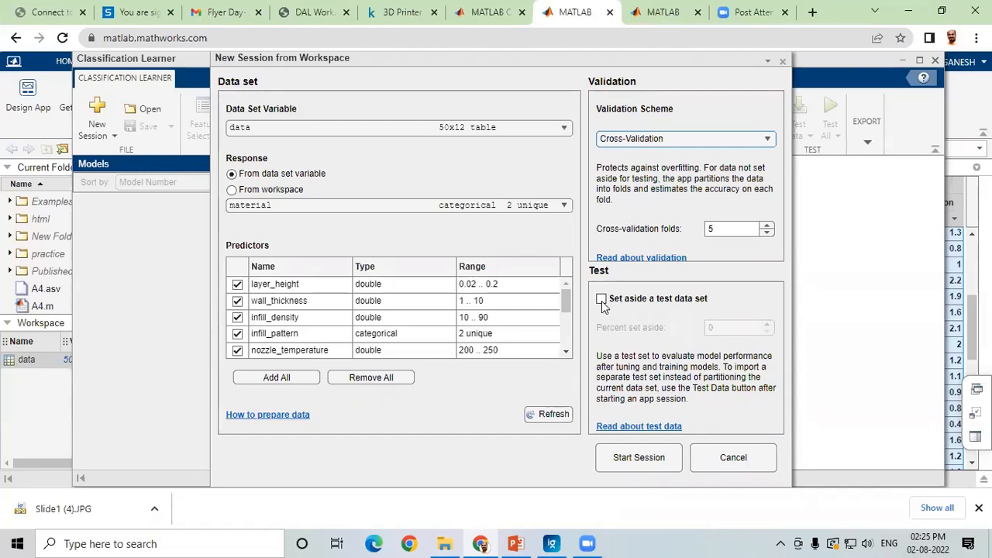
# Set aside 30 percent of the data as a test data set and start the session
pyautogui.click(602, 300)
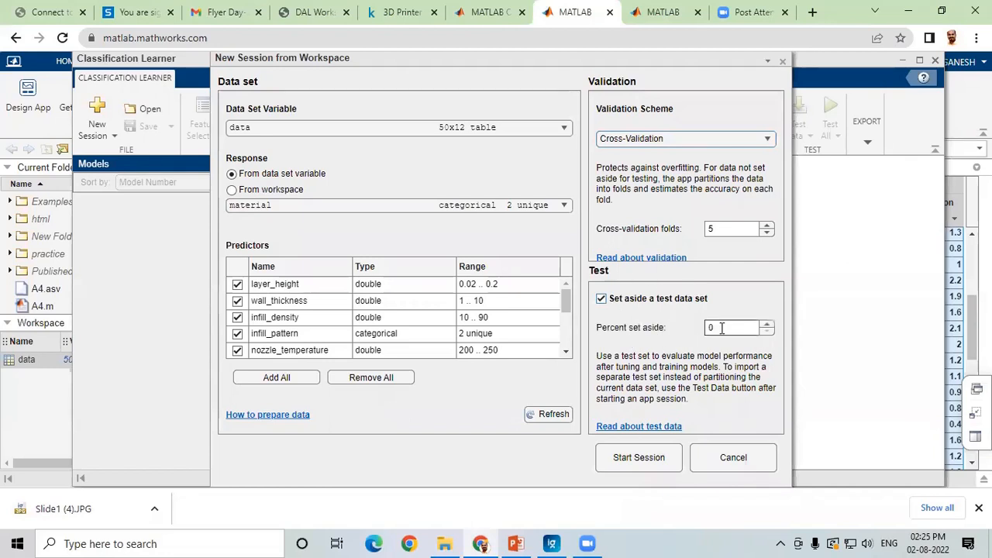
pyautogui.click(723, 327)
pyautogui.write('30')
pyautogui.click(650, 442)
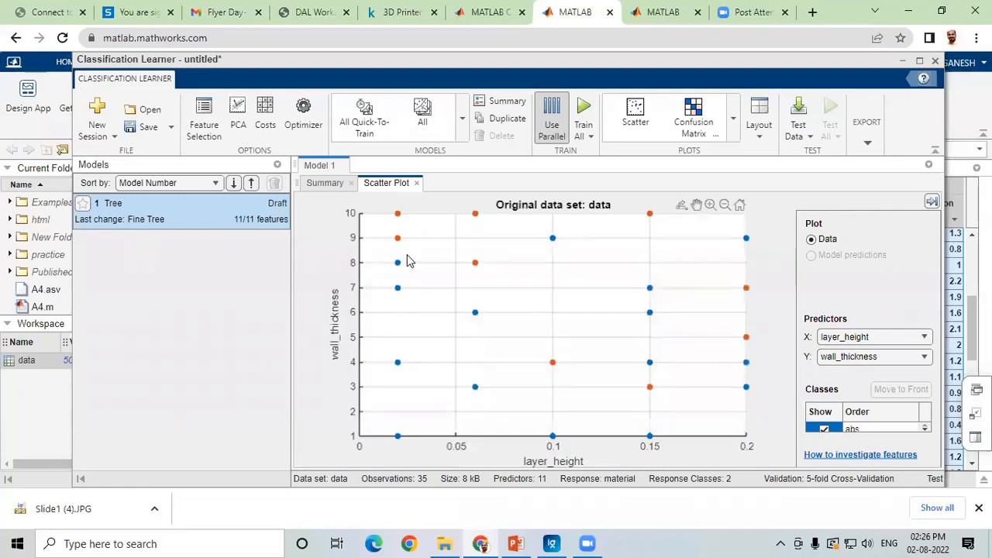
# View the draft tree model's summary and look through the available classifier types, from decision trees to neural networks
pyautogui.click(324, 186)
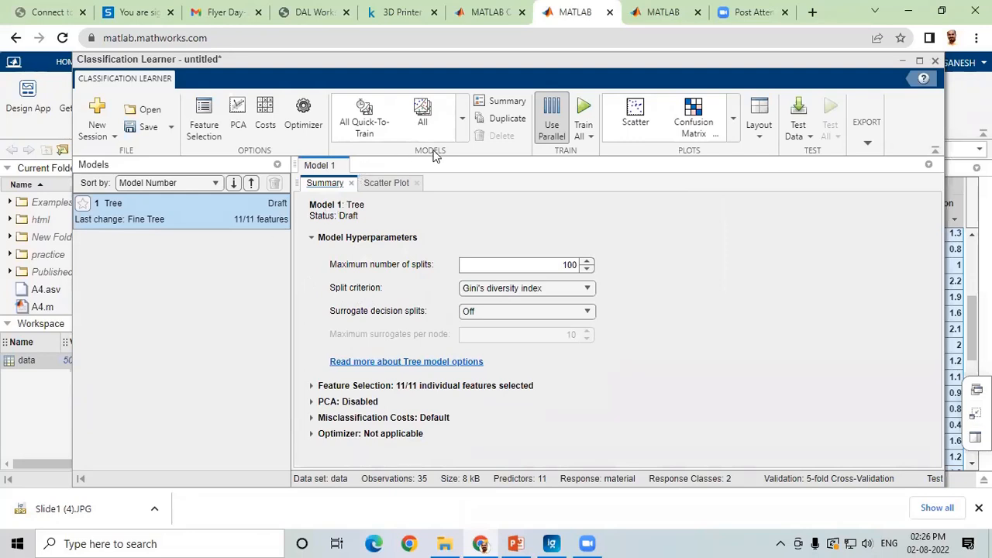
pyautogui.click(462, 128)
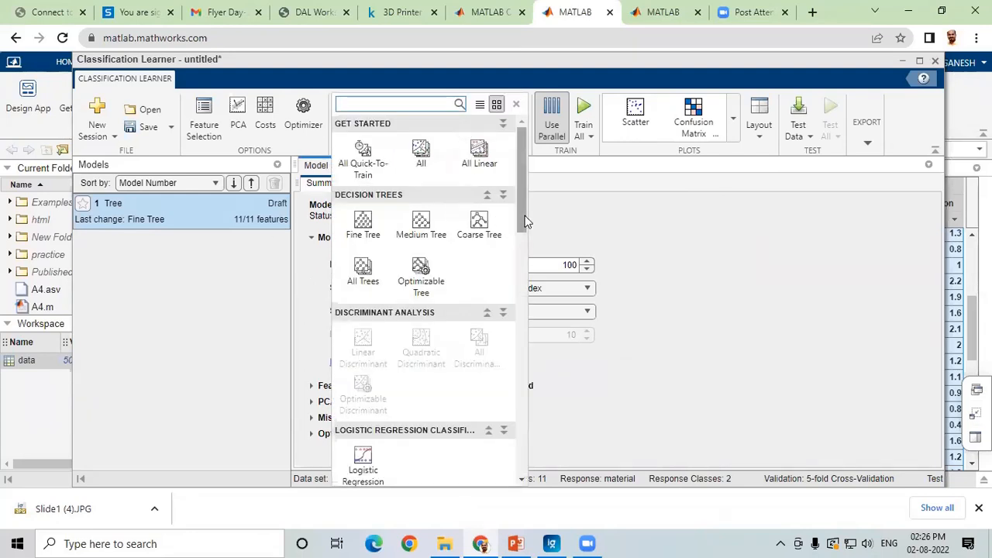
pyautogui.moveTo(524, 224); pyautogui.dragTo(524, 317)
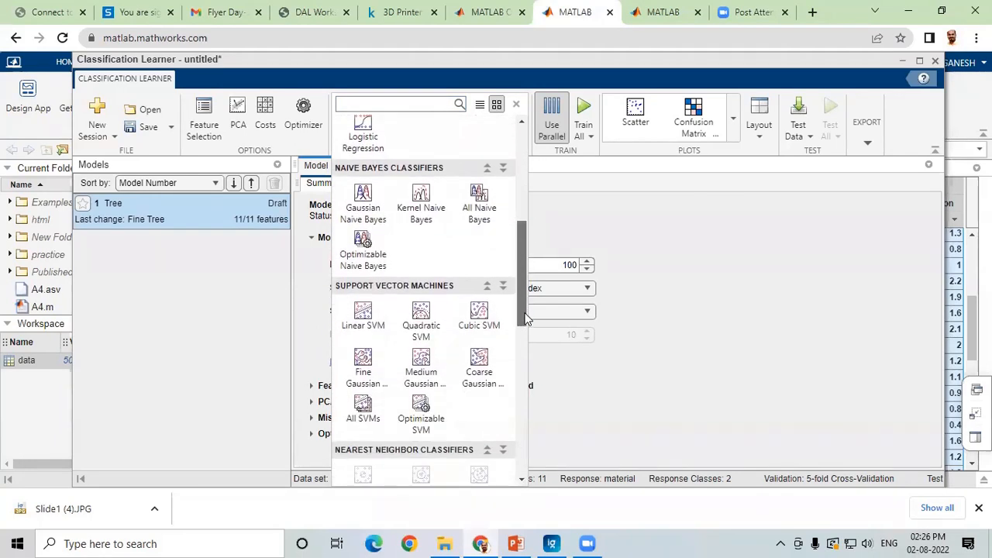
pyautogui.moveTo(525, 318); pyautogui.dragTo(525, 330)
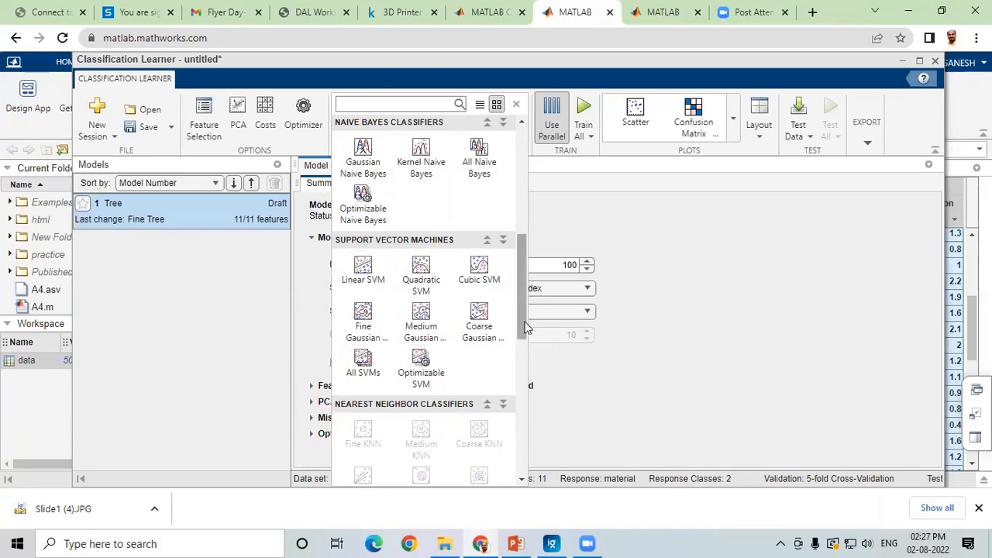
pyautogui.moveTo(522, 330); pyautogui.dragTo(522, 436)
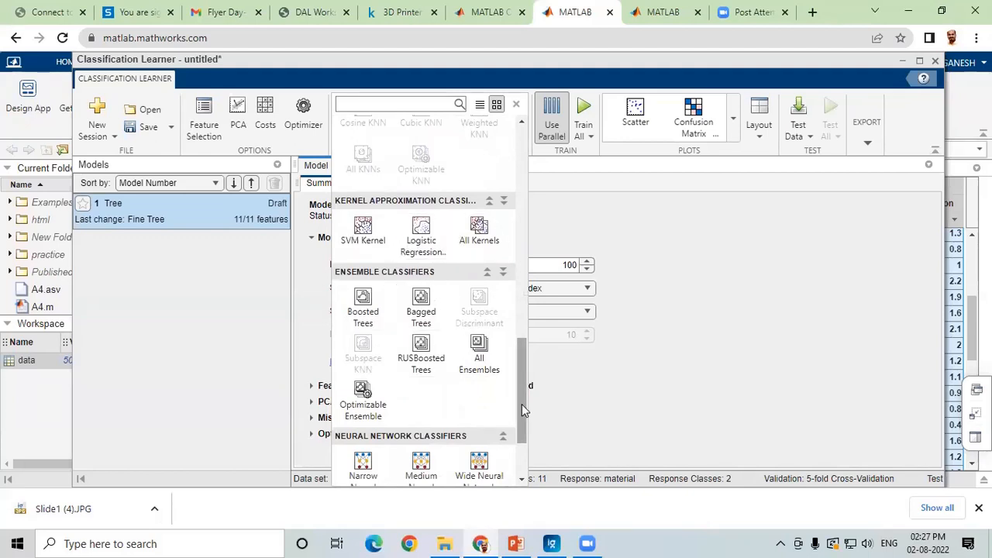
pyautogui.moveTo(522, 404); pyautogui.dragTo(534, 242)
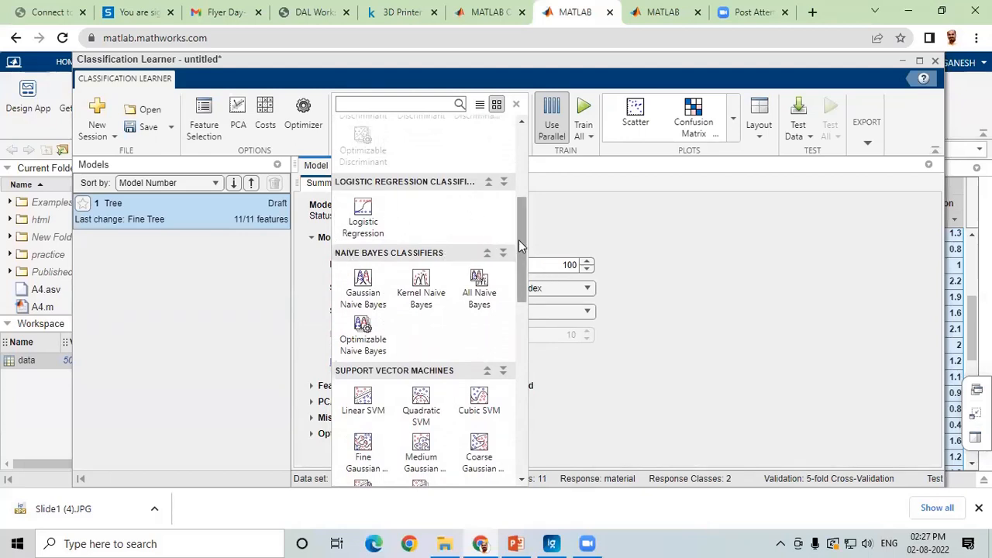
pyautogui.moveTo(522, 244); pyautogui.dragTo(526, 158)
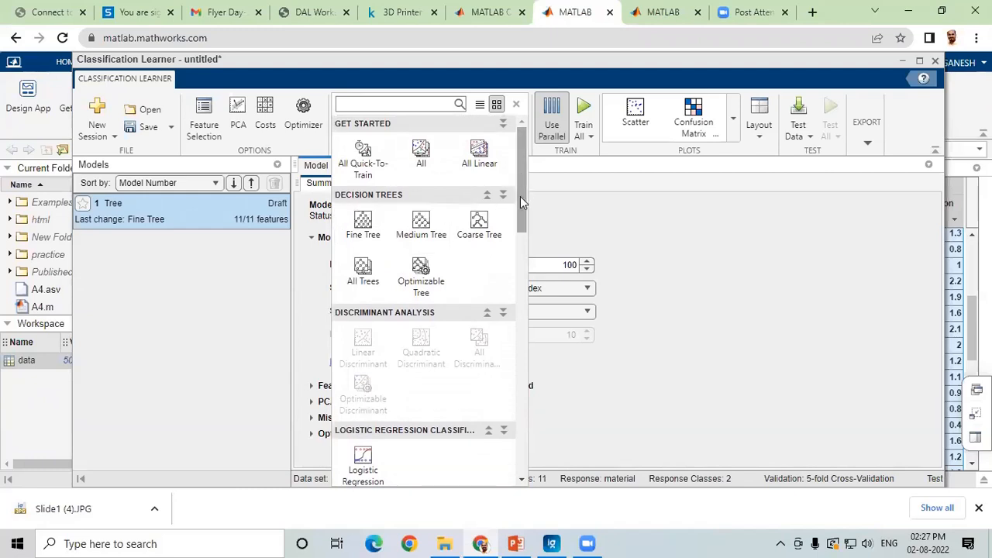
pyautogui.moveTo(520, 198); pyautogui.dragTo(524, 309)
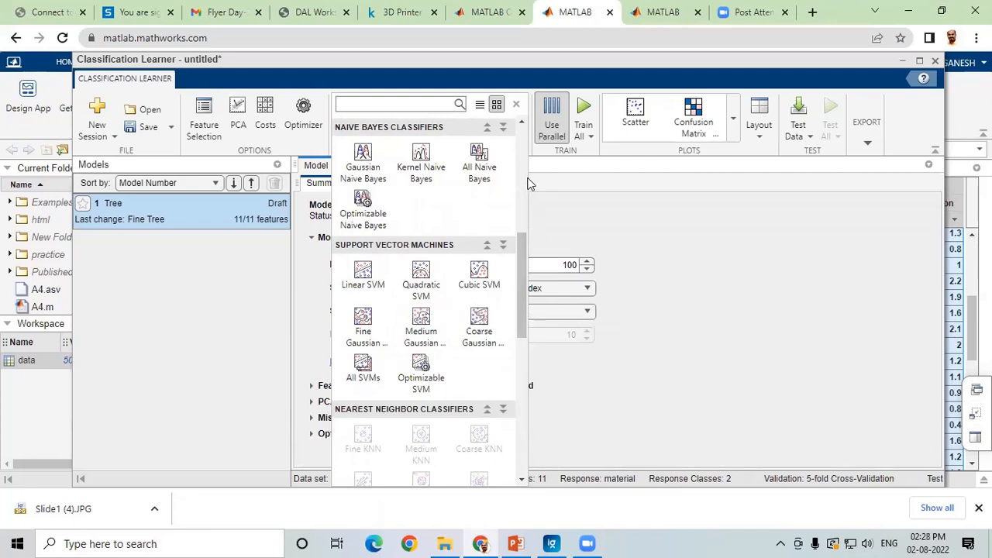
pyautogui.click(516, 106)
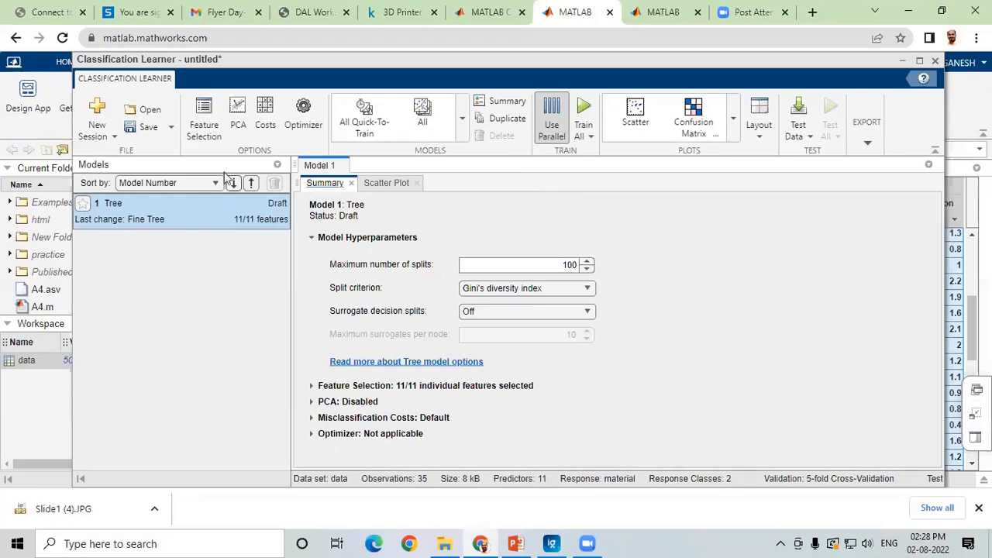
# Open the default feature selection and examine the feature ranking algorithms and the list of selected features
pyautogui.click(200, 124)
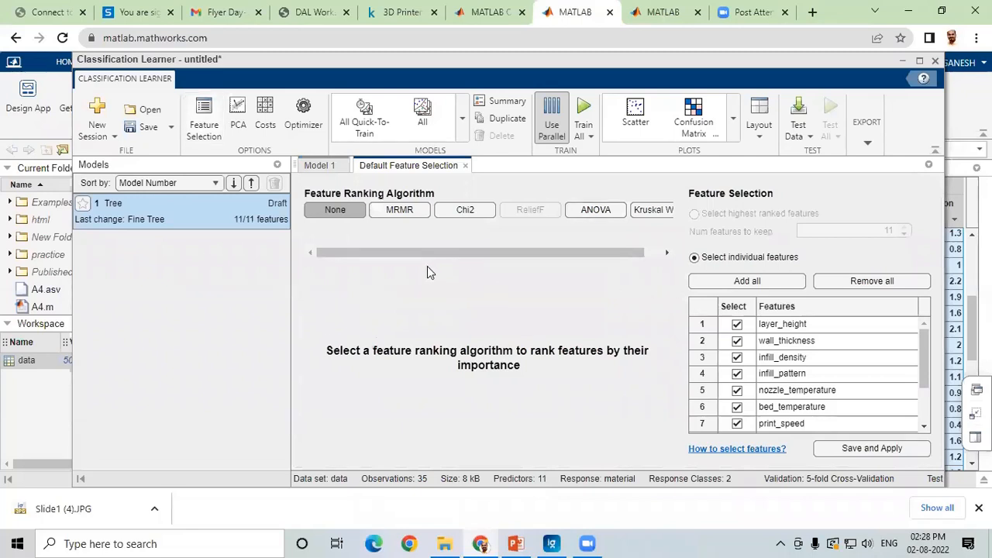
pyautogui.moveTo(459, 254); pyautogui.dragTo(477, 256)
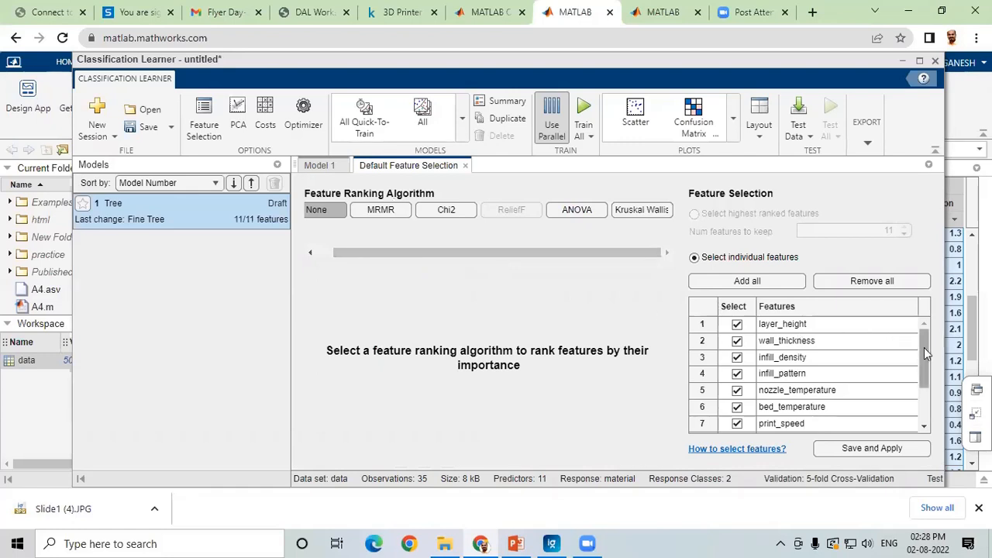
pyautogui.moveTo(924, 348)
pyautogui.mouseDown()
pyautogui.moveTo(926, 396)
pyautogui.moveTo(928, 332)
pyautogui.moveTo(931, 396)
pyautogui.moveTo(933, 334)
pyautogui.mouseUp()
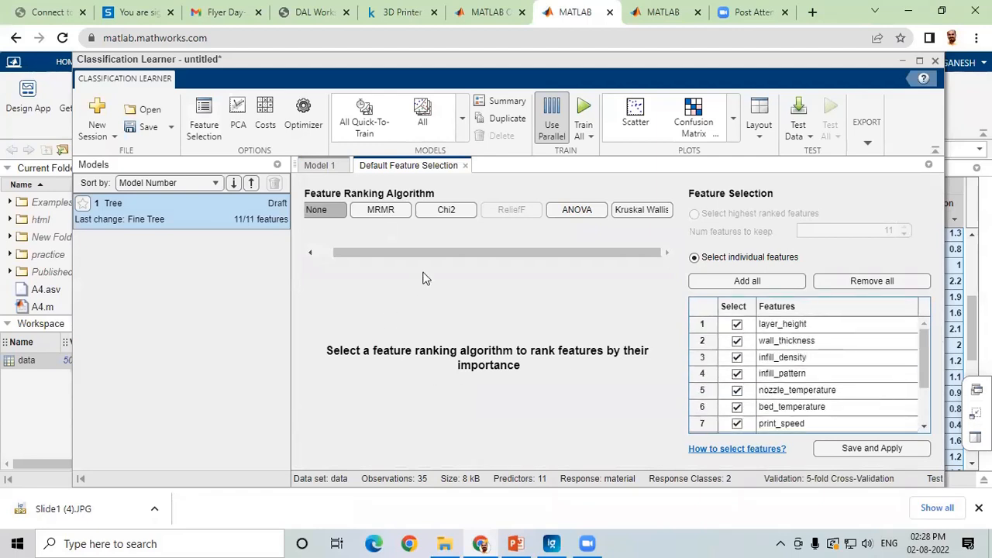
pyautogui.moveTo(432, 255); pyautogui.dragTo(369, 256)
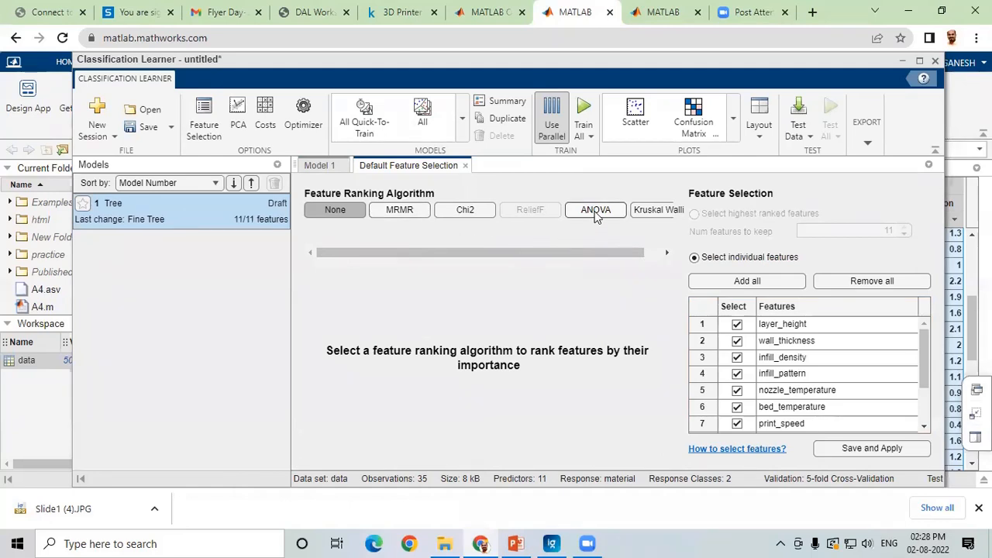
pyautogui.hscroll(2, 605, 255)
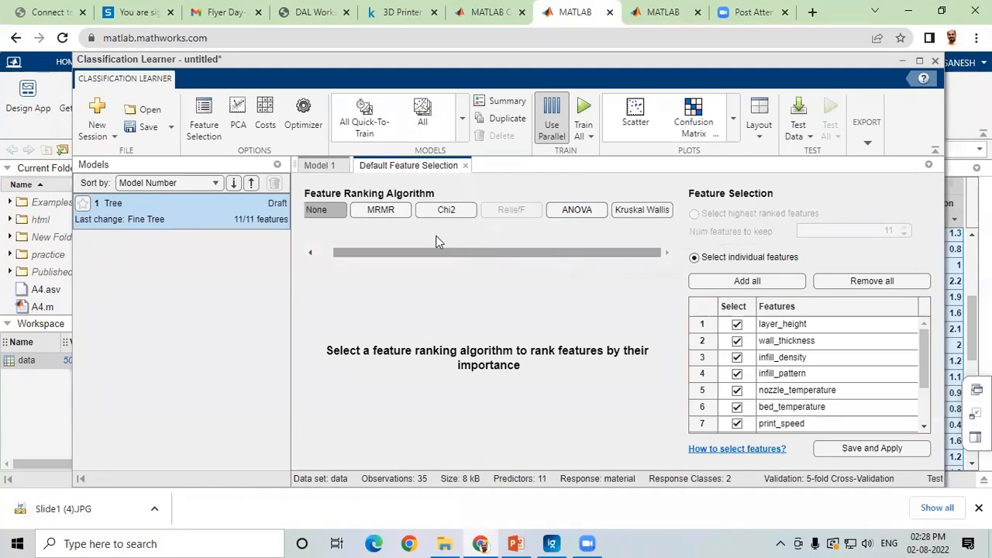
pyautogui.moveTo(436, 236); pyautogui.dragTo(550, 253)
pyautogui.hscroll(-1, 550, 253)
pyautogui.hscroll(1, 551, 253)
pyautogui.hscroll(-1, 551, 242)
pyautogui.hscroll(1, 564, 243)
pyautogui.hscroll(-1, 580, 230)
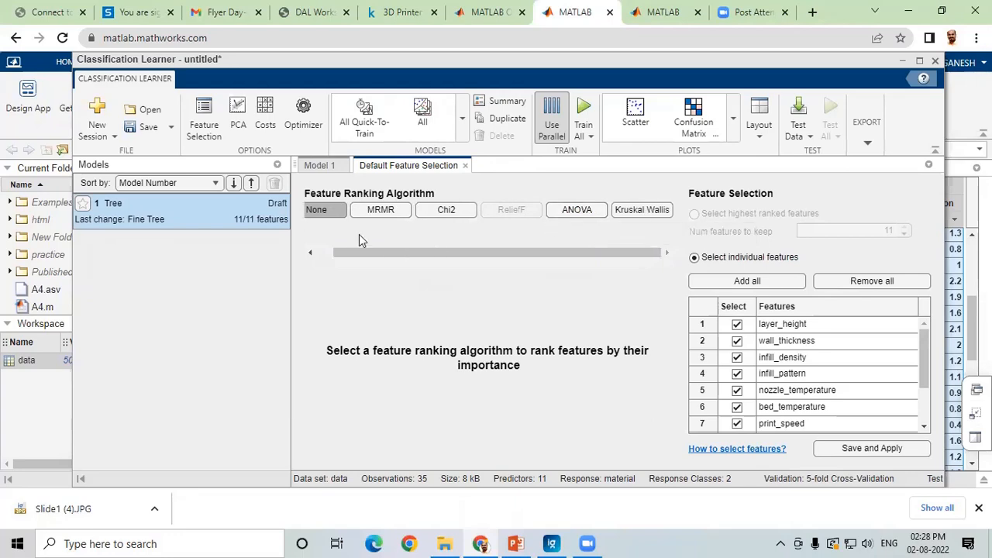
# Rank the features by ANOVA, try keeping only the 6 highest ranked, restore 11, and close the feature selection without applying
pyautogui.click(579, 211)
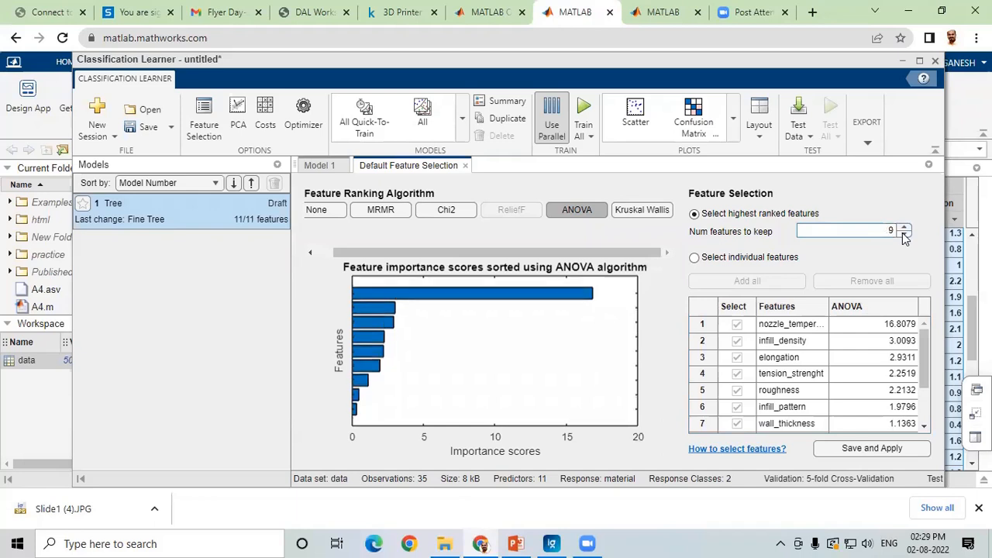
pyautogui.click(903, 236)
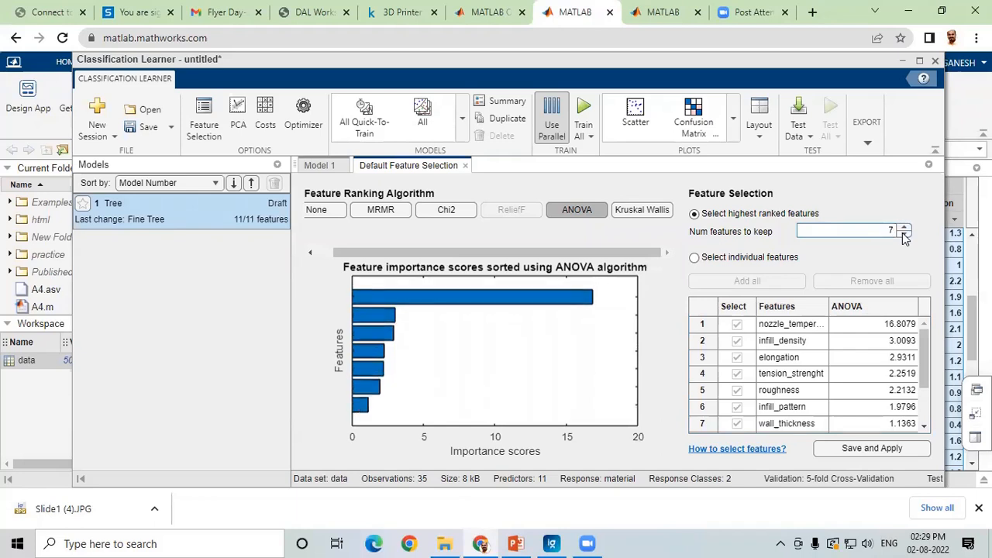
pyautogui.click(904, 235)
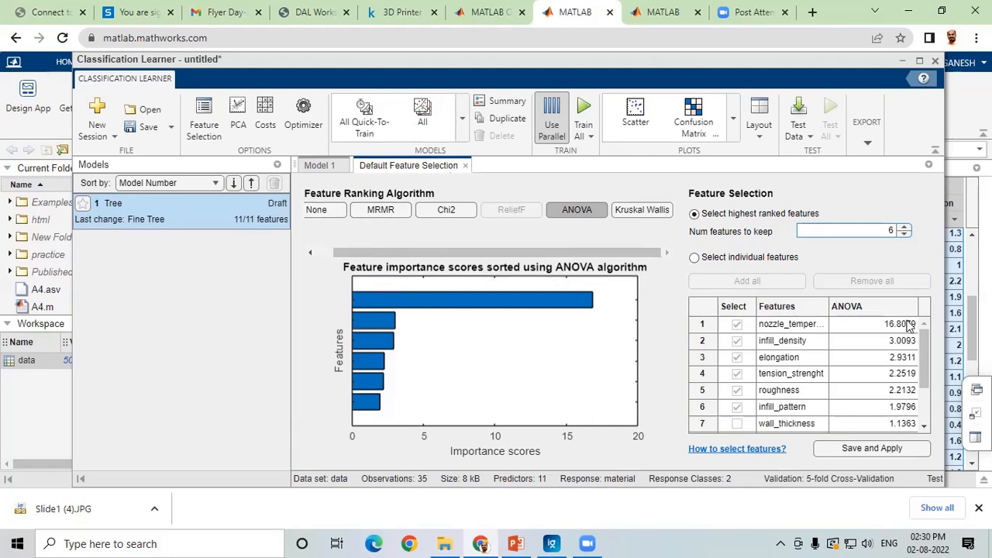
pyautogui.click(904, 227)
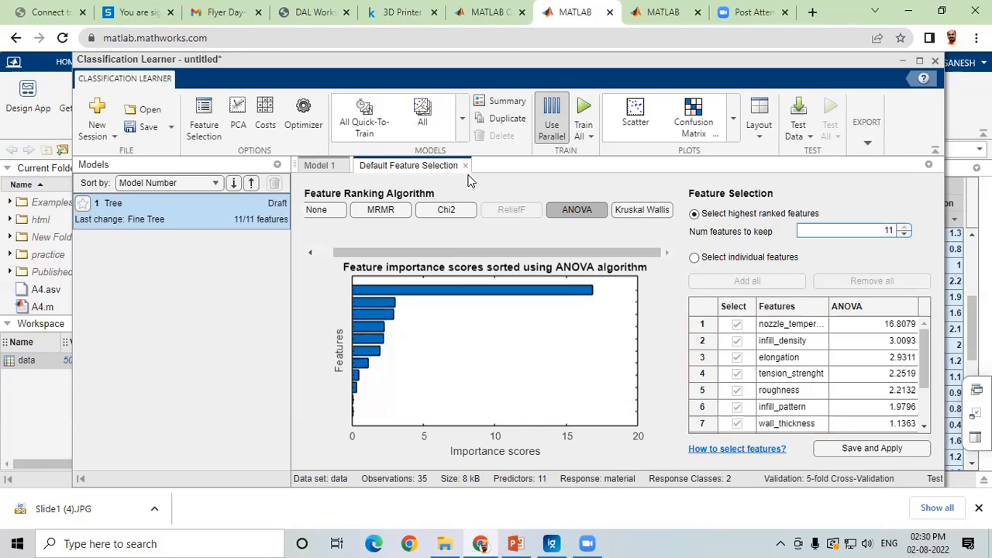
pyautogui.click(466, 167)
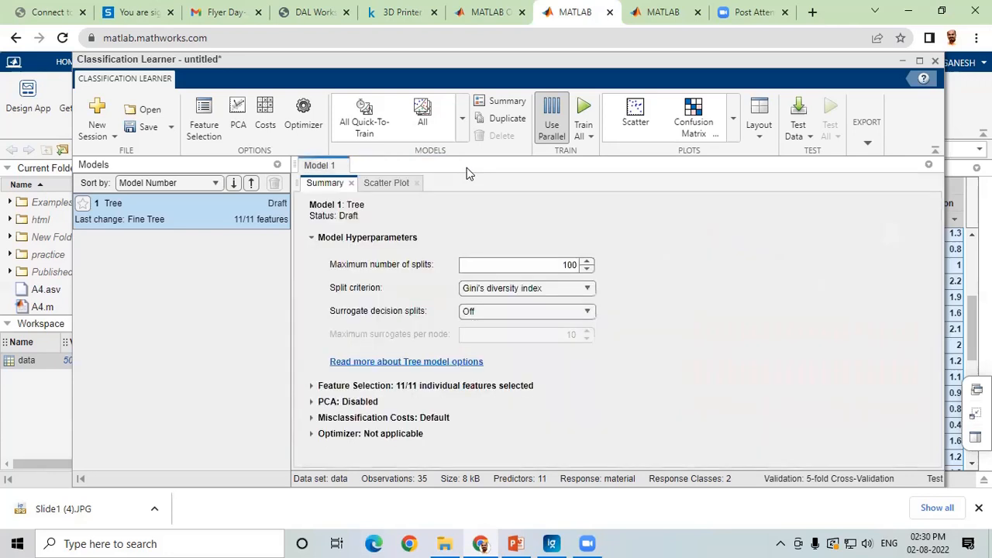
# Try enabling PCA with a specified number of components set to 6, and cancel the PCA options
pyautogui.click(237, 114)
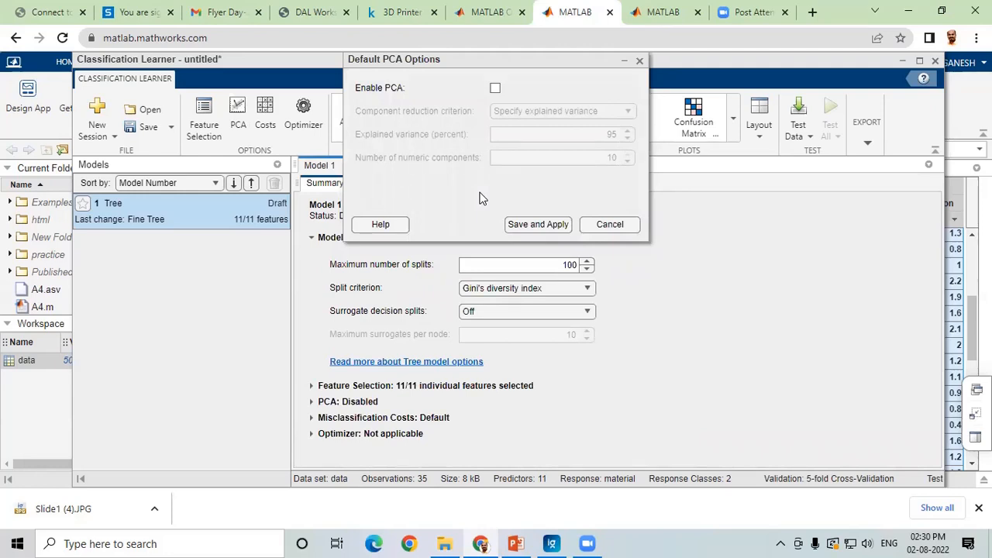
pyautogui.click(496, 89)
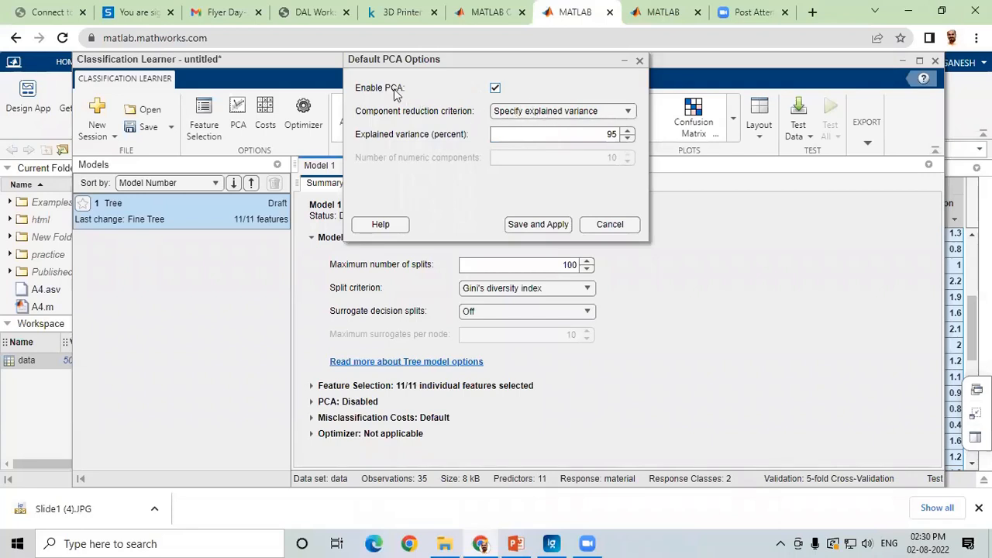
pyautogui.click(565, 110)
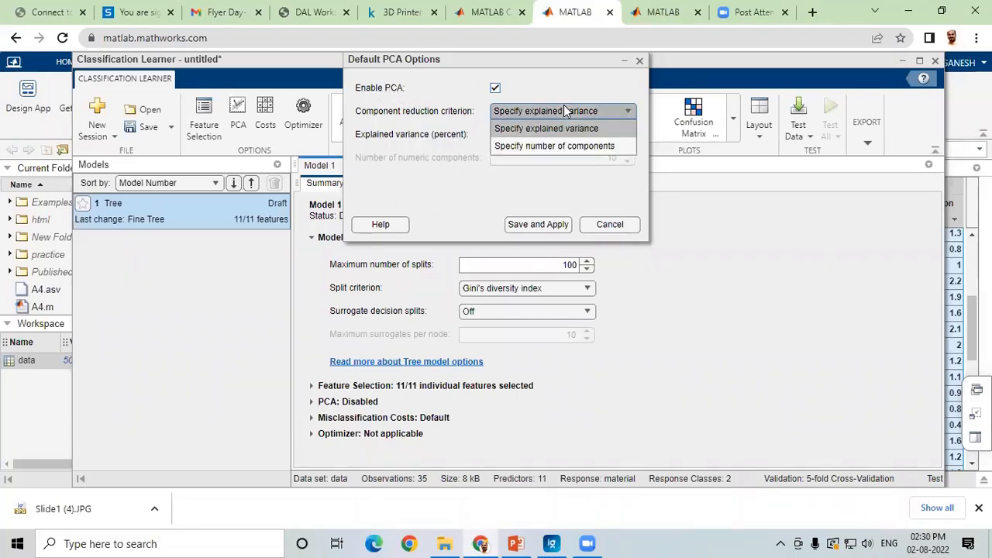
pyautogui.click(523, 147)
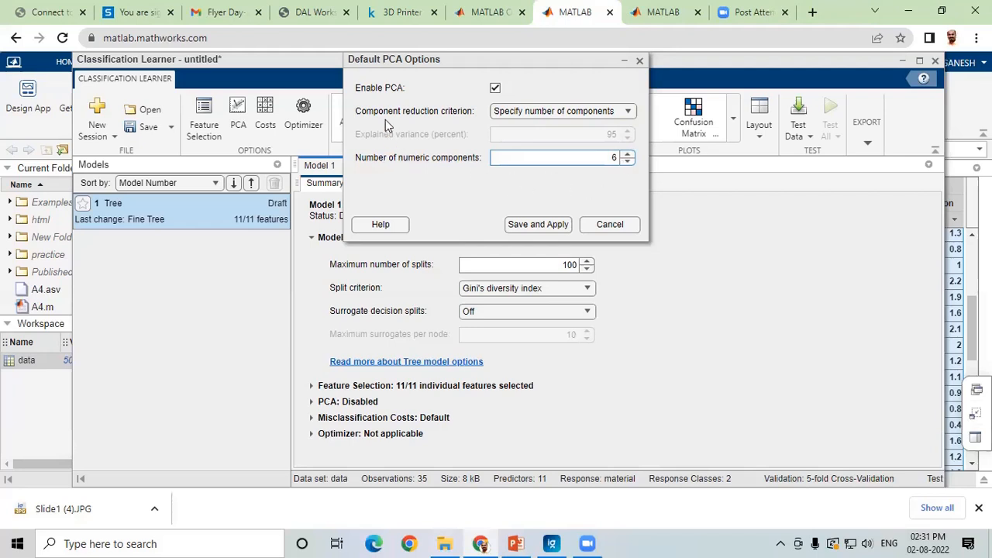
pyautogui.click(612, 225)
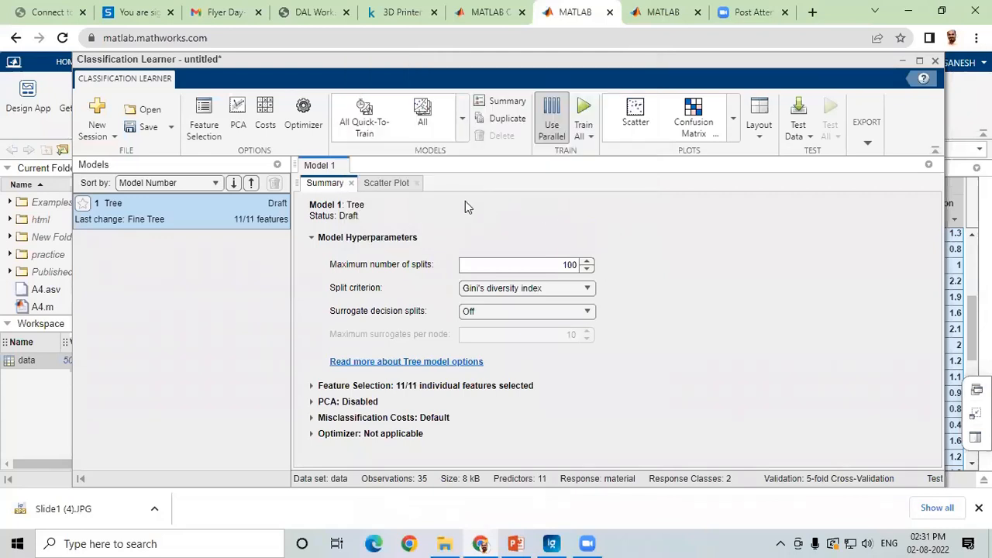
# Add an All SVMs draft model from the support vector machine classifiers
pyautogui.click(462, 118)
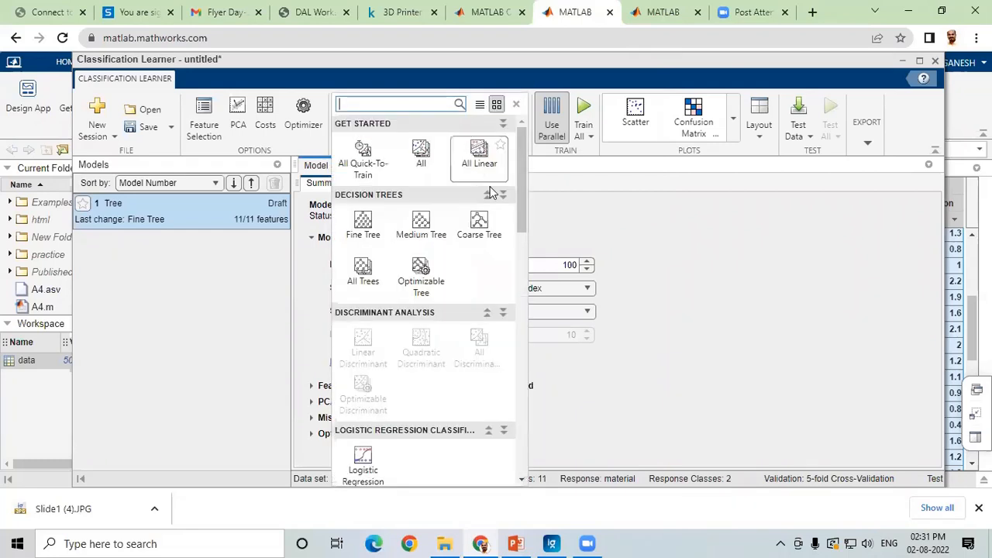
pyautogui.moveTo(522, 187); pyautogui.dragTo(522, 314)
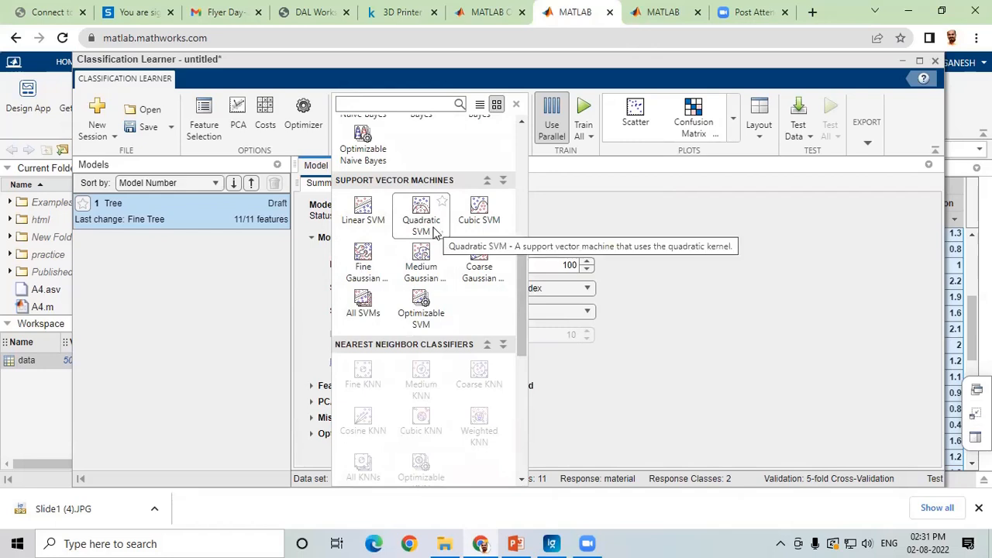
pyautogui.click(361, 312)
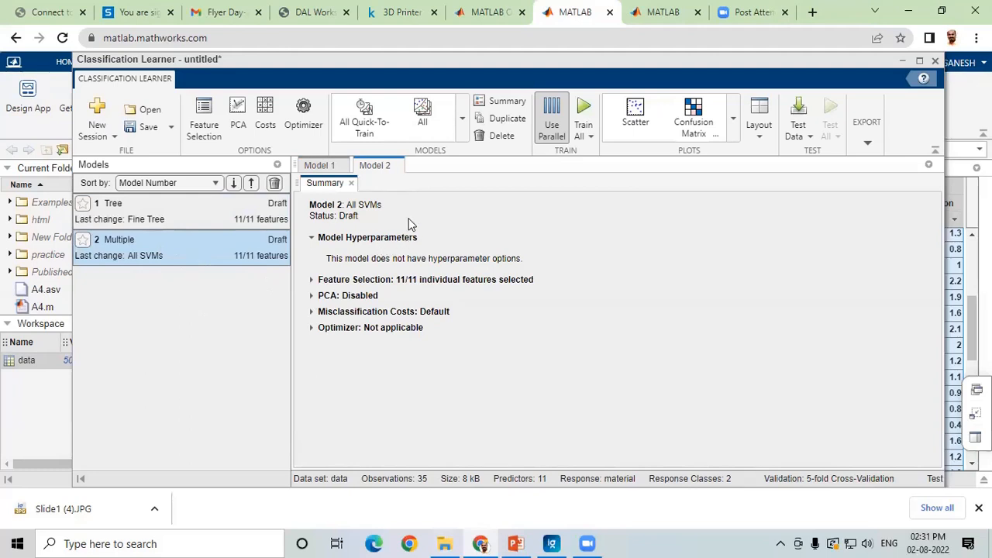
# Switch to the DAL presentation in PowerPoint and show slide 5, Pre-process Data
pyautogui.click(516, 541)
pyautogui.press('Down')
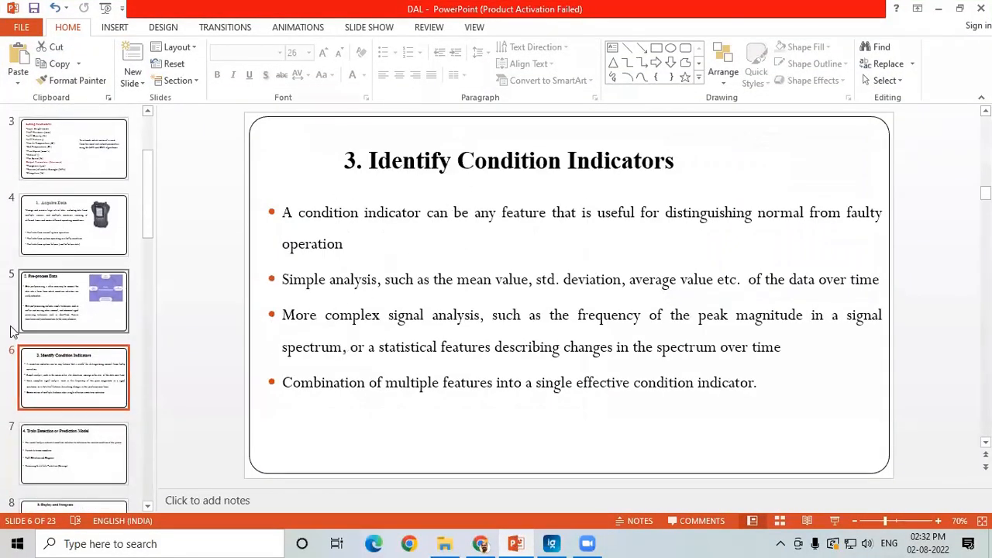
pyautogui.click(52, 308)
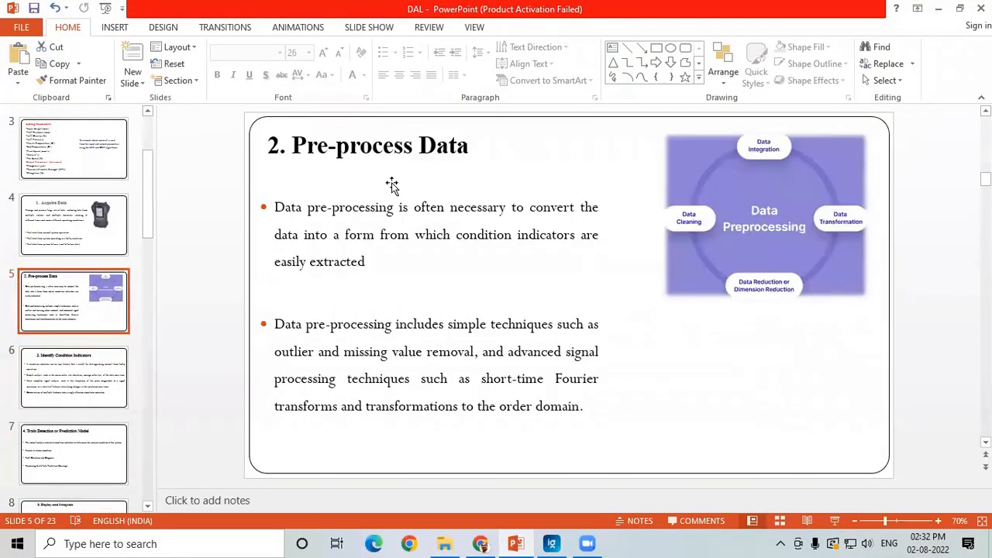
# Show slide 6, Identify Condition Indicators, and slide 7, Train Detection or Prediction Model
pyautogui.click(94, 376)
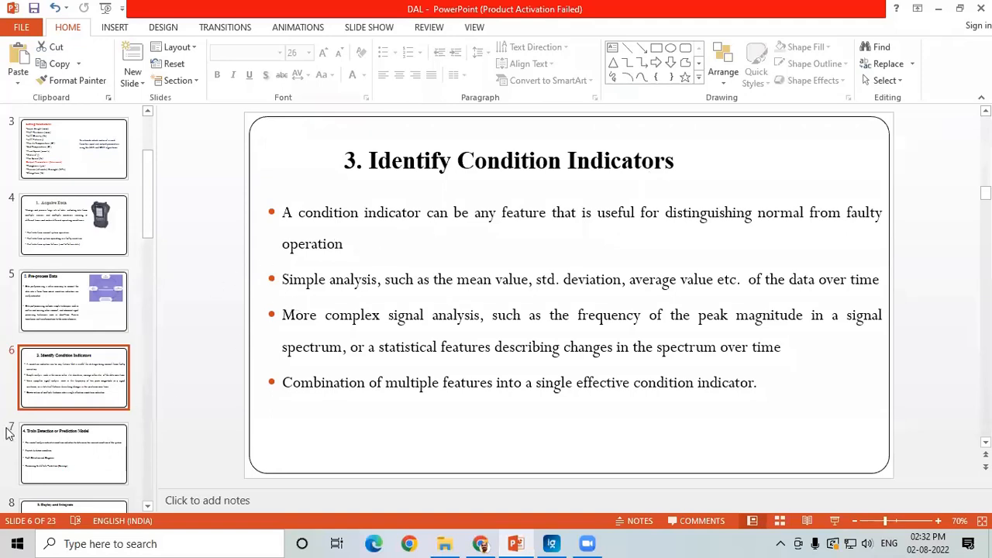
pyautogui.click(66, 450)
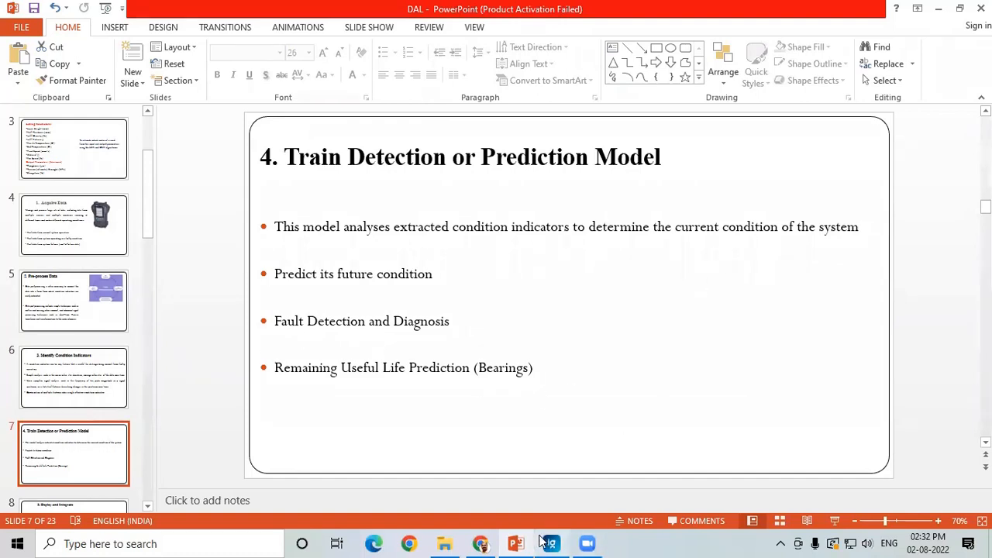
# Switch back to MATLAB in Chrome and train only the selected All SVMs draft model
pyautogui.click(481, 543)
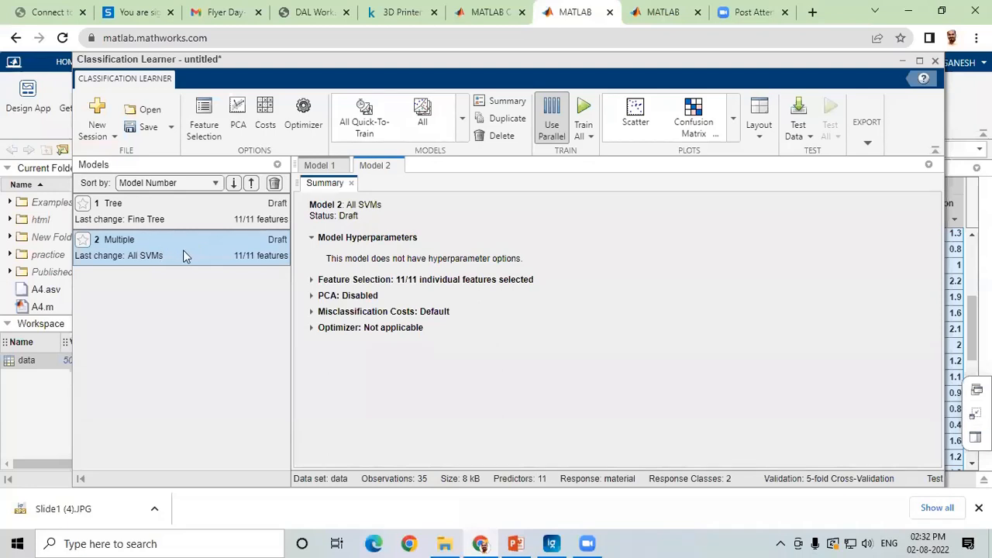
pyautogui.click(588, 137)
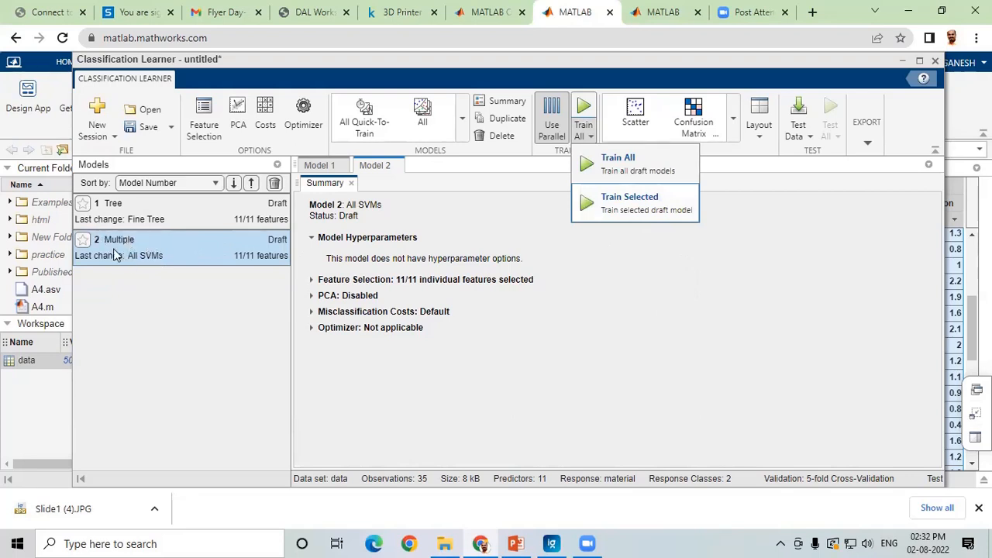
pyautogui.click(626, 202)
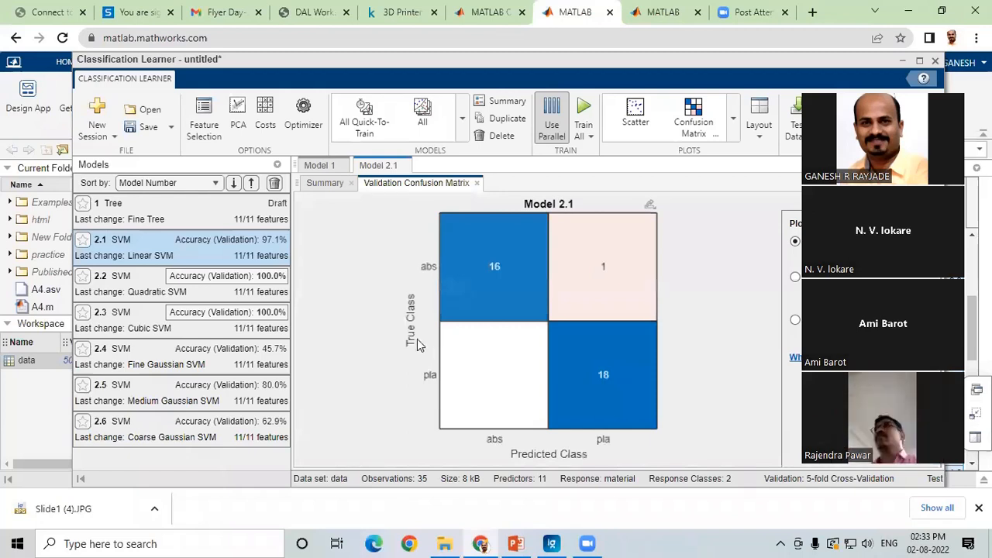
# Review the Linear SVM summary, sort the models by validation accuracy, and show the summary of the Quadratic SVM
pyautogui.click(324, 186)
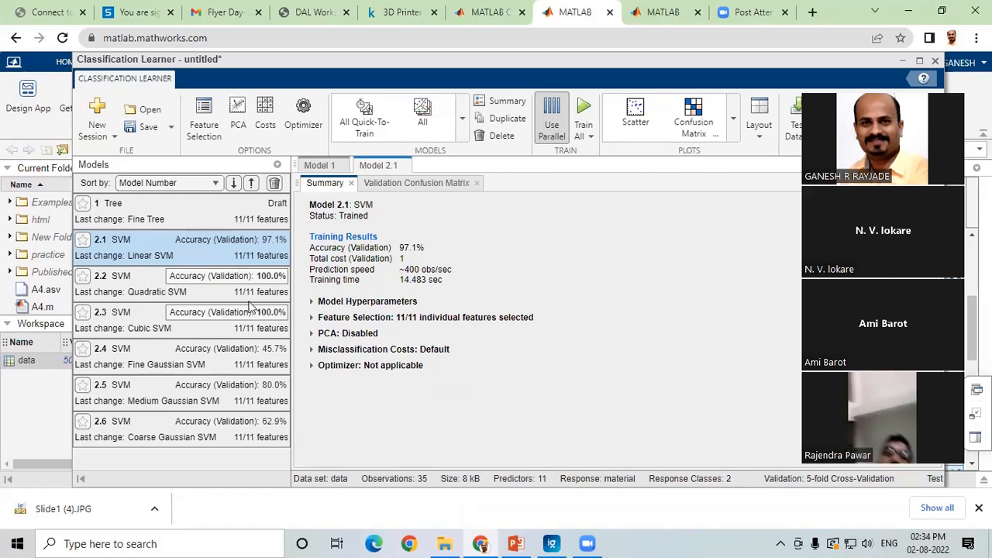
pyautogui.click(215, 185)
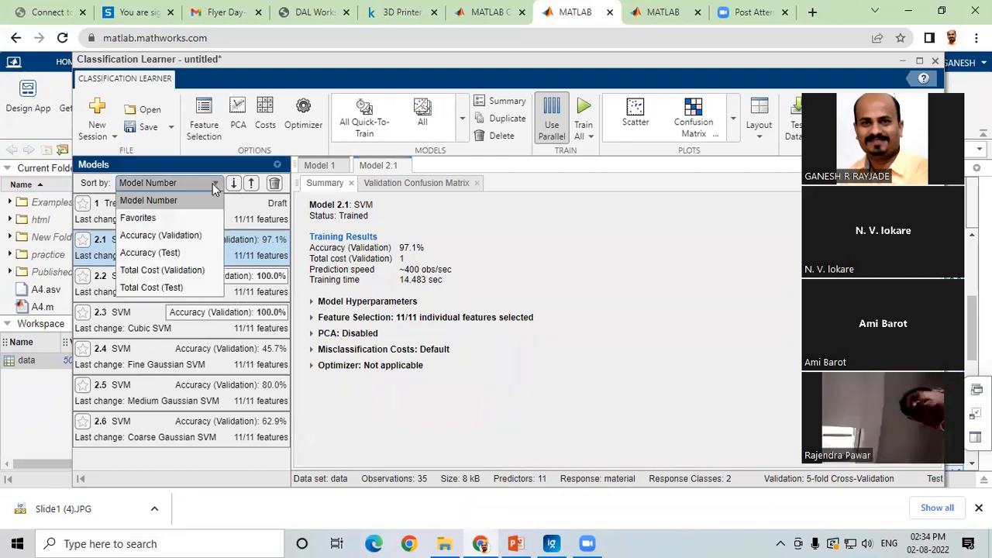
pyautogui.click(190, 239)
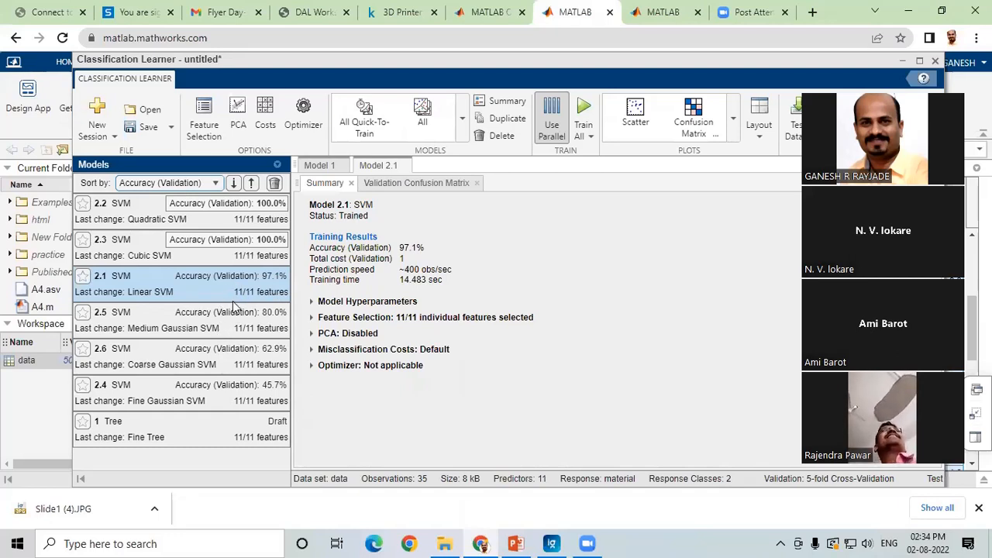
pyautogui.click(151, 222)
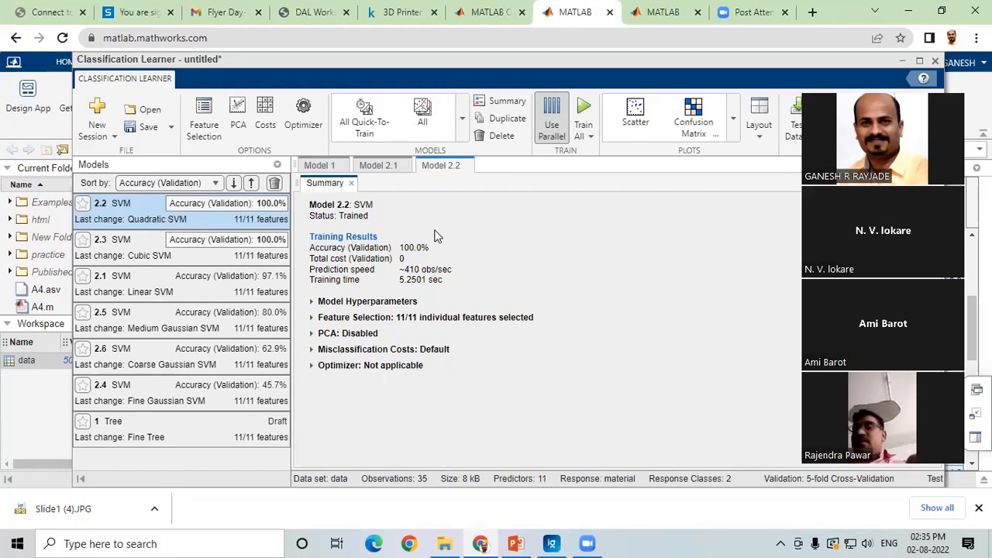
# Try to move and maximize the Classification Learner window
pyautogui.moveTo(688, 61); pyautogui.dragTo(882, 63)
pyautogui.moveTo(798, 59); pyautogui.dragTo(745, 59)
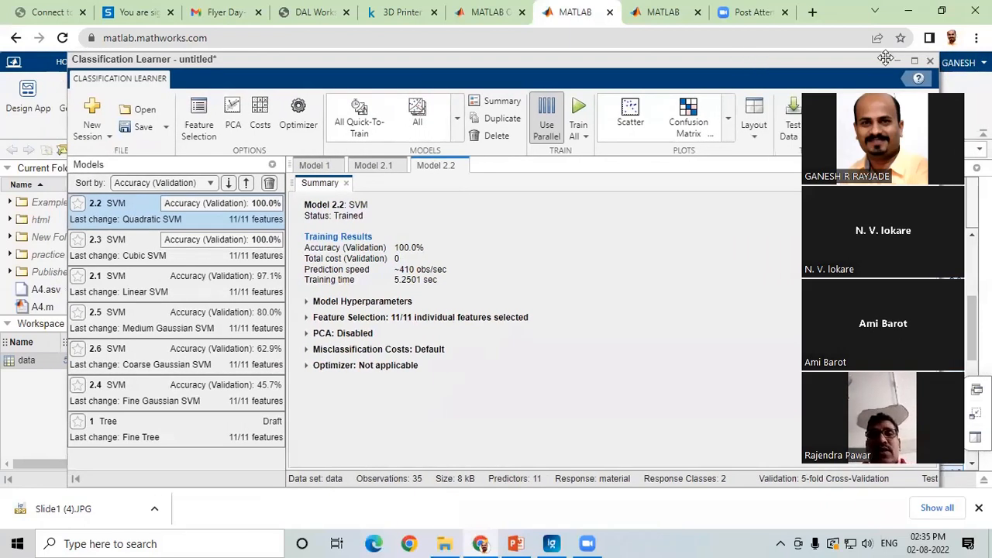
pyautogui.click(914, 60)
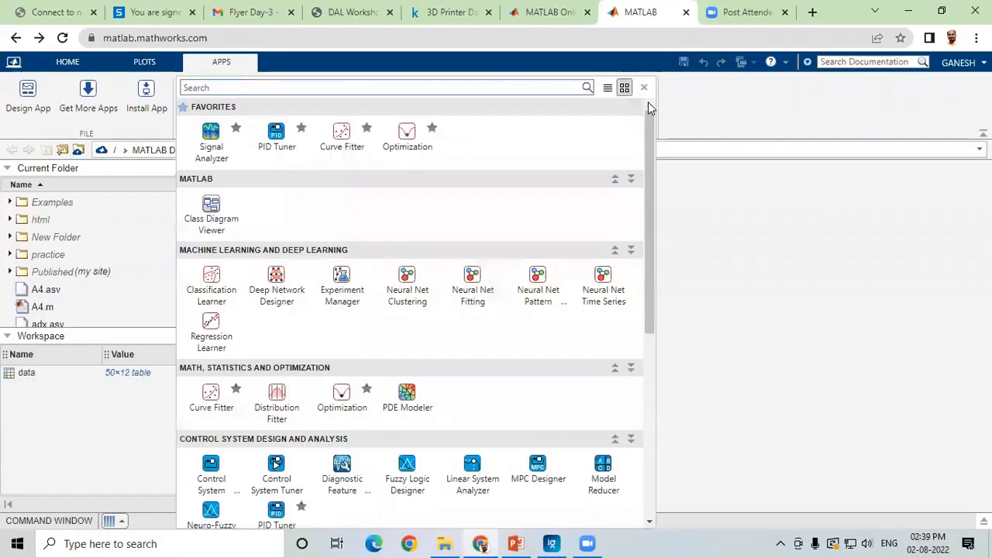
# Launch the Classification Learner app again and check the parallel pool indicator
pyautogui.click(209, 289)
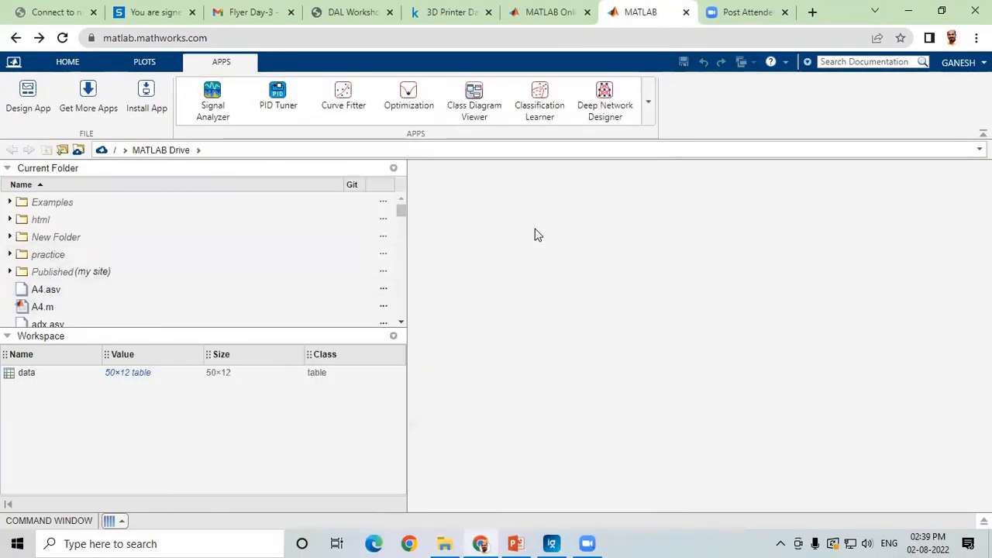
pyautogui.click(545, 118)
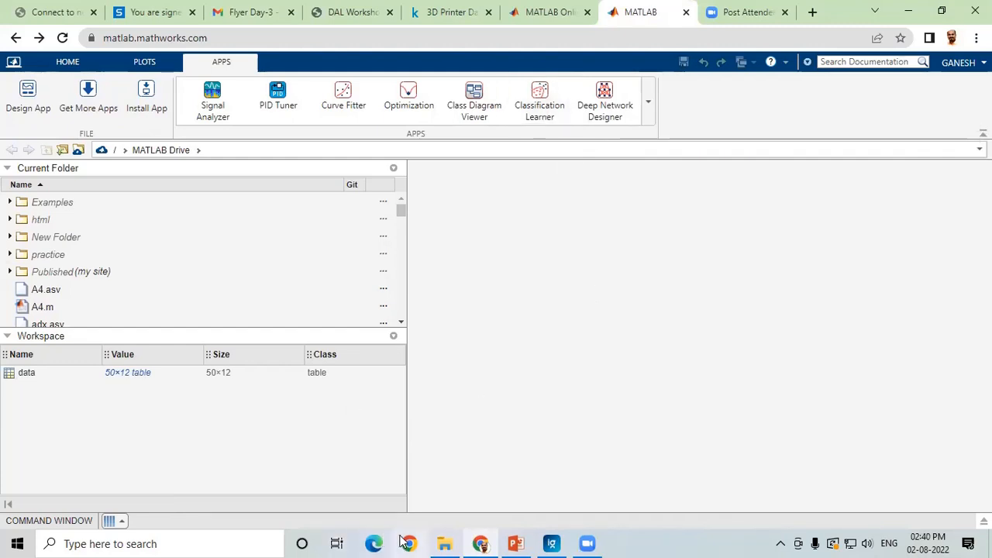
pyautogui.click(121, 522)
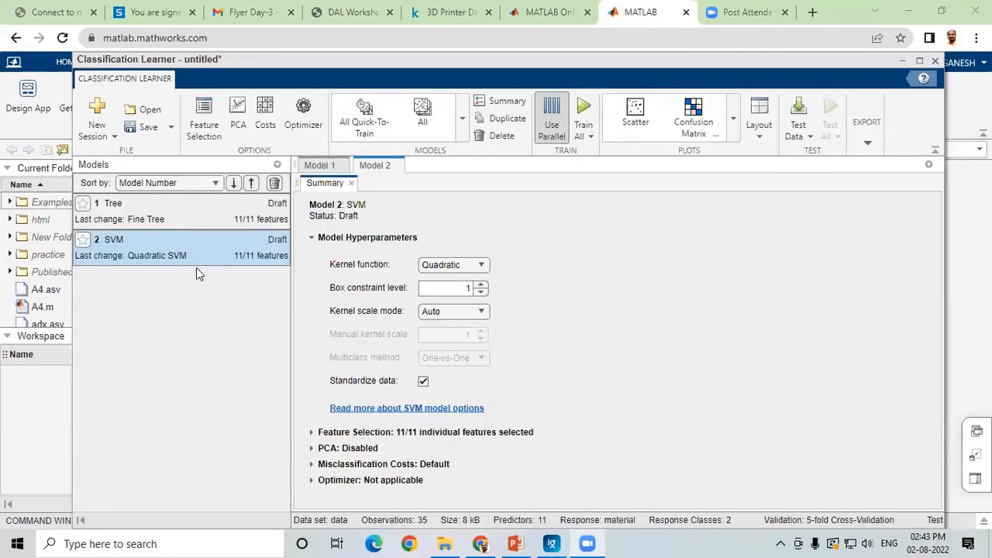
# Train only the selected Quadratic SVM draft model and view its training results summary
pyautogui.click(582, 138)
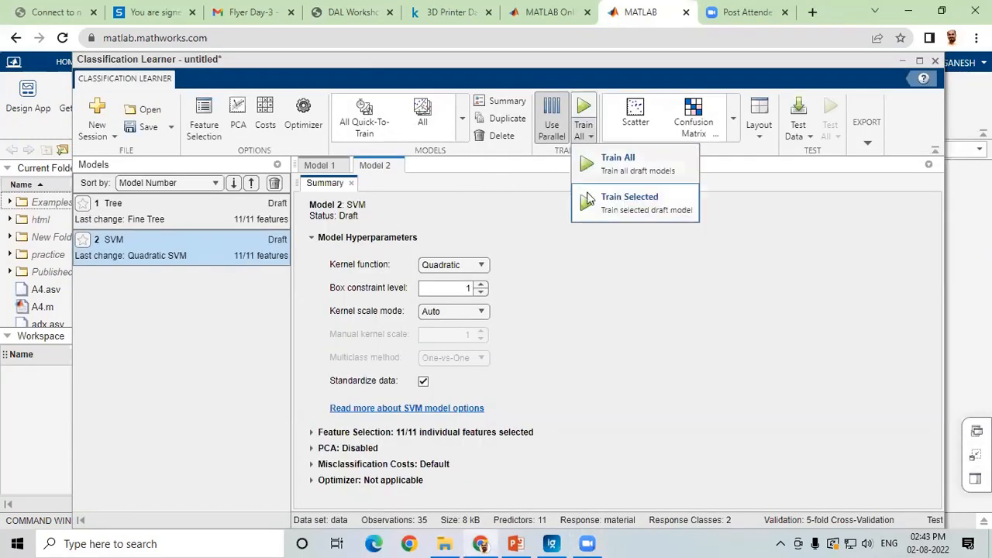
pyautogui.click(598, 206)
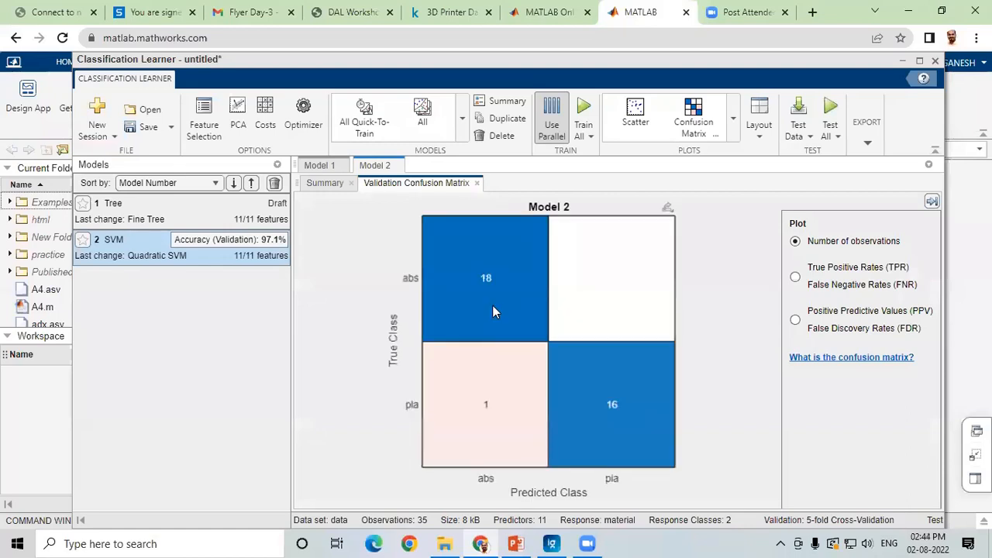
pyautogui.click(325, 184)
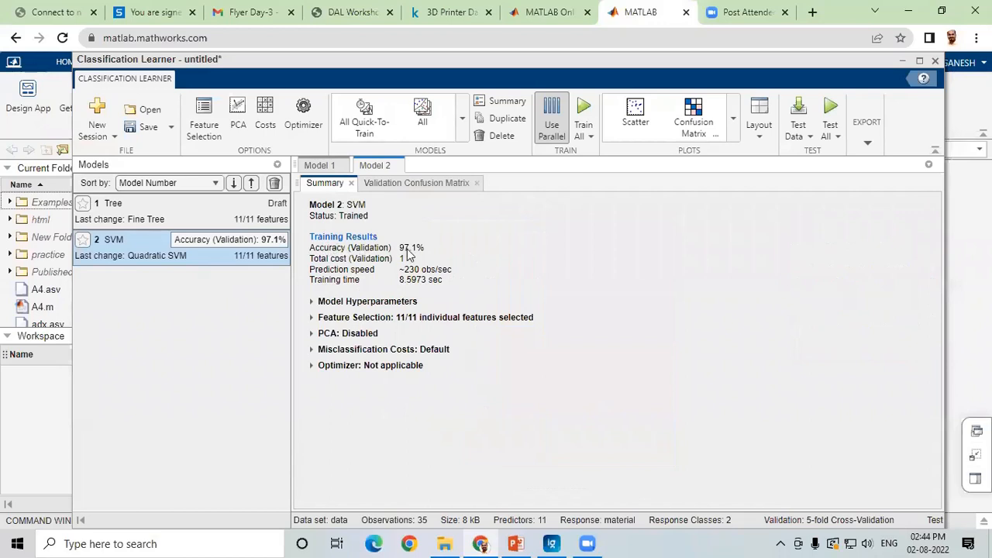
# Show the validation confusion matrix with true positive and false negative rates, and with positive predictive values and false discovery rates
pyautogui.click(422, 184)
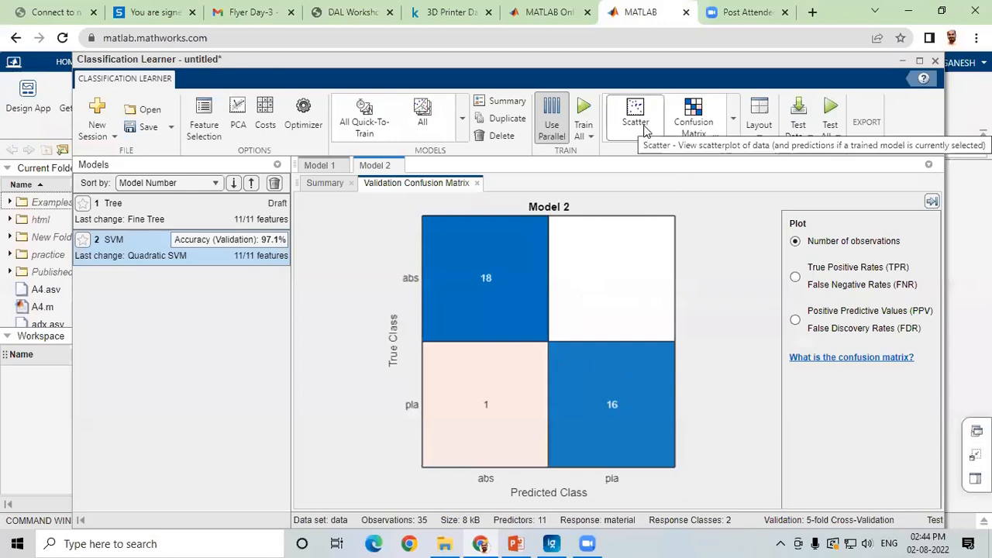
pyautogui.click(797, 278)
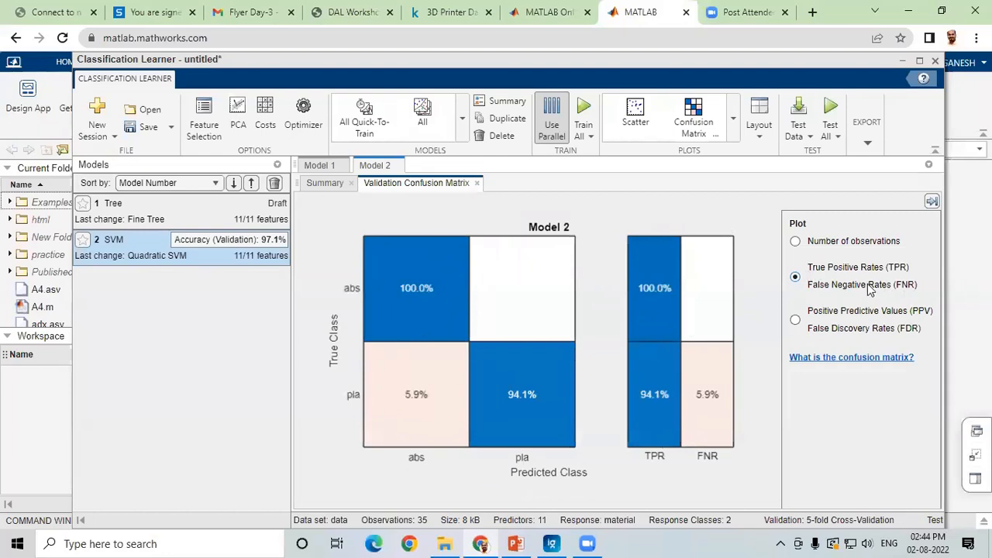
pyautogui.click(796, 320)
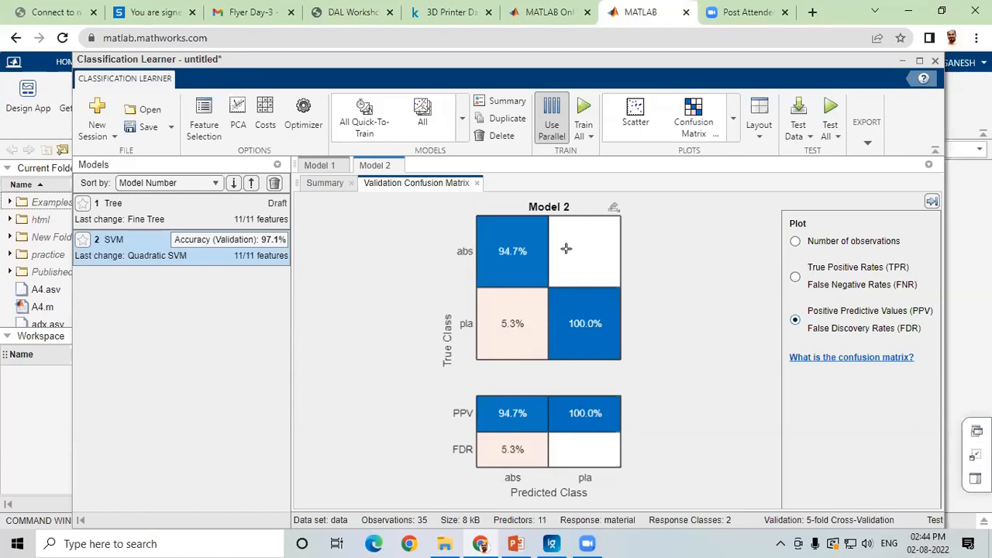
# Try to export the validation confusion matrix as a JPEG image, and cancel the save
pyautogui.moveTo(614, 209)
pyautogui.click(614, 222)
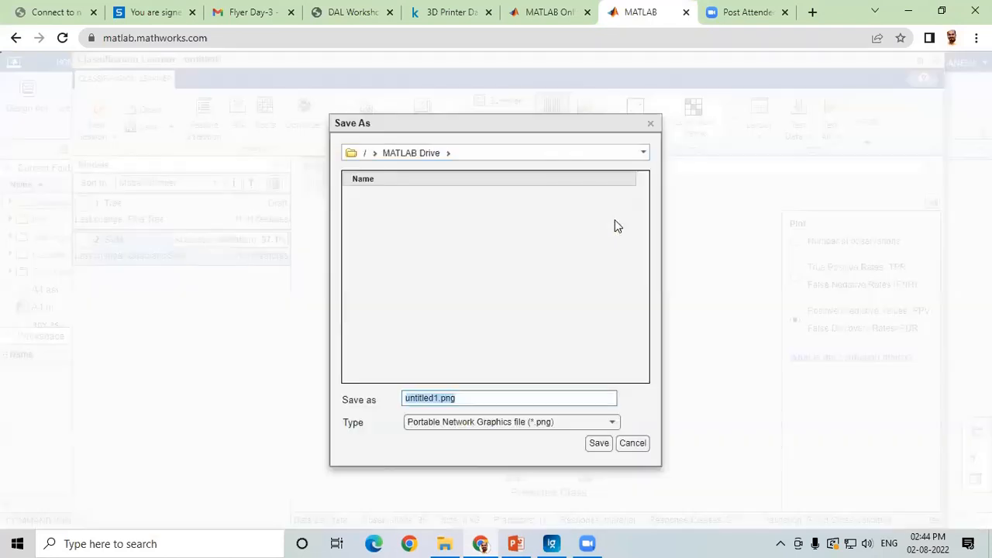
pyautogui.click(536, 423)
pyautogui.click(488, 456)
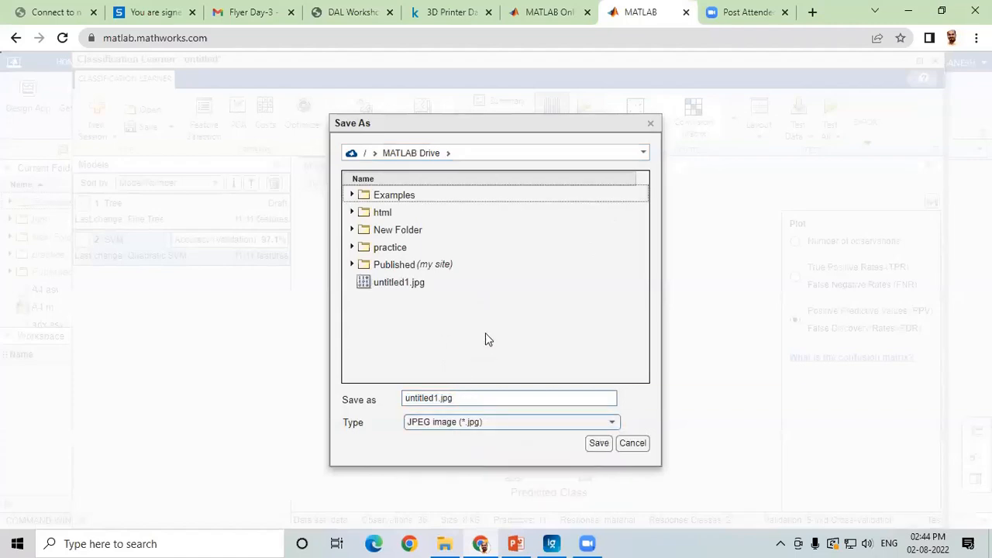
pyautogui.click(633, 444)
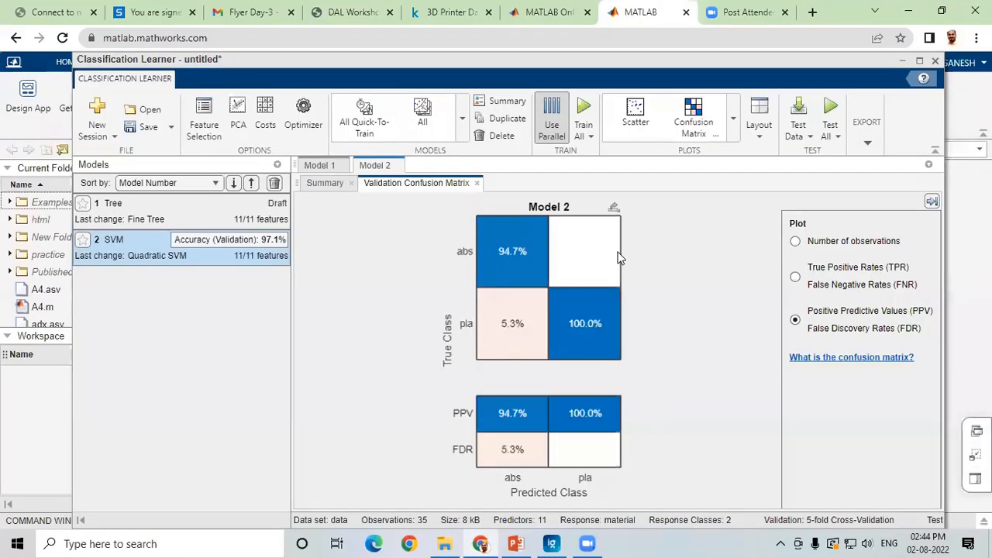
# Plot the validation ROC curve of the Quadratic SVM and set its positive class to pla
pyautogui.click(733, 133)
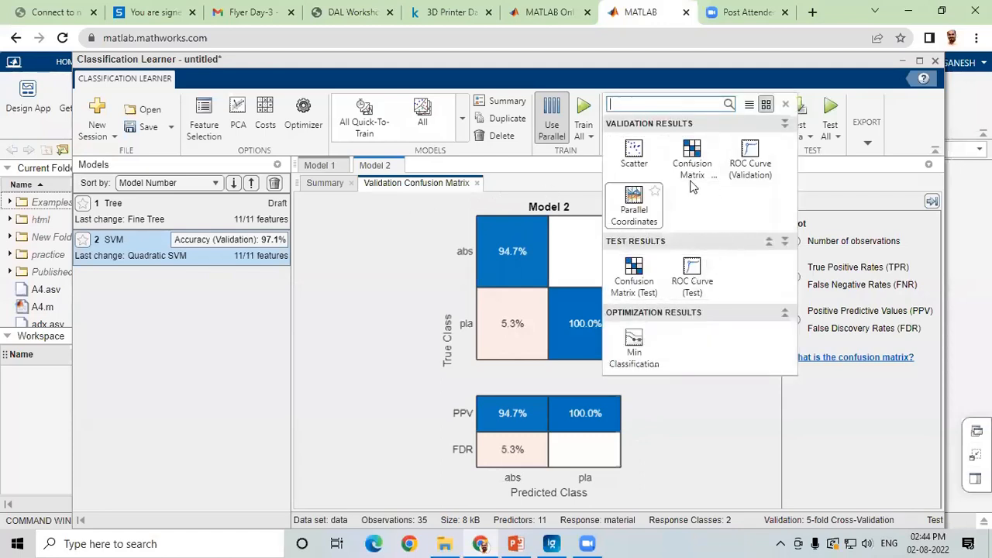
pyautogui.click(751, 165)
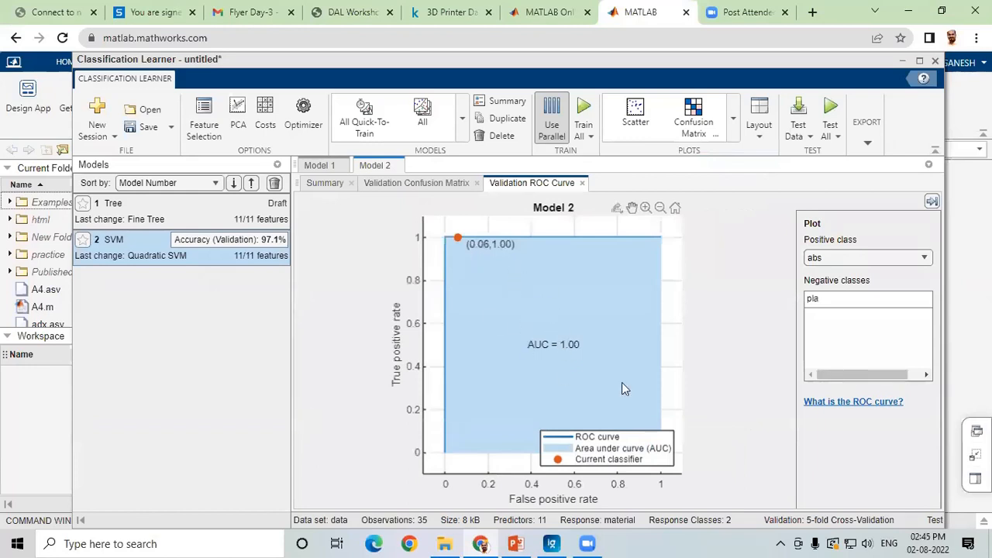
pyautogui.click(897, 258)
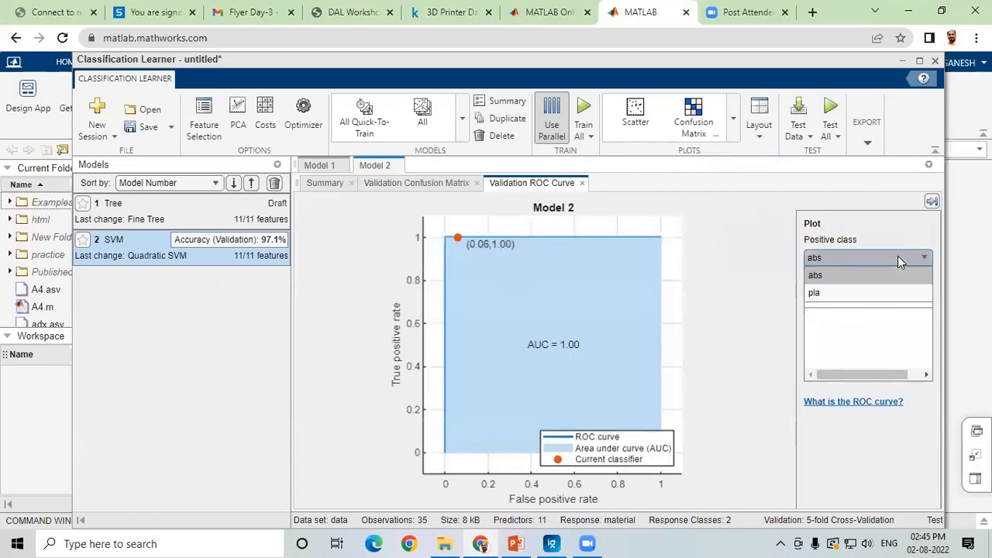
pyautogui.click(828, 294)
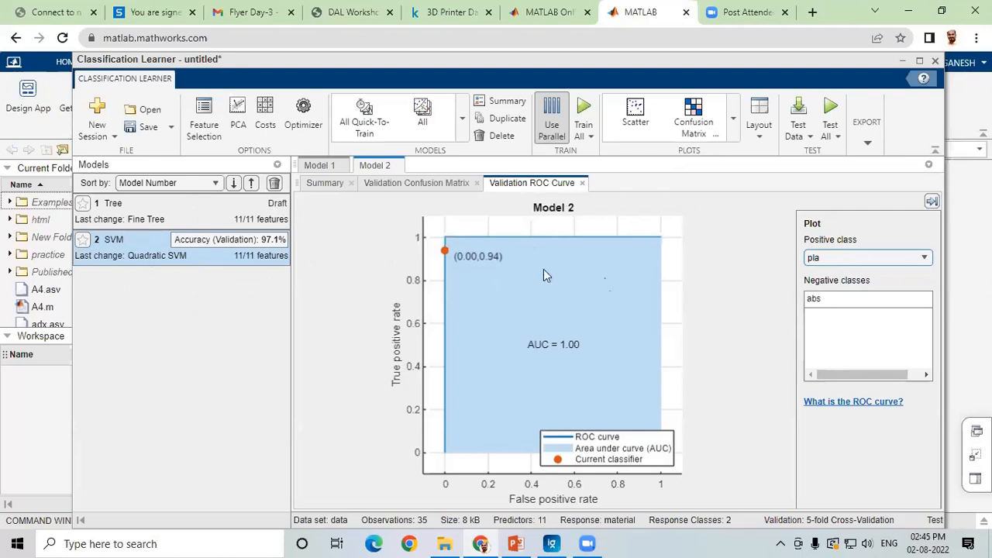
pyautogui.moveTo(653, 240)
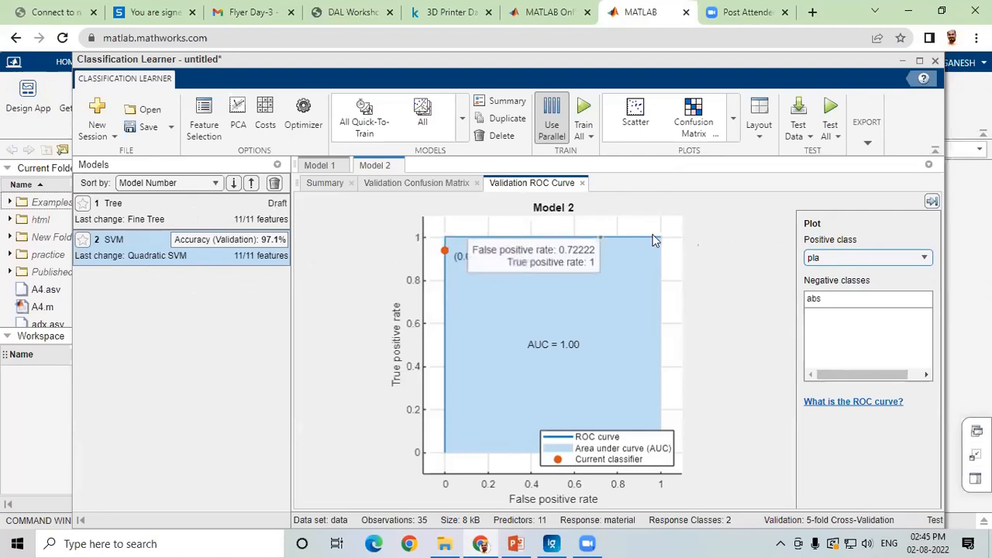
# Return to the Quadratic SVM summary and run the test on this selected model only
pyautogui.click(327, 185)
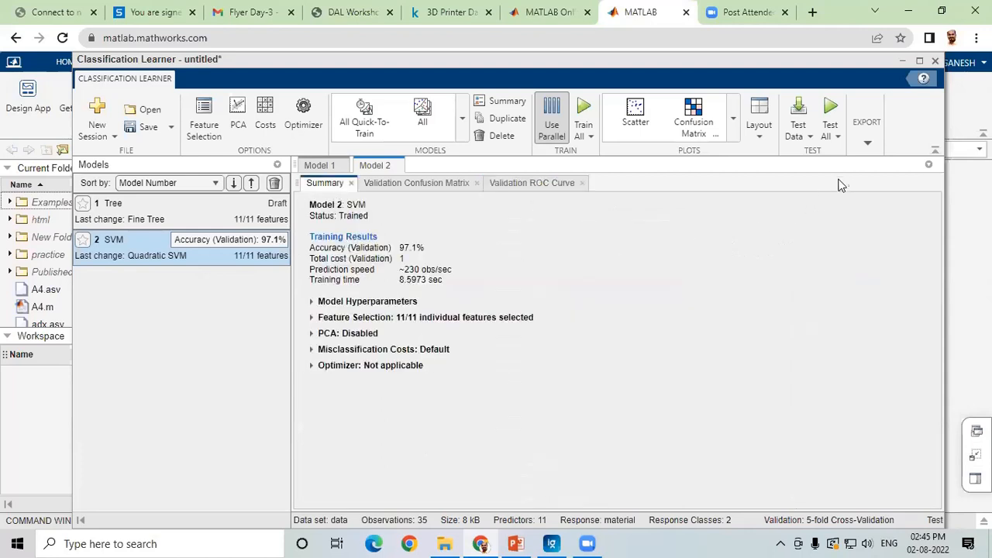
pyautogui.click(835, 138)
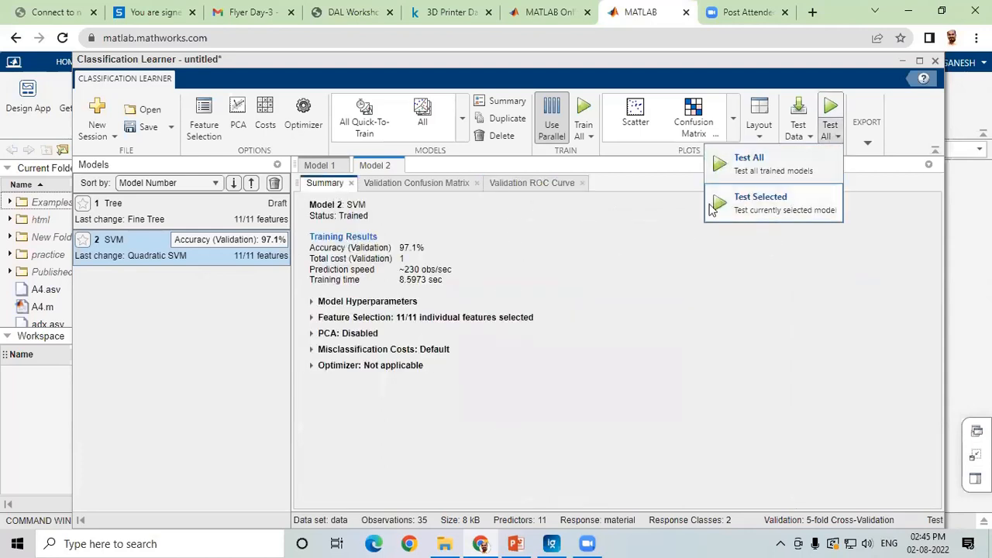
pyautogui.click(778, 211)
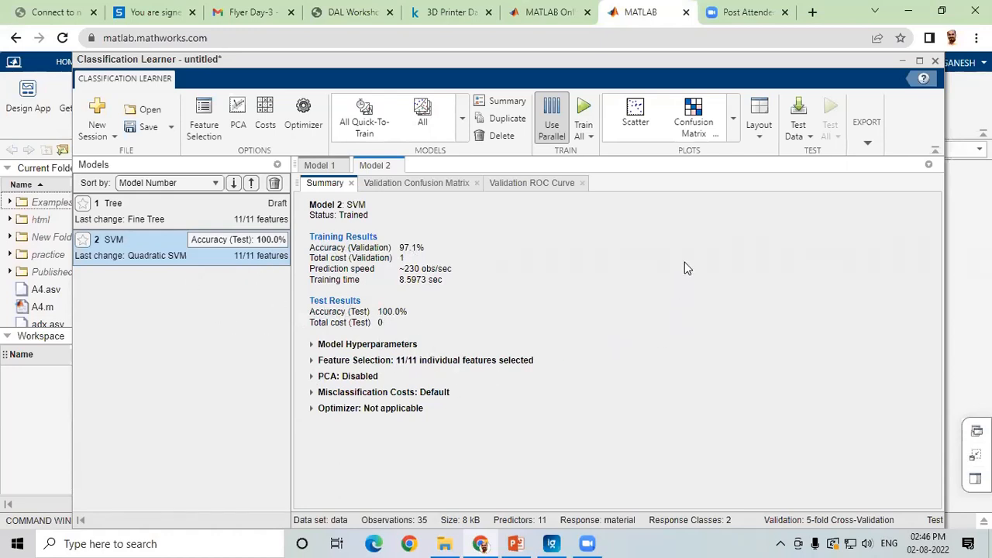
# Plot the test confusion matrix of the Quadratic SVM
pyautogui.click(730, 130)
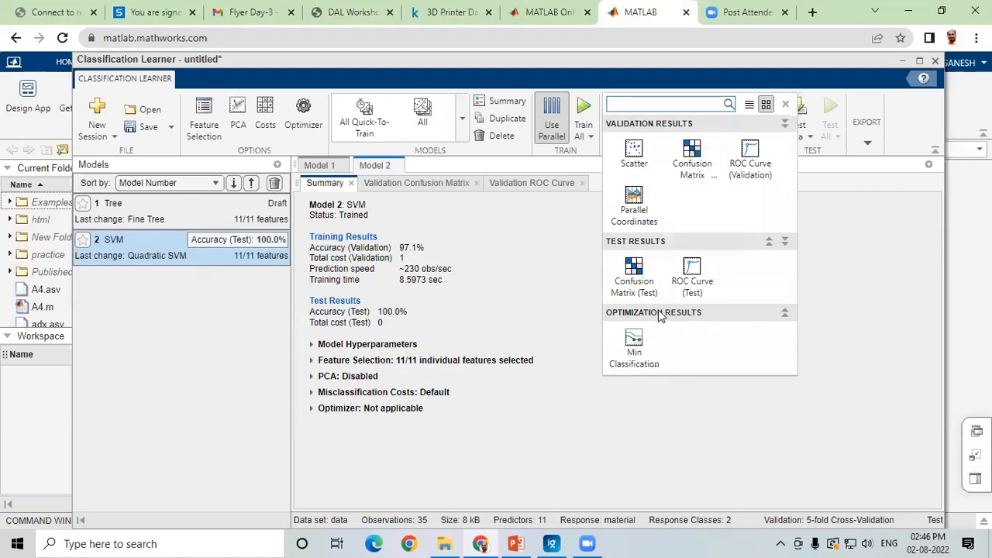
pyautogui.click(635, 279)
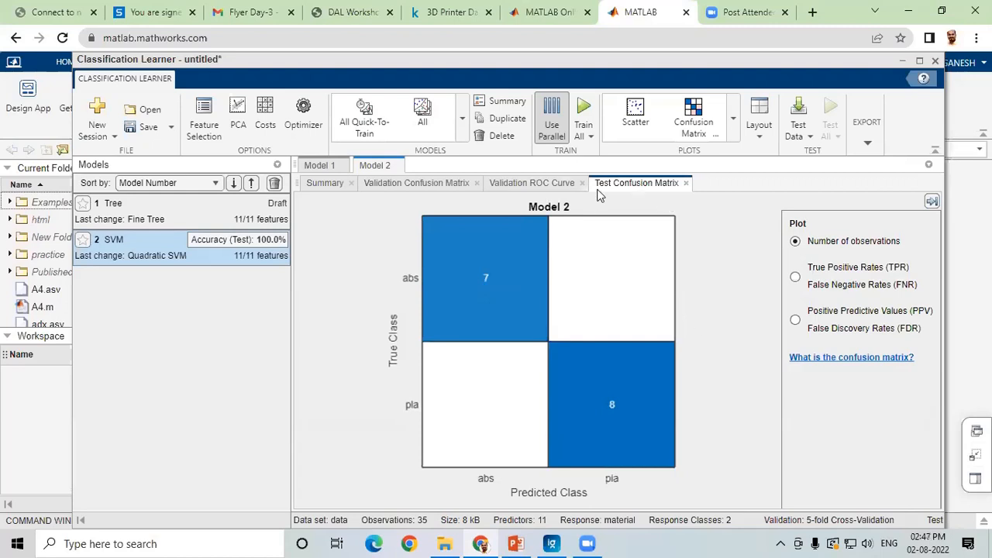
pyautogui.click(794, 139)
pyautogui.click(793, 141)
# Review the validation ROC curve and plot the parallel coordinates of the Quadratic SVM predictions
pyautogui.click(509, 185)
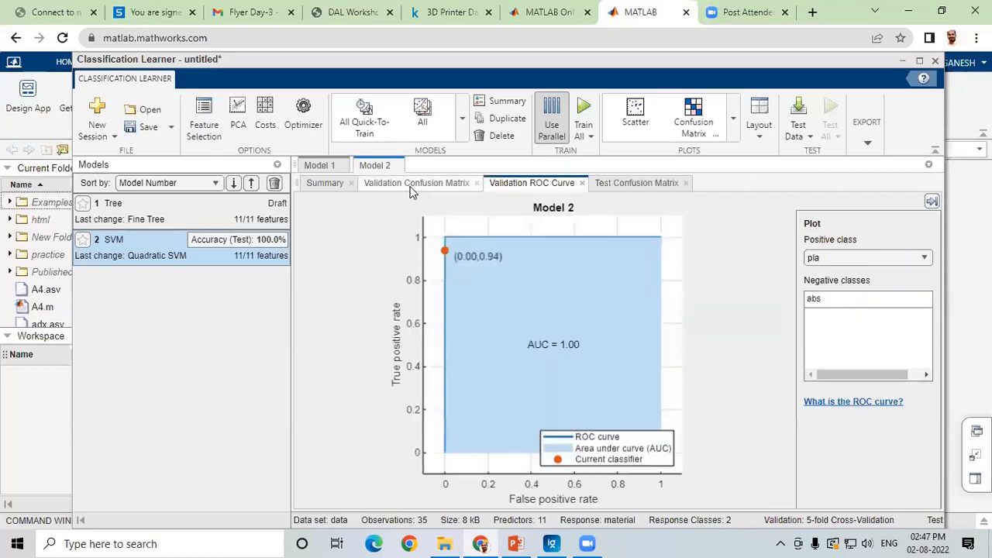
pyautogui.click(731, 137)
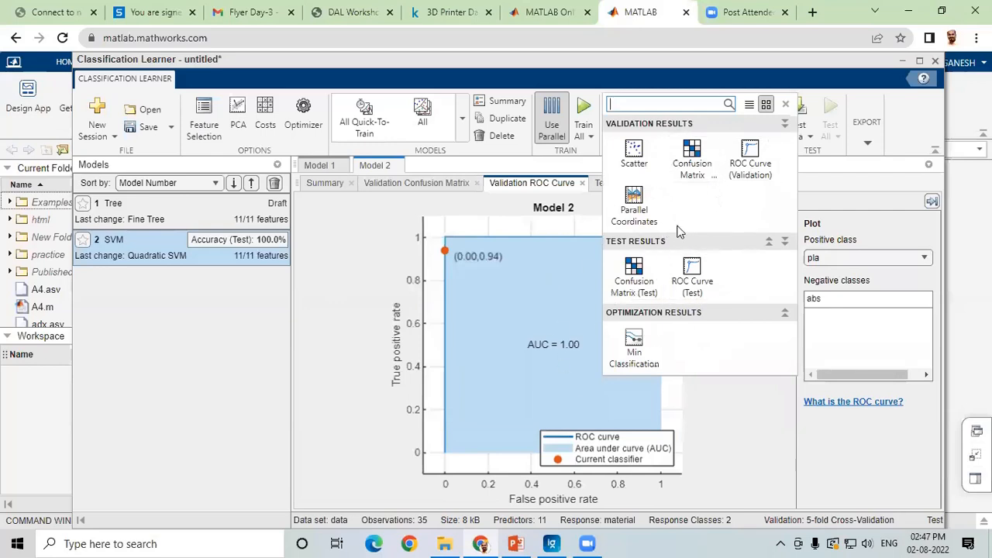
pyautogui.click(635, 210)
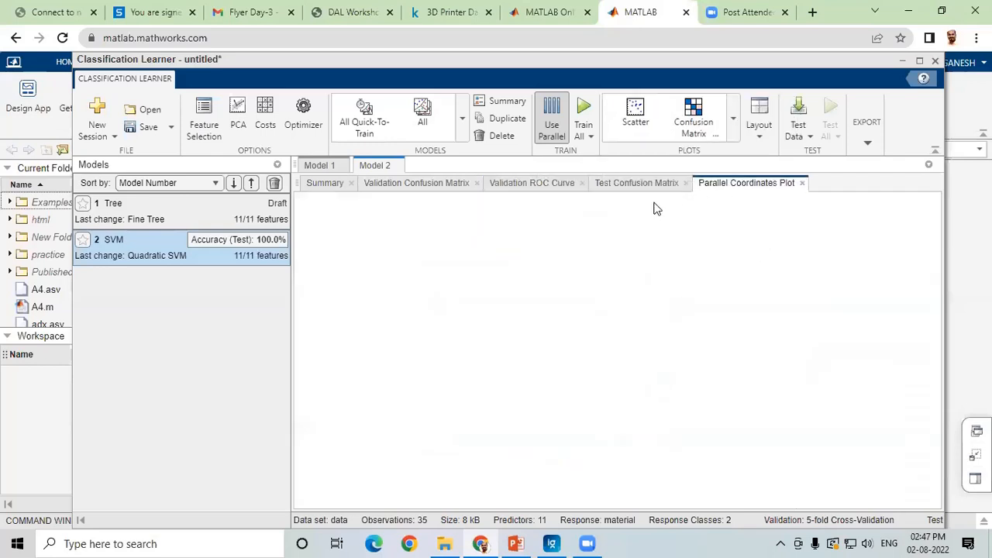
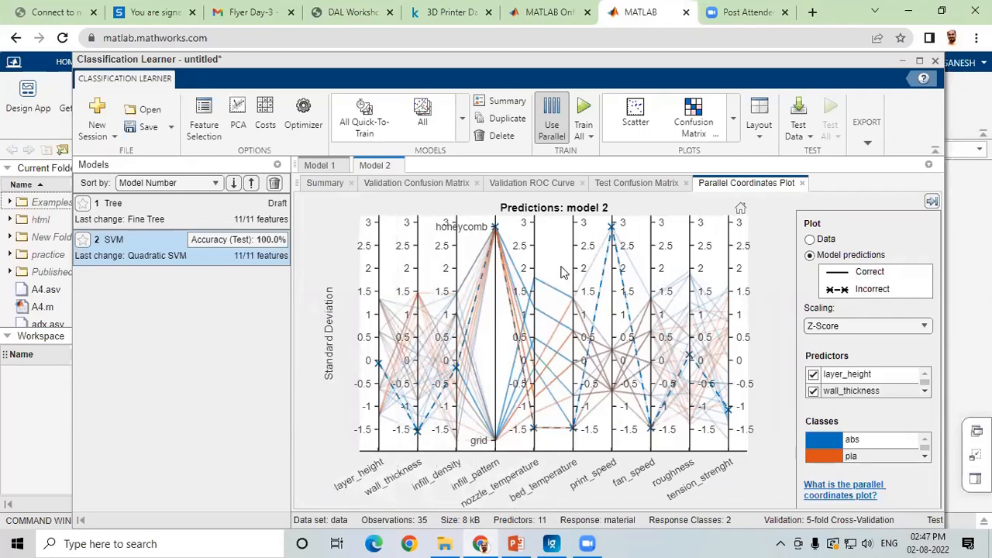
# Compare the Quadratic SVM's test confusion matrix, validation ROC curve and validation confusion matrix, ending on the parallel coordinates plot
pyautogui.click(641, 185)
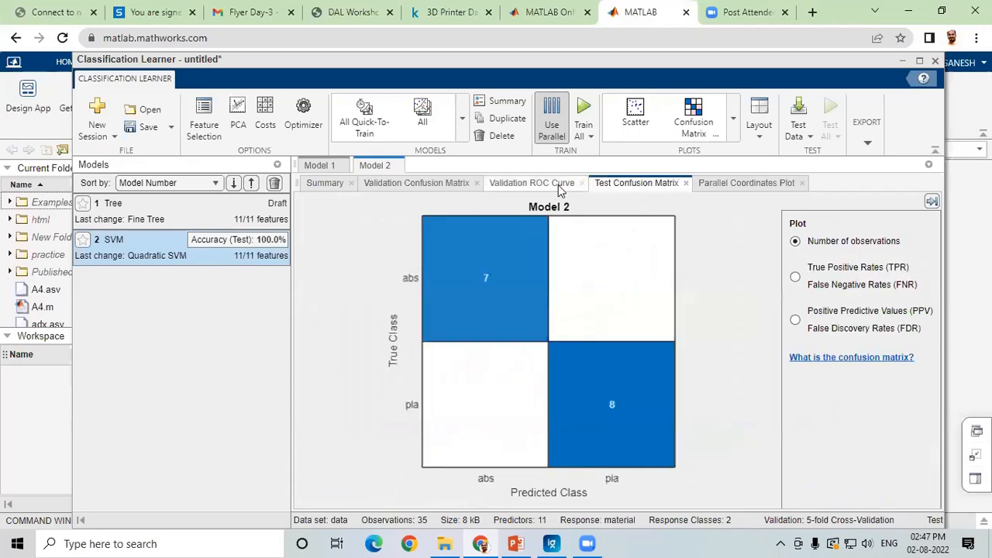
pyautogui.click(533, 183)
pyautogui.click(434, 184)
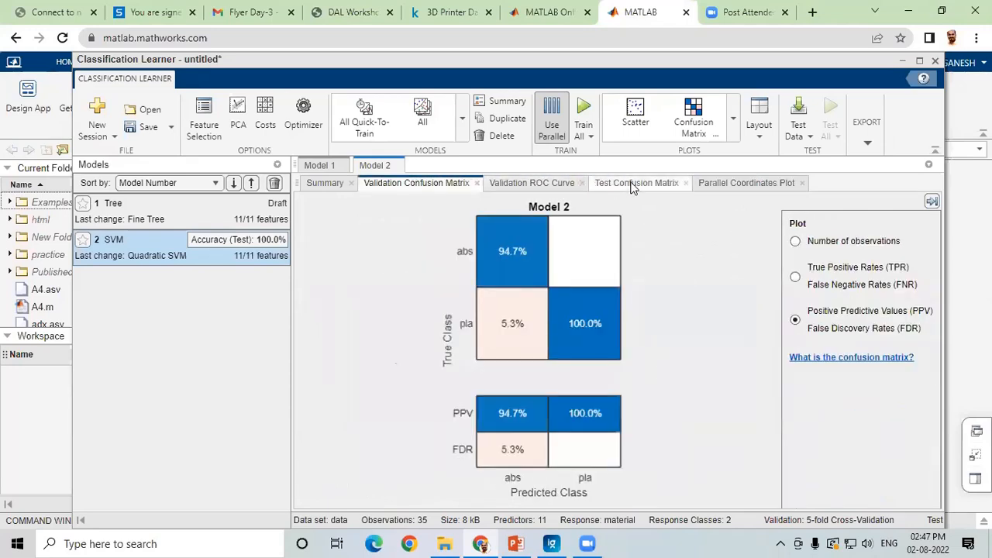
pyautogui.click(634, 185)
pyautogui.click(717, 184)
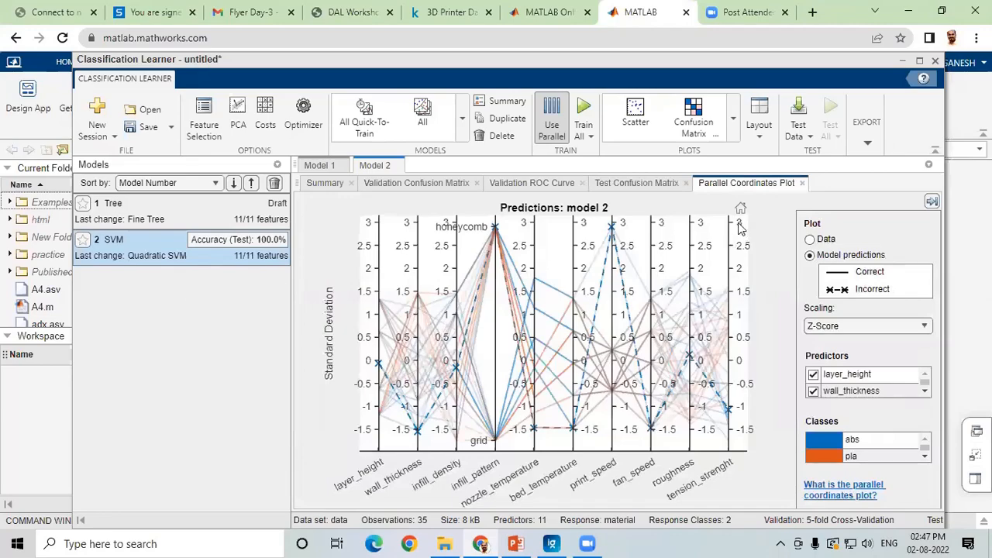
# Switch to the DAL presentation in PowerPoint, show the Deploy and Integrate slide, and return to the Classification Learner
pyautogui.click(517, 544)
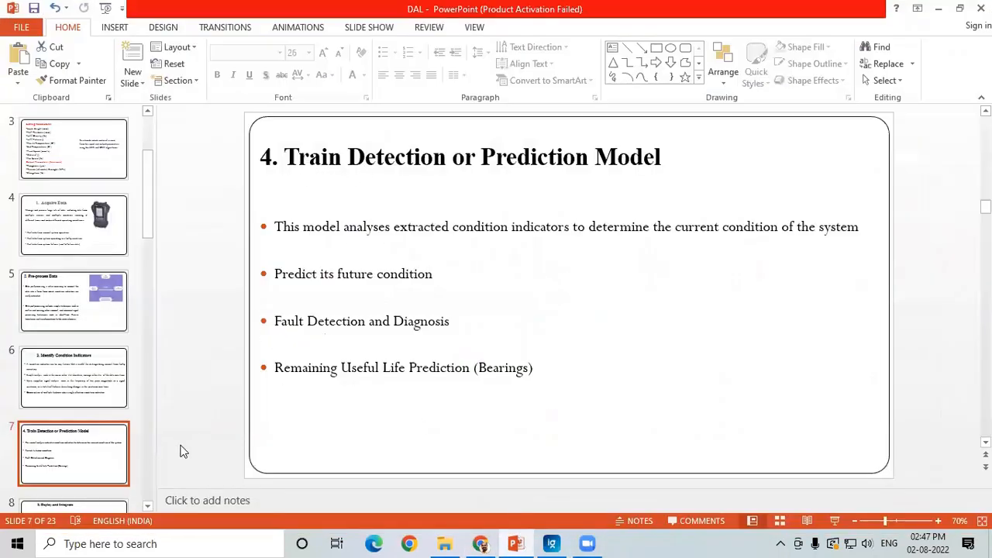
pyautogui.scroll(-1, 111, 412)
pyautogui.click(76, 482)
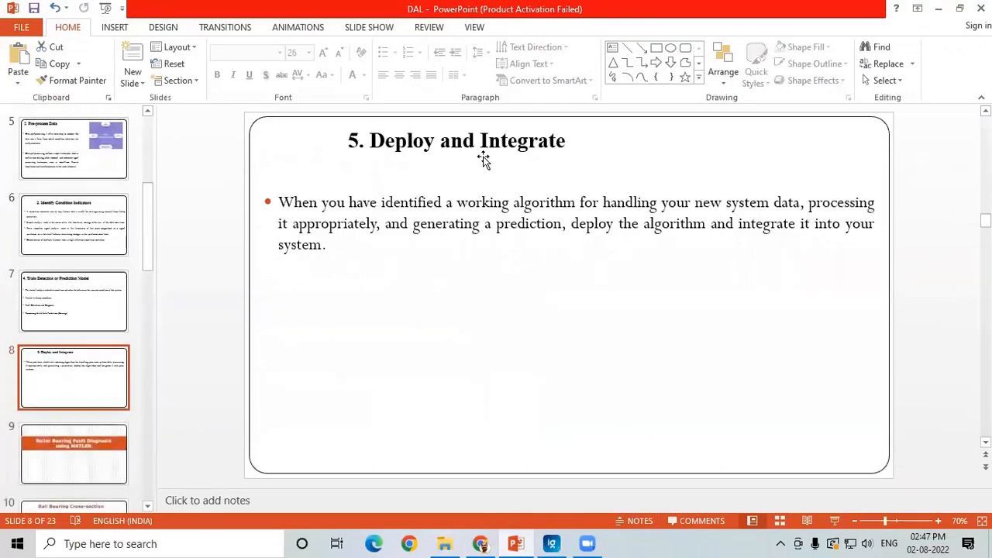
pyautogui.click(934, 8)
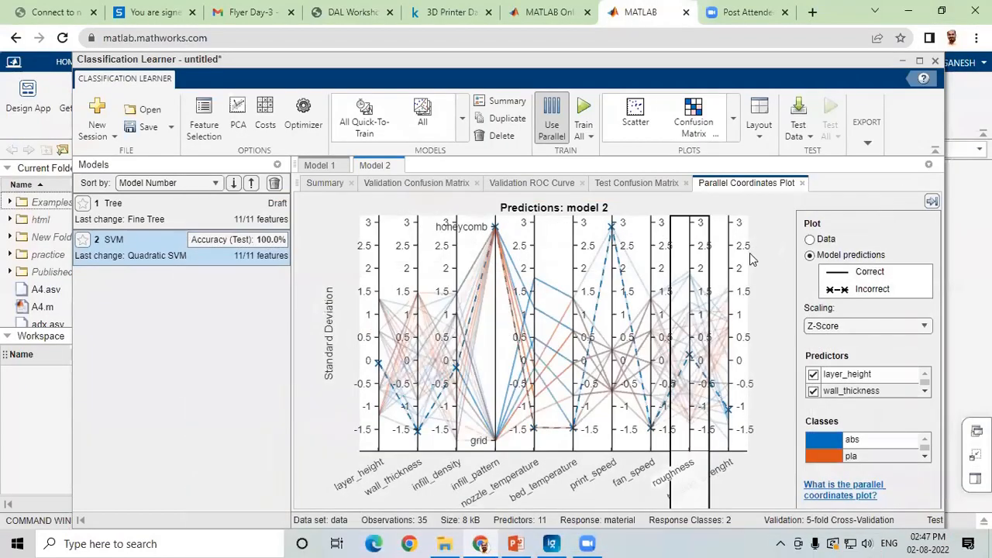
# Export the trained Quadratic SVM to the workspace as the variable trainedModel
pyautogui.click(867, 147)
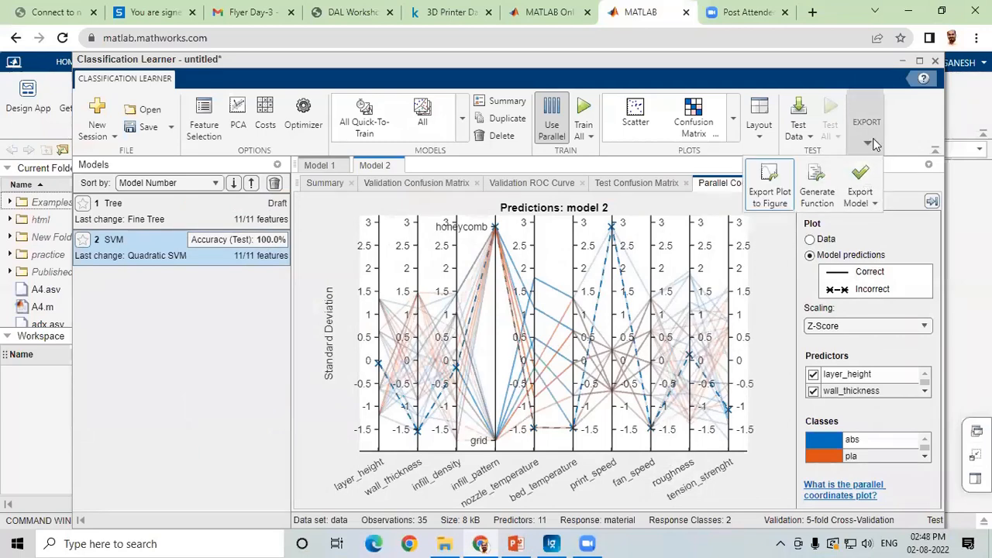
pyautogui.click(859, 184)
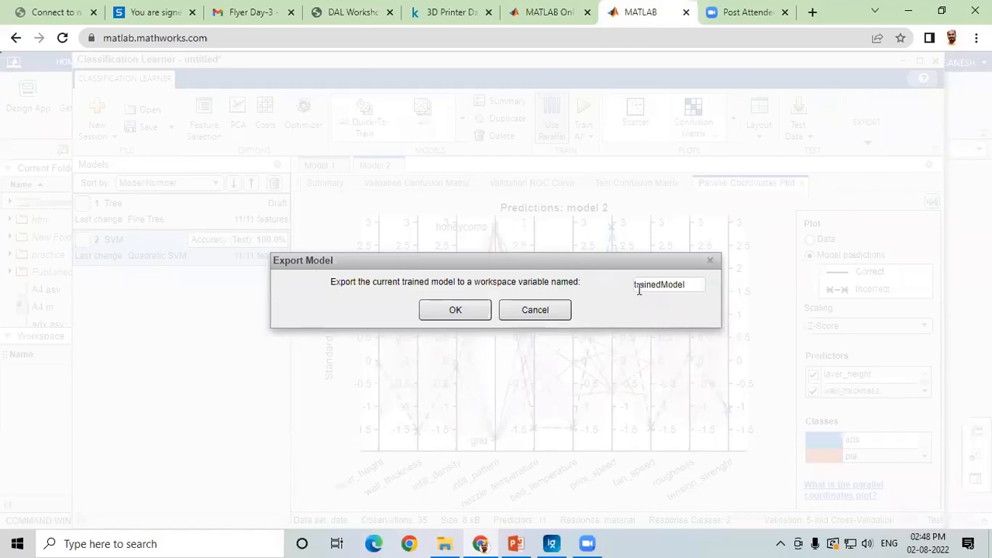
pyautogui.click(448, 312)
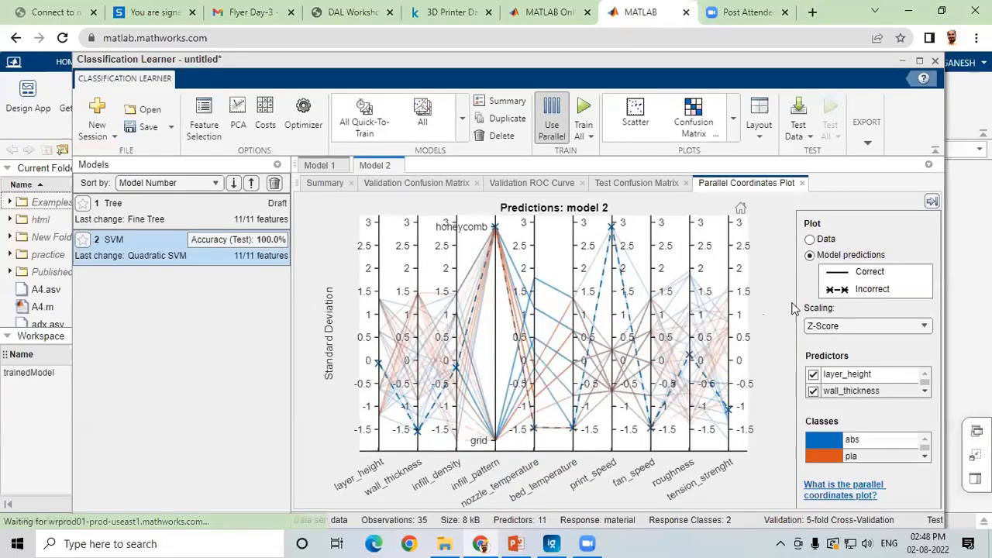
# Minimize the Classification Learner, narrow the Current Folder and Workspace area, and check the export output in the Command Window
pyautogui.click(903, 61)
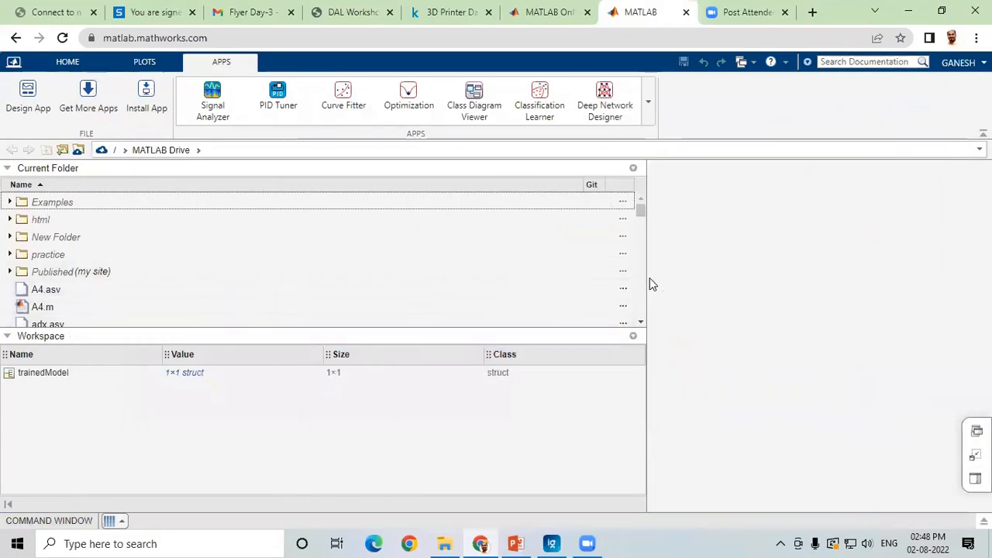
pyautogui.moveTo(644, 275); pyautogui.dragTo(359, 248)
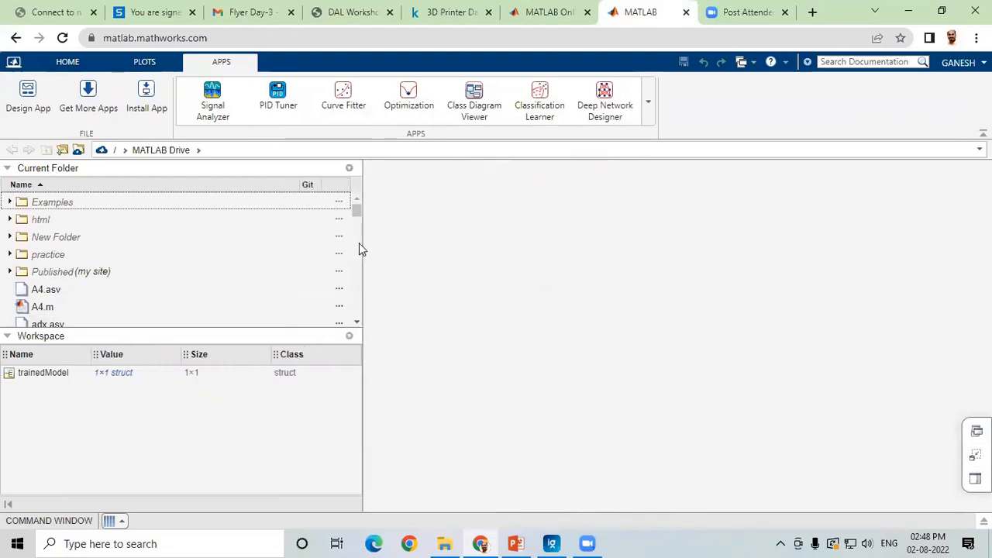
pyautogui.click(40, 521)
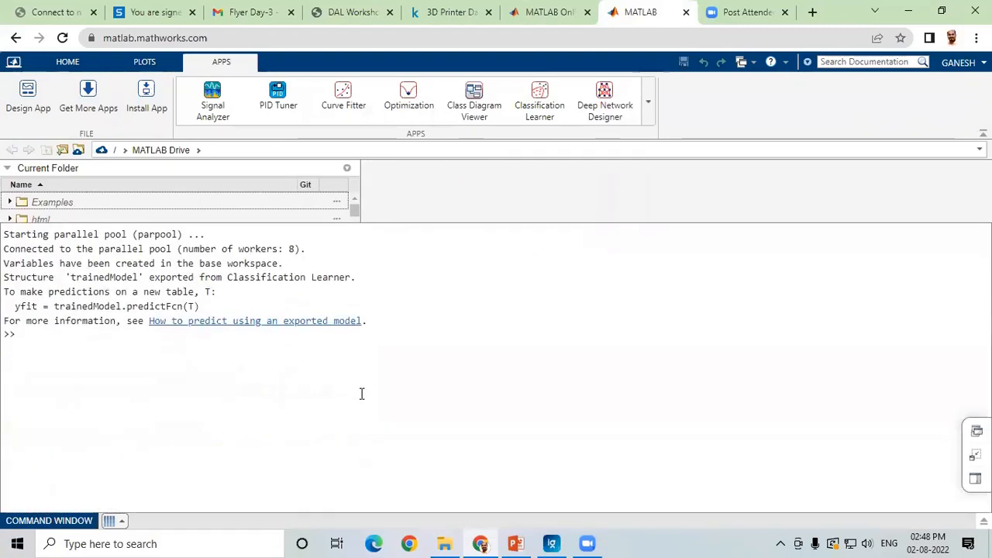
pyautogui.click(438, 178)
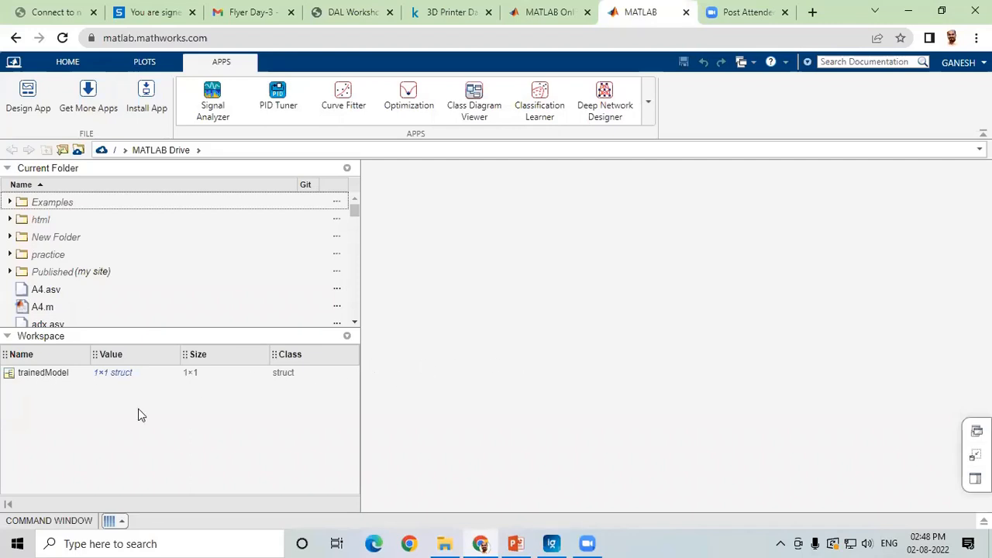
# Move the data and trial_dataset files up on the desktop and open trial_dataset in a maximized Excel window
pyautogui.click(909, 15)
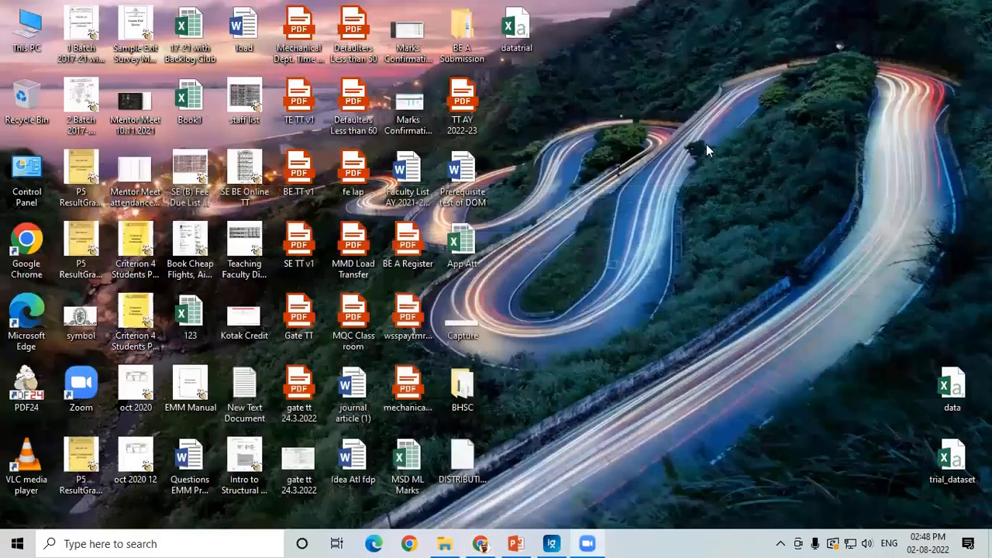
pyautogui.moveTo(952, 378); pyautogui.dragTo(915, 91)
pyautogui.moveTo(954, 458); pyautogui.dragTo(773, 159)
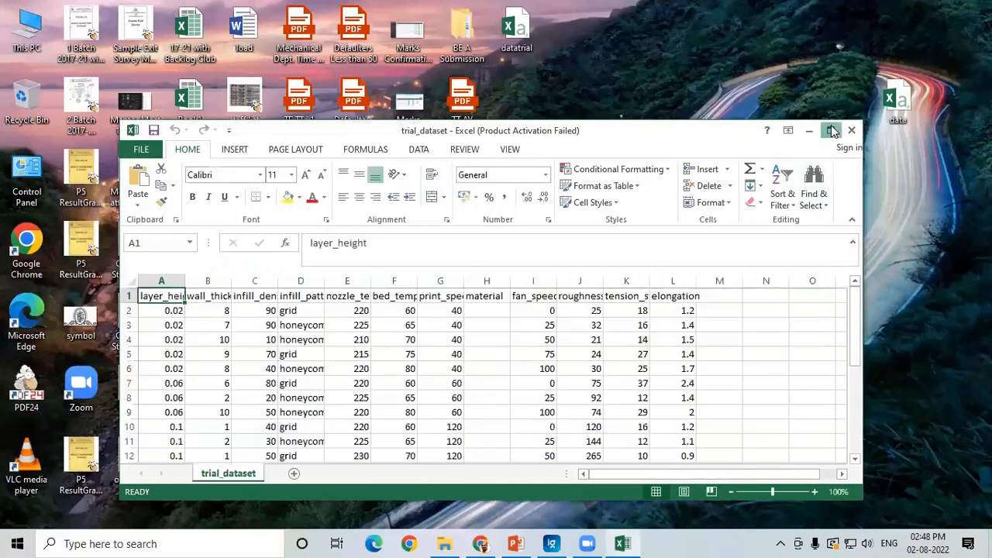
pyautogui.click(830, 130)
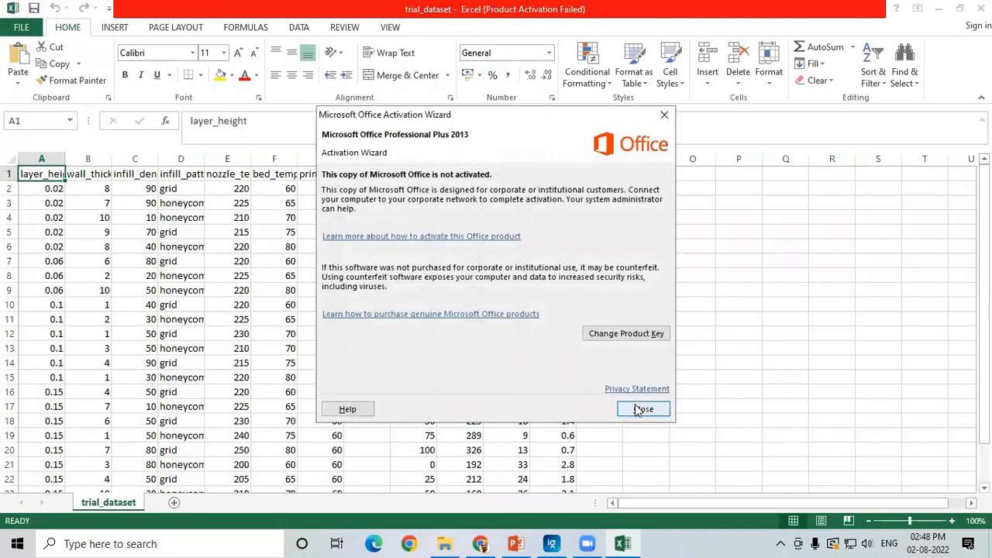
pyautogui.click(641, 408)
# Look through all rows and columns of the trial_dataset sheet
pyautogui.scroll(-5, 31, 318)
pyautogui.scroll(4, 48, 310)
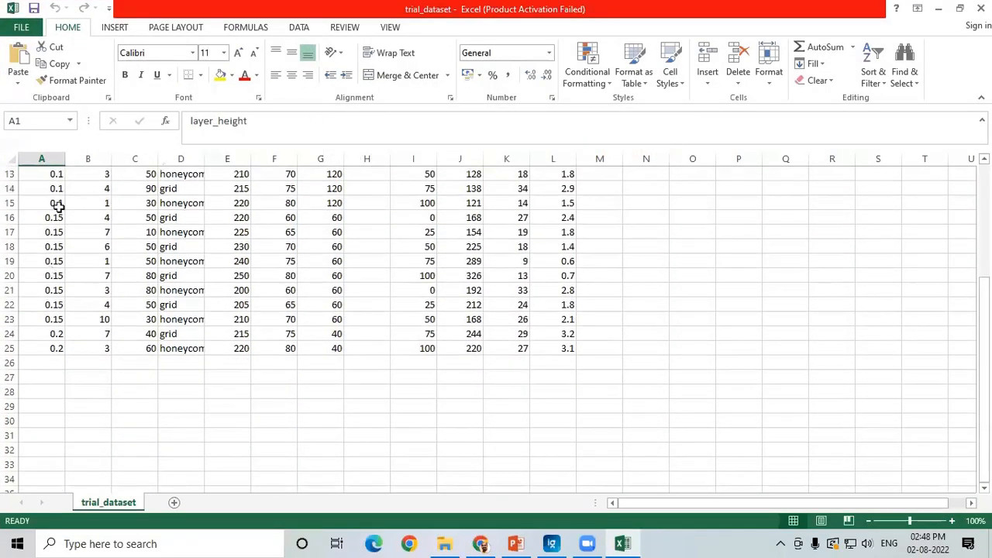
pyautogui.scroll(1, 79, 268)
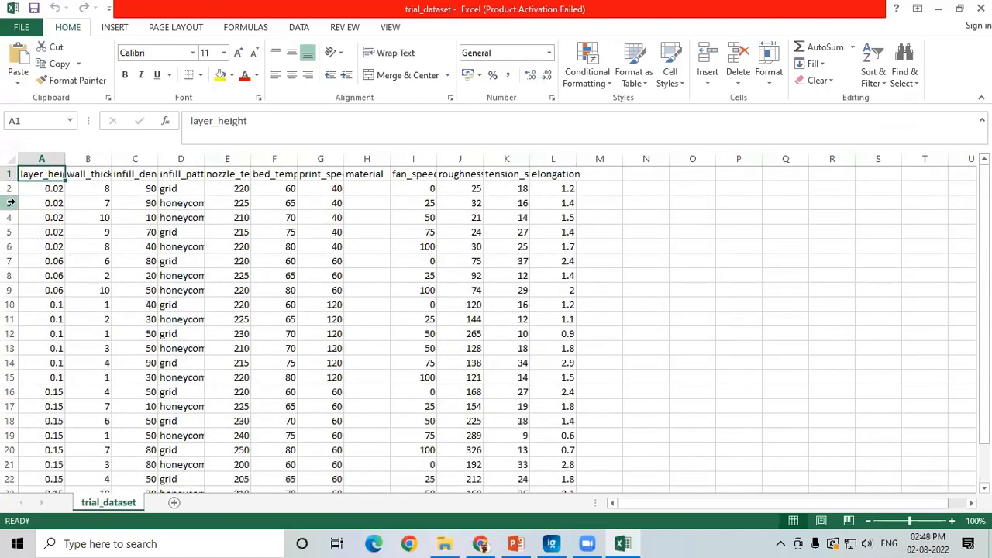
pyautogui.scroll(-2, 24, 241)
pyautogui.scroll(-1, 46, 310)
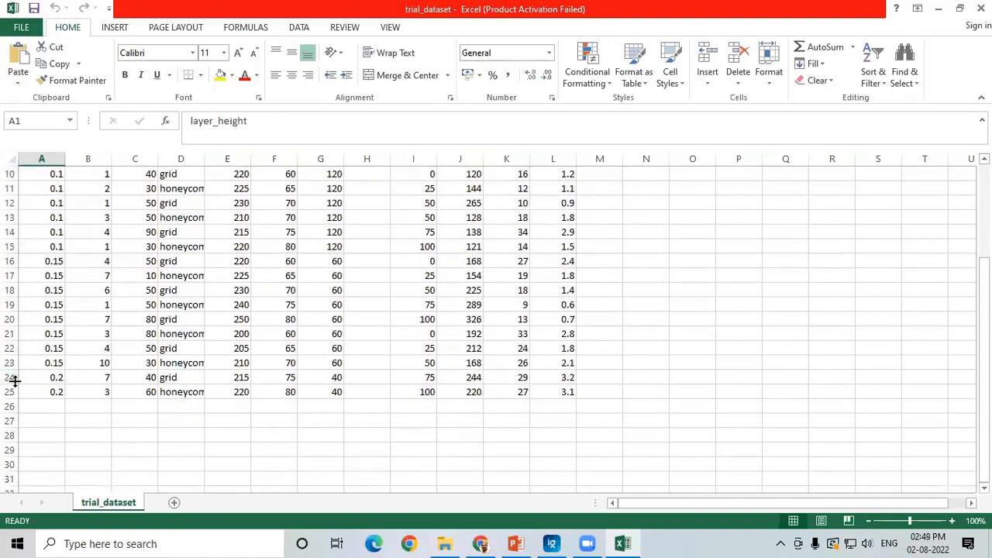
pyautogui.scroll(3, 39, 326)
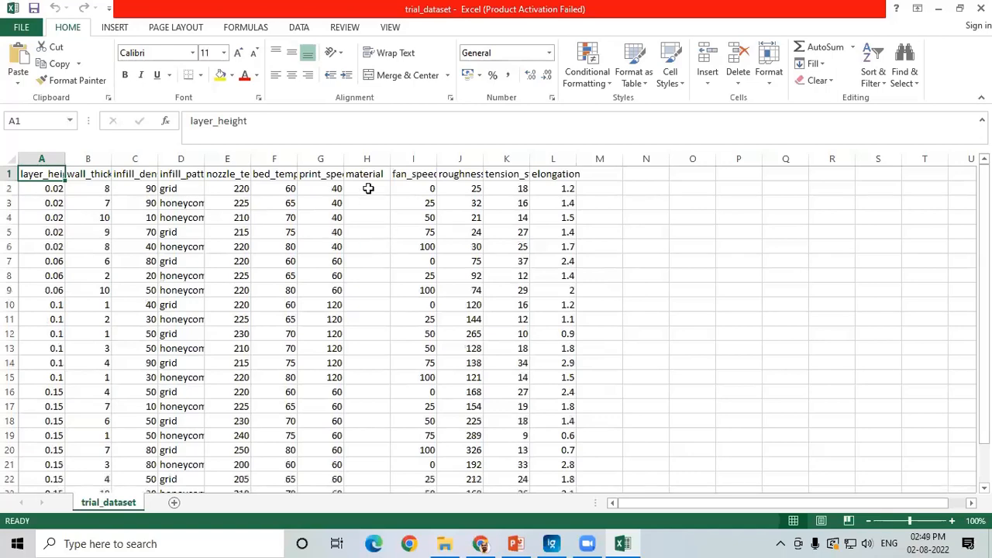
# Examine the material column cells alongside the other printing parameters in the trial_dataset sheet
pyautogui.moveTo(368, 186); pyautogui.dragTo(366, 441)
pyautogui.scroll(2, 288, 336)
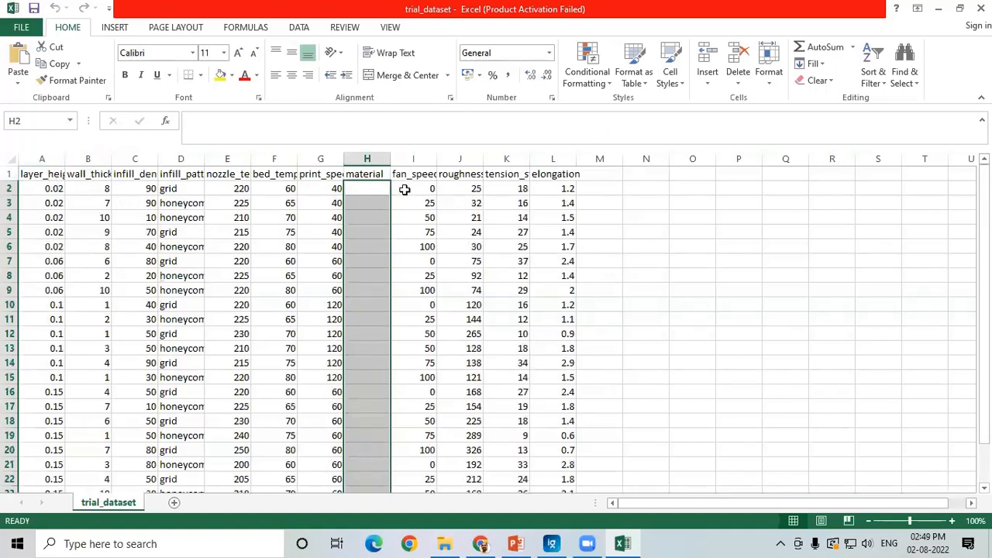
pyautogui.click(368, 204)
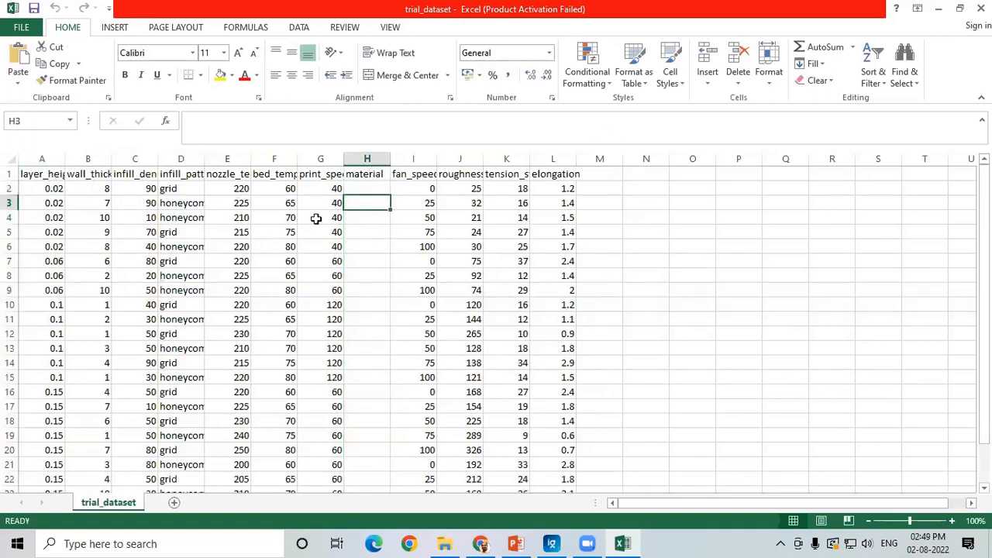
pyautogui.click(365, 188)
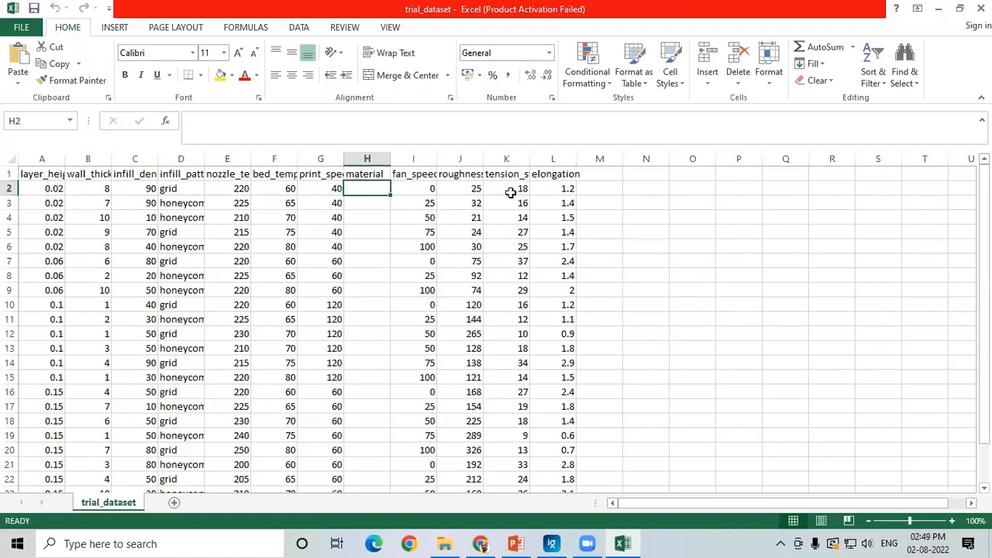
pyautogui.click(374, 245)
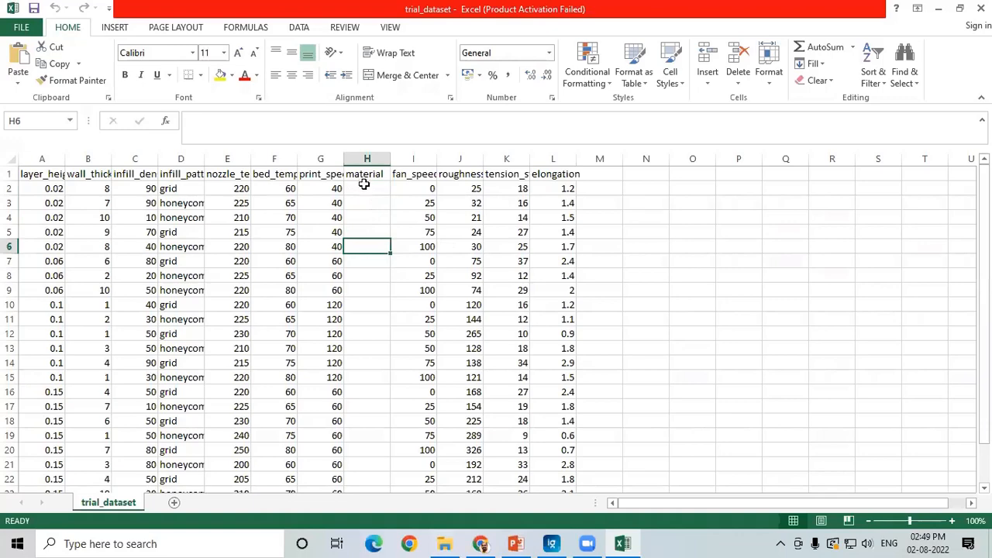
pyautogui.moveTo(363, 184); pyautogui.dragTo(370, 436)
pyautogui.scroll(2, 372, 365)
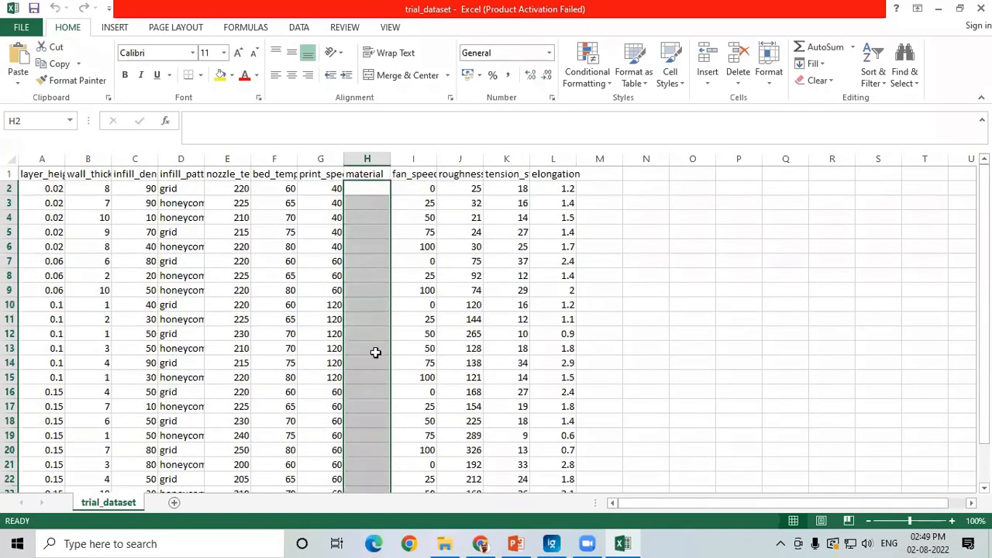
pyautogui.click(366, 243)
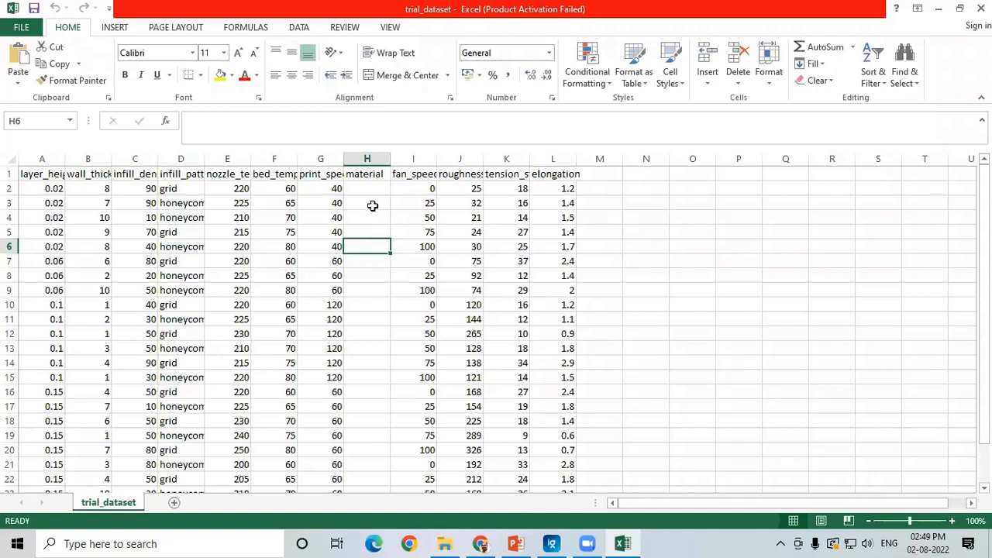
pyautogui.scroll(-2, 368, 268)
pyautogui.scroll(2, 368, 276)
# Close the trial_dataset workbook and place its desktop file directly below the data file
pyautogui.click(980, 9)
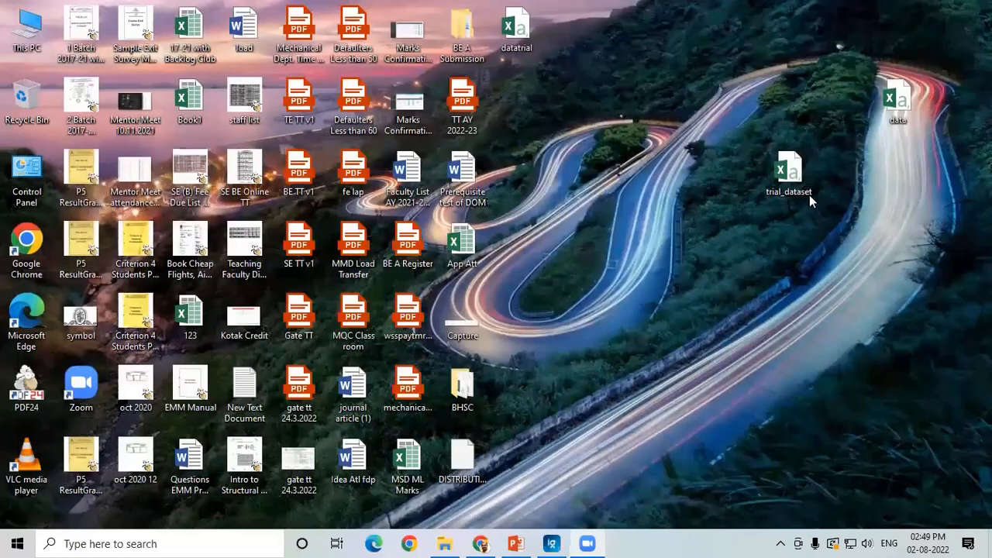
pyautogui.moveTo(816, 186); pyautogui.dragTo(892, 208)
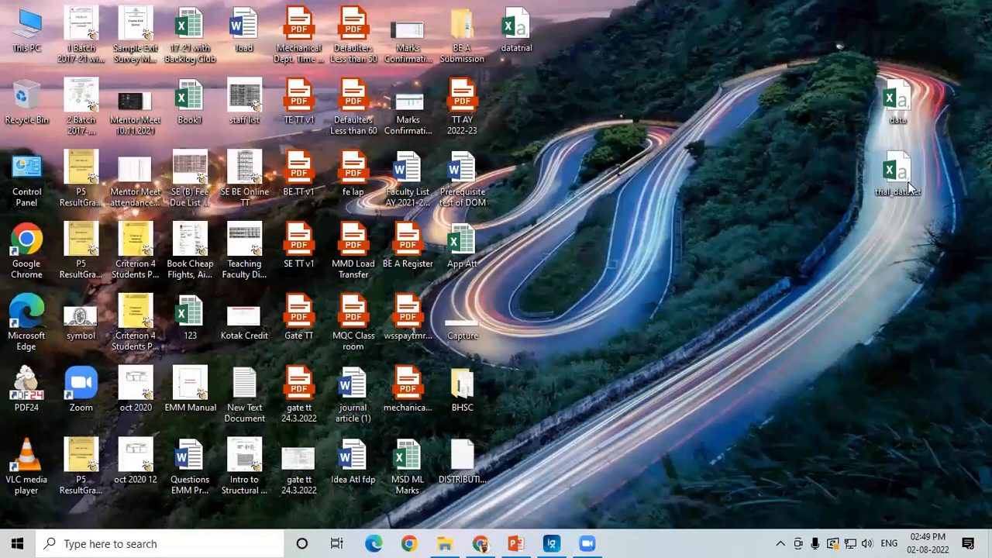
# Switch to MATLAB Online and upload the datatrial file from the desktop to MATLAB Drive
pyautogui.click(488, 542)
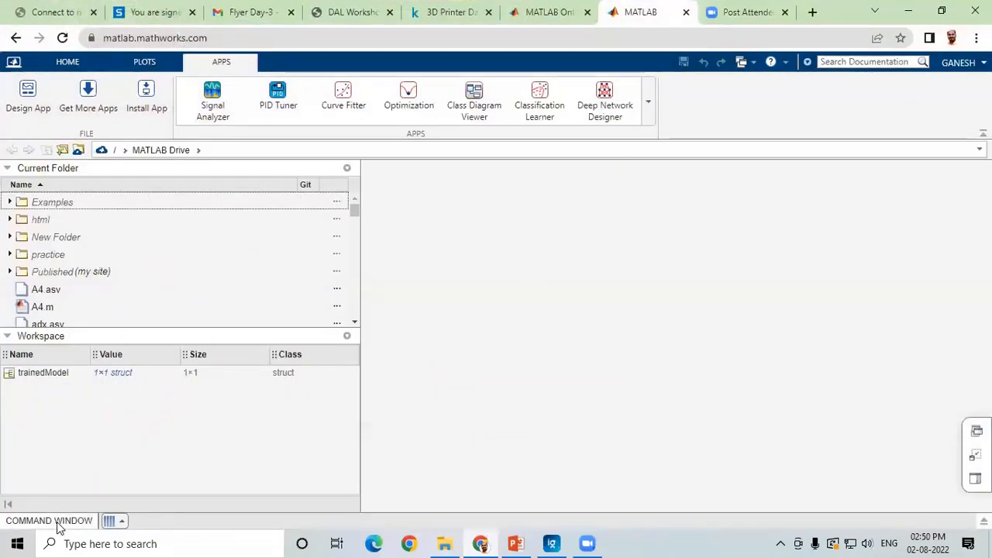
pyautogui.click(77, 64)
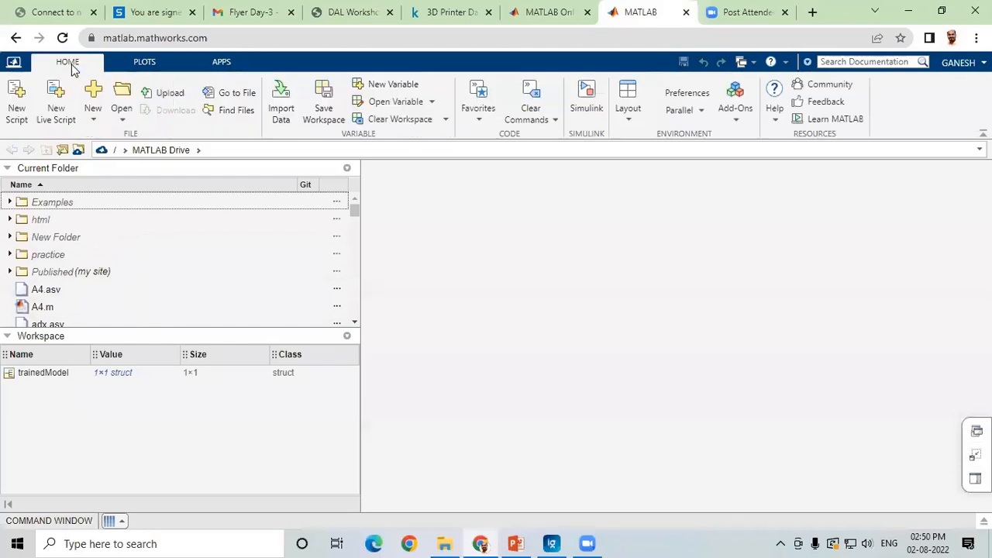
pyautogui.click(171, 96)
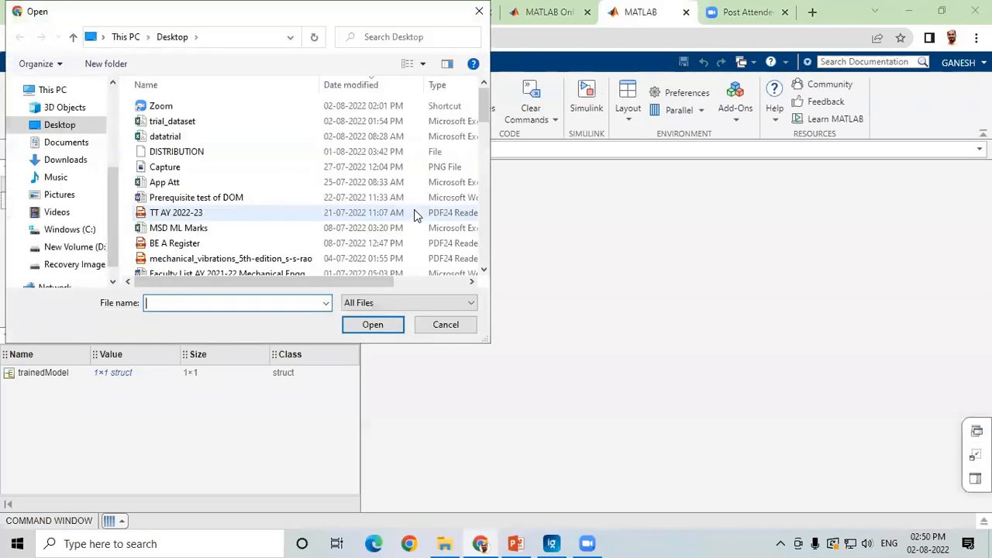
pyautogui.click(198, 141)
pyautogui.click(371, 324)
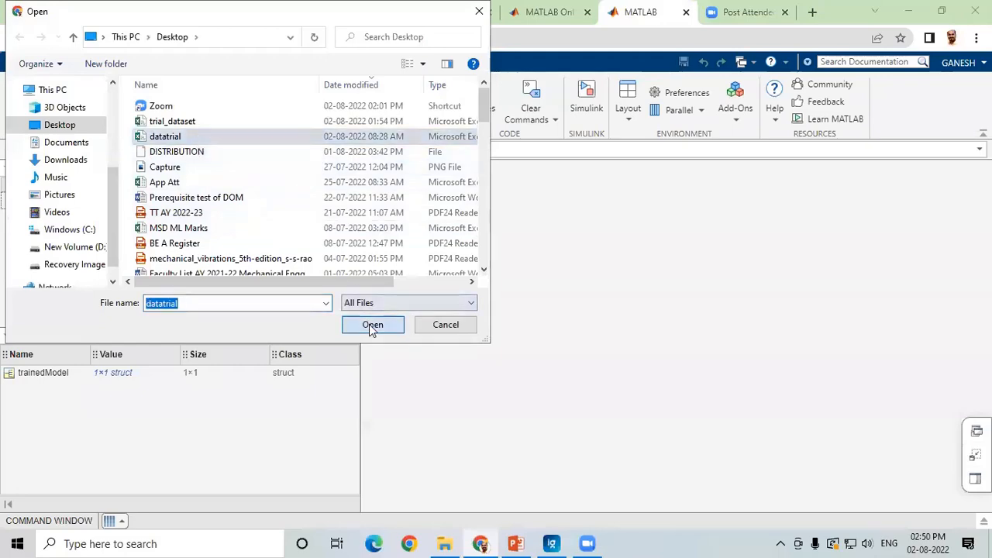
pyautogui.click(535, 335)
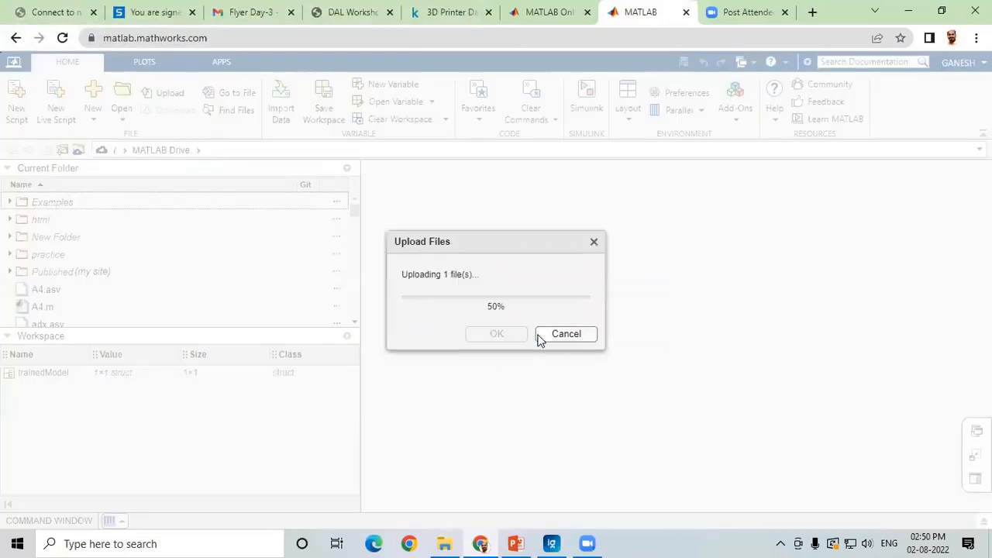
pyautogui.click(494, 335)
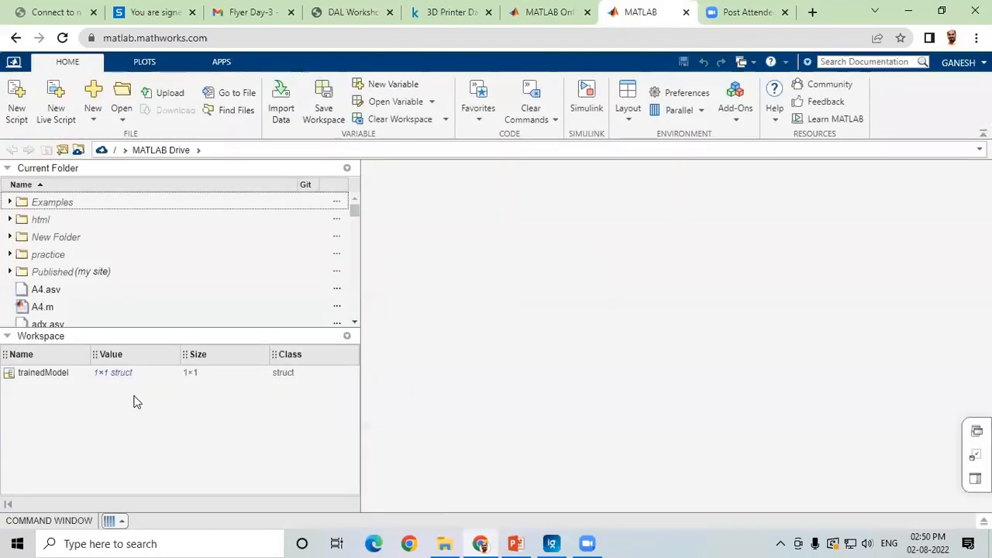
pyautogui.click(280, 101)
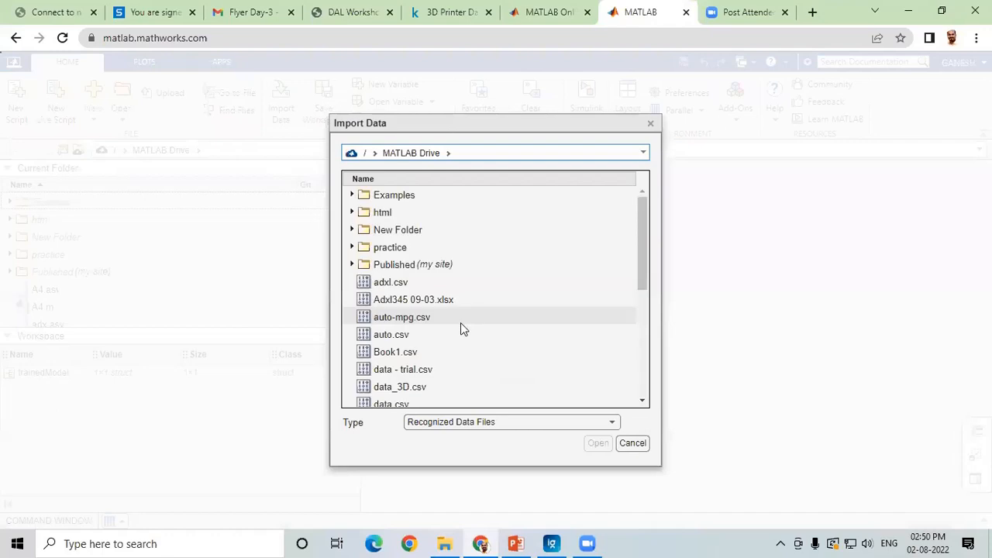
pyautogui.scroll(-2, 461, 326)
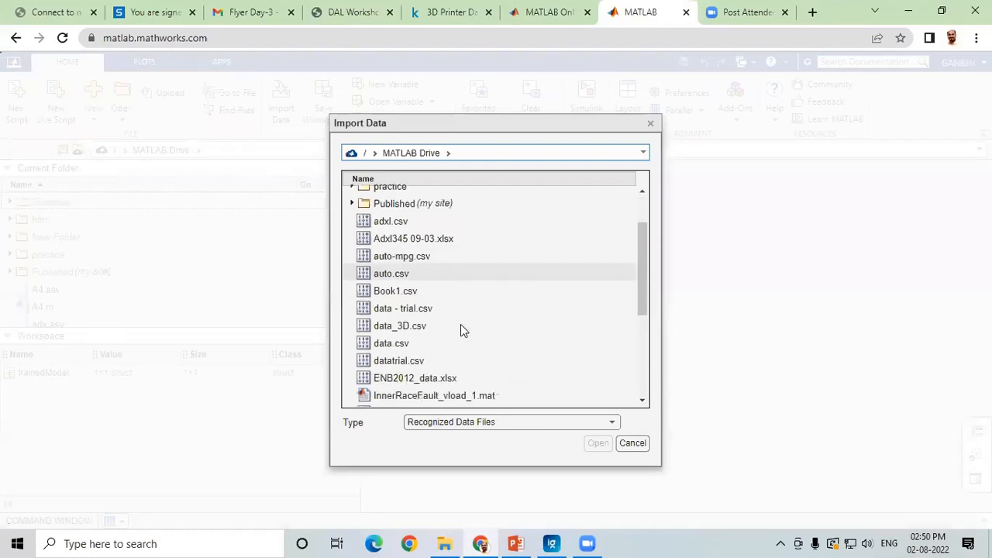
pyautogui.click(380, 354)
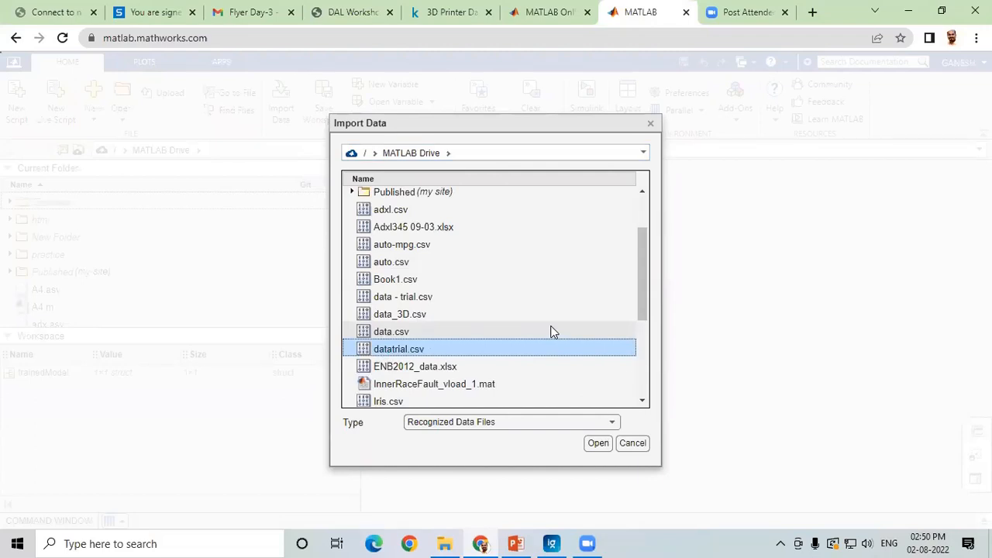
pyautogui.scroll(2, 552, 331)
pyautogui.scroll(-2, 551, 333)
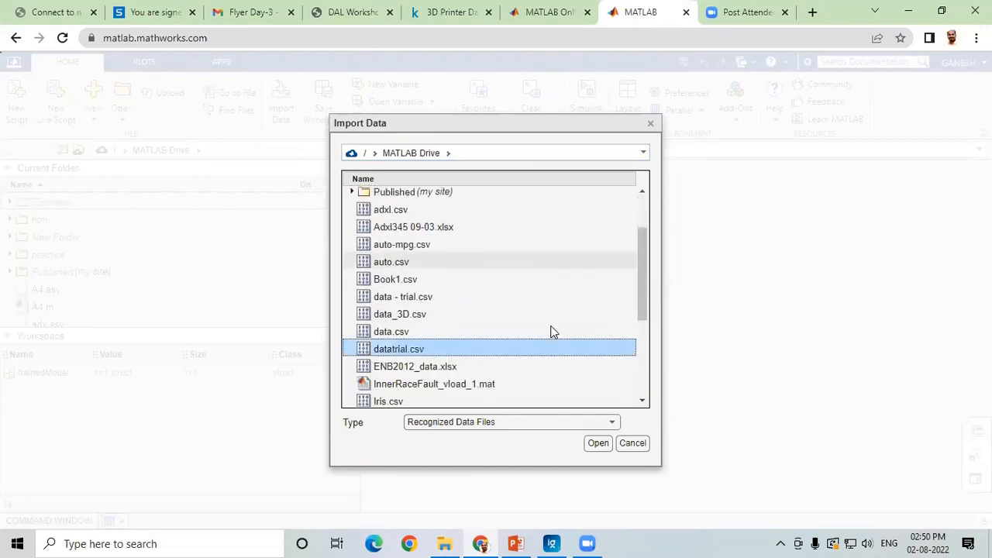
pyautogui.click(597, 443)
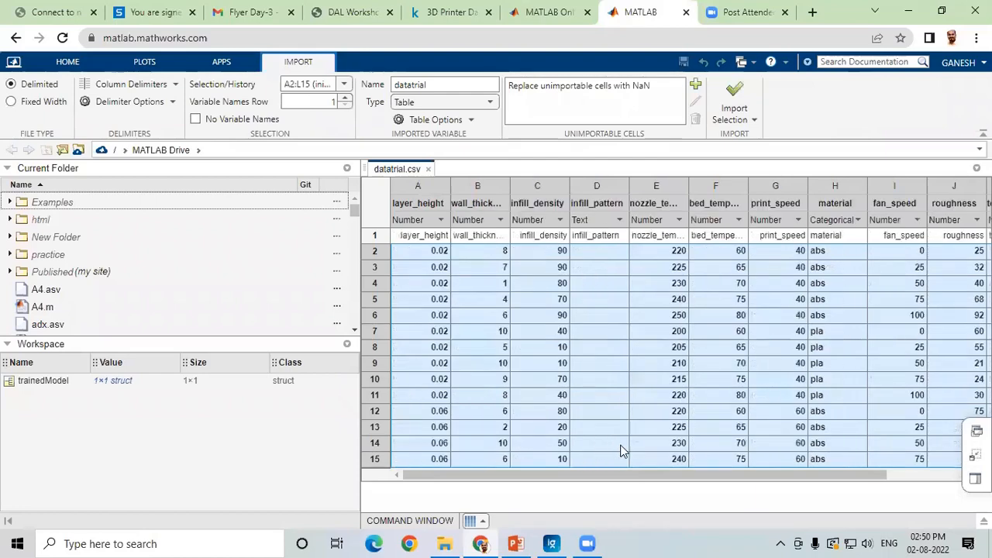
pyautogui.click(428, 169)
pyautogui.click(499, 334)
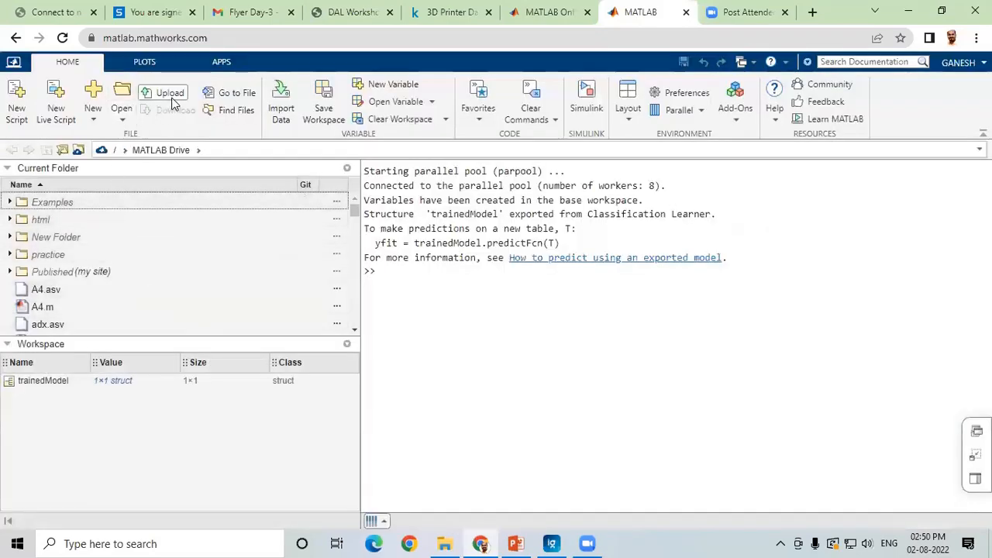
# Upload the trial_dataset file from the desktop to MATLAB Drive
pyautogui.click(171, 99)
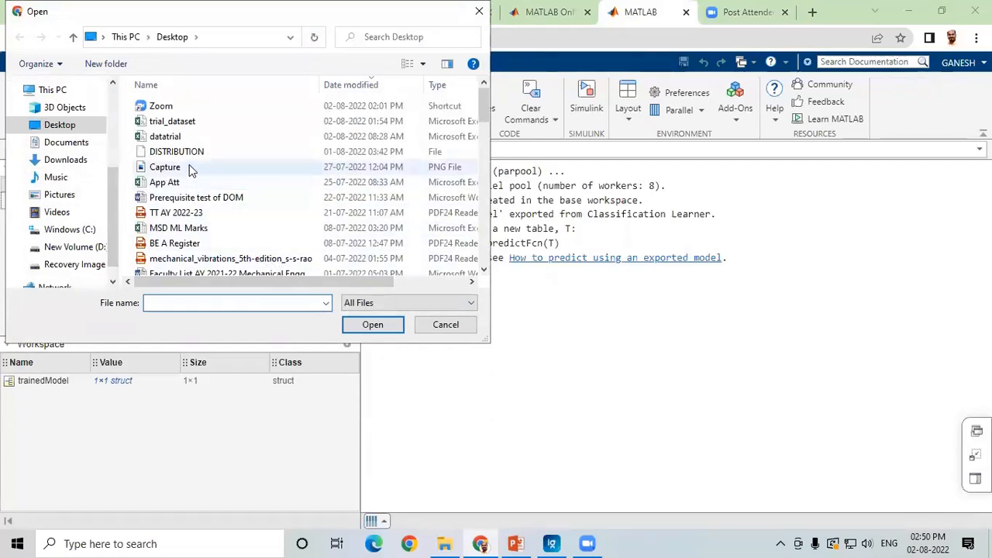
pyautogui.click(216, 124)
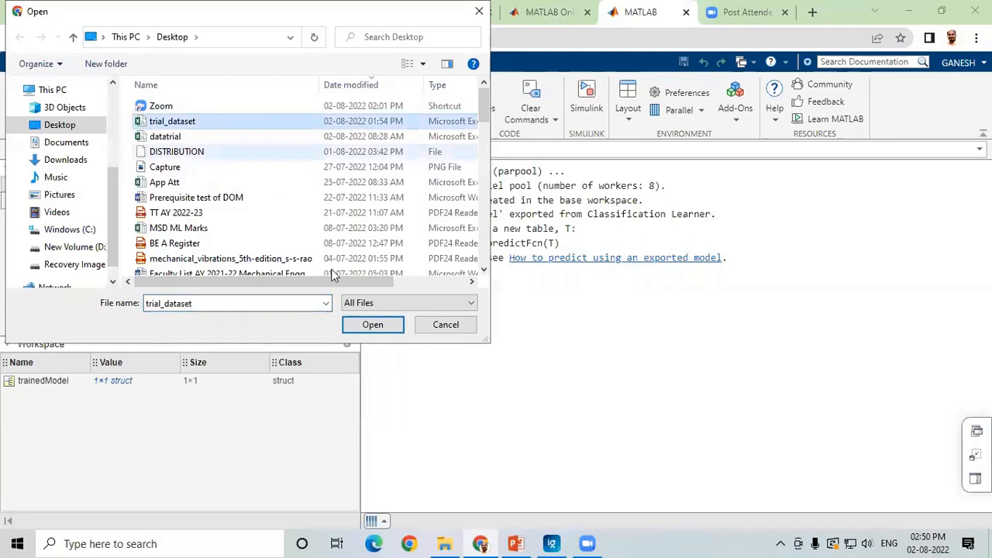
pyautogui.click(367, 324)
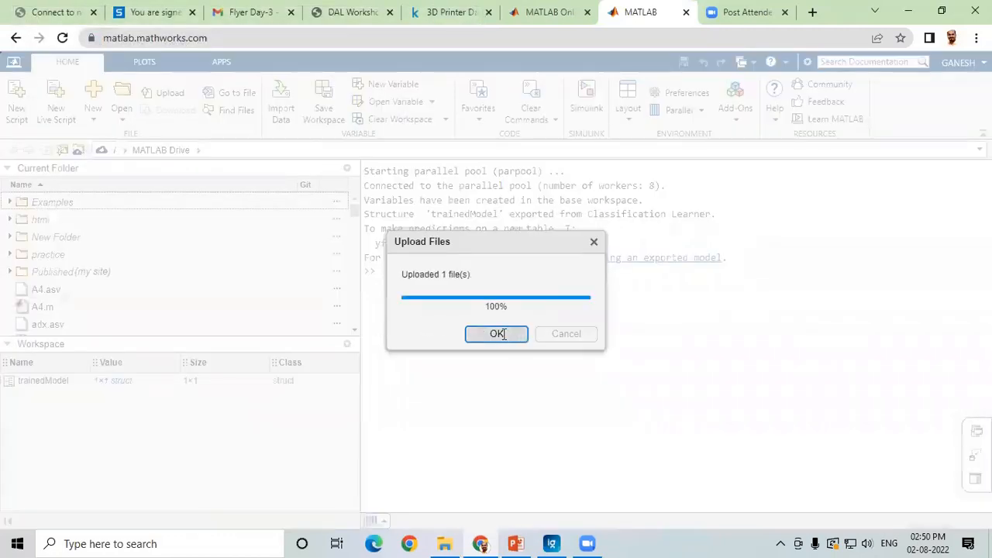
pyautogui.click(496, 334)
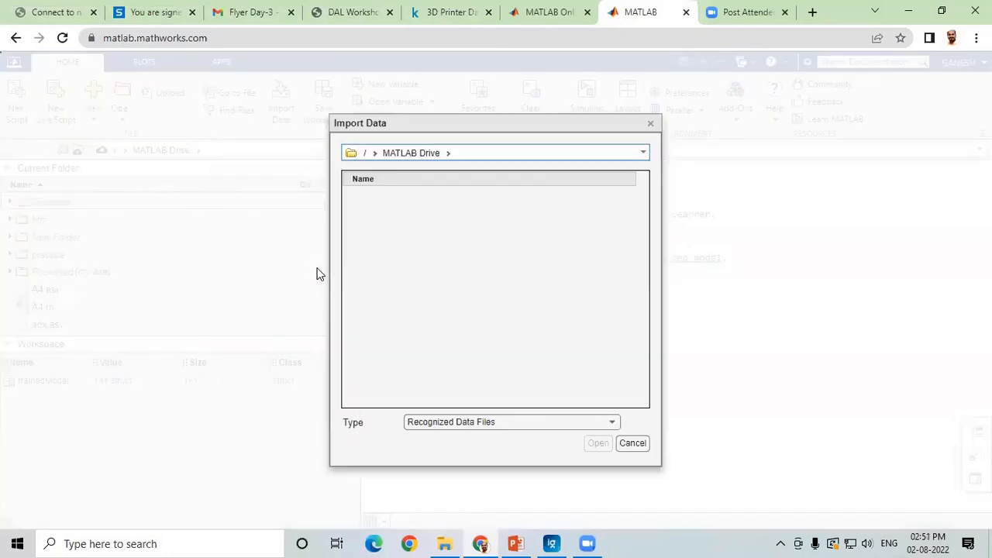
# Import all rows and columns of trial_dataset.csv from MATLAB Drive into the workspace as a table named trial_dataset
pyautogui.scroll(-8, 467, 298)
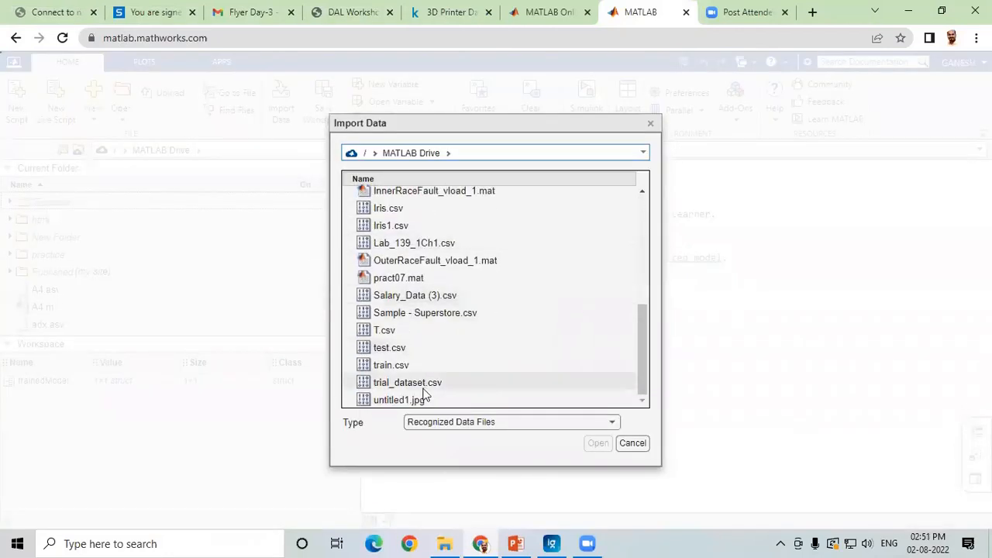
pyautogui.click(447, 382)
pyautogui.click(598, 443)
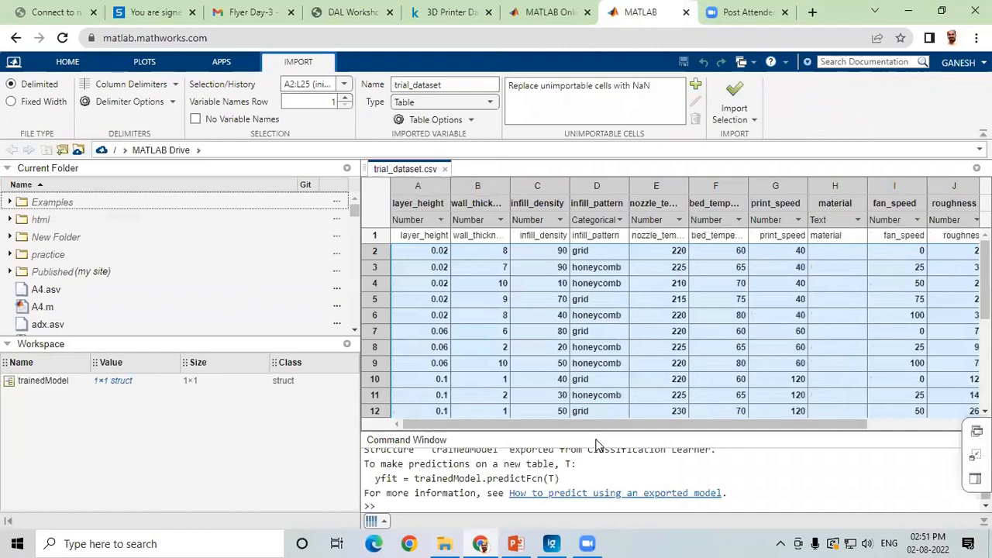
pyautogui.moveTo(797, 426); pyautogui.dragTo(866, 432)
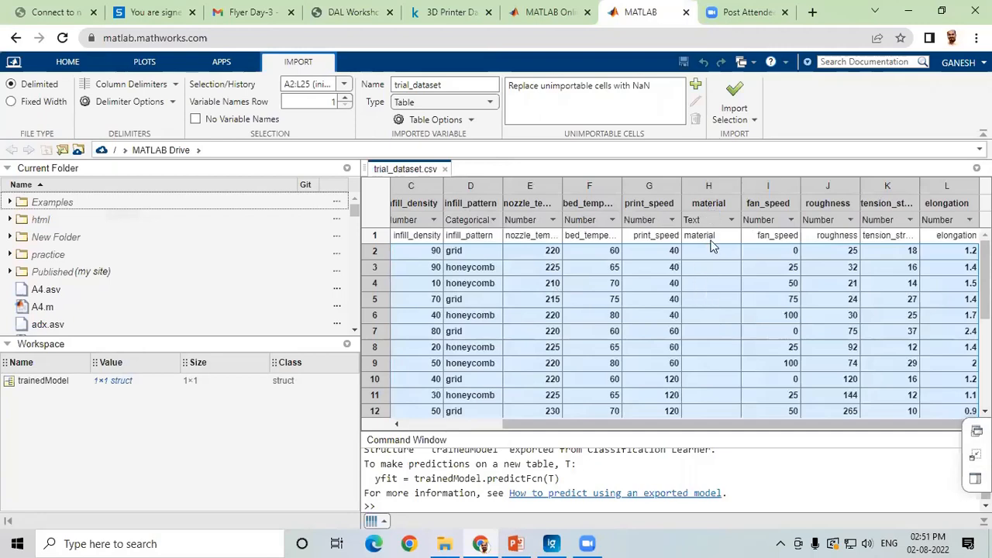
pyautogui.scroll(-4, 707, 314)
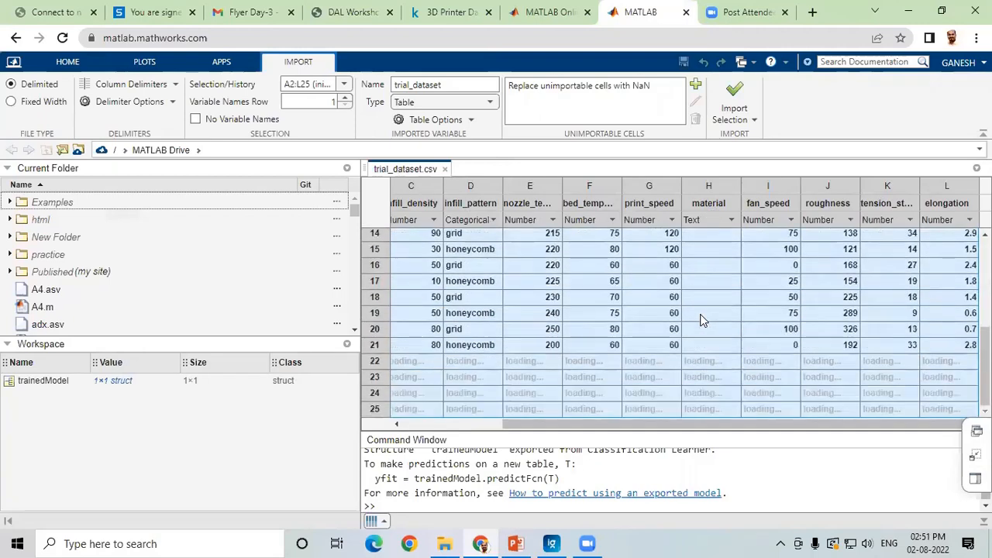
pyautogui.scroll(4, 512, 364)
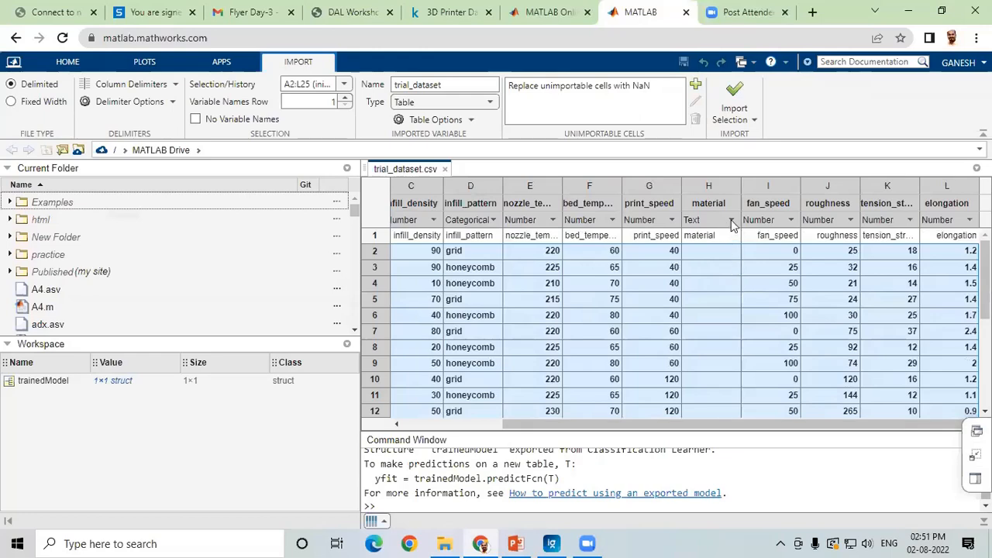
pyautogui.click(737, 94)
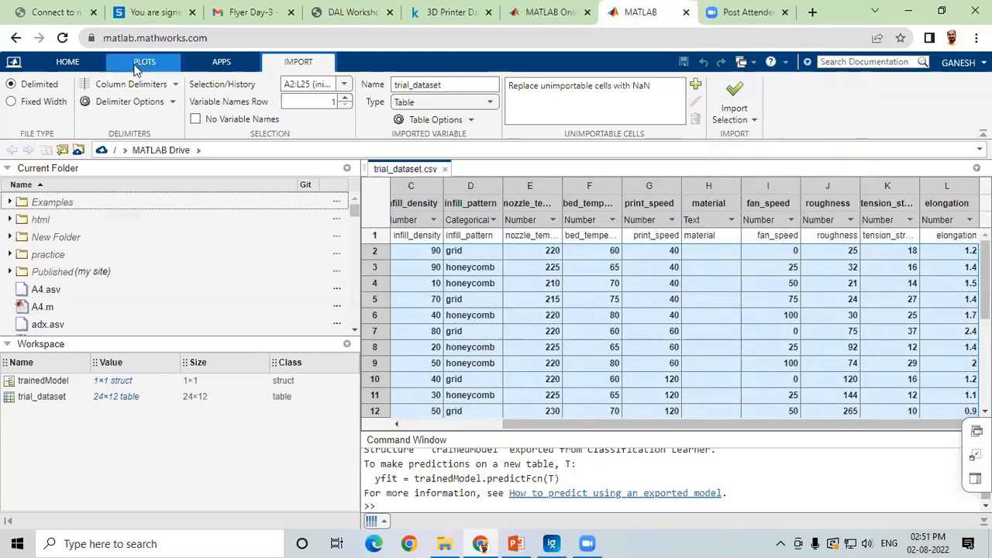
# Enlarge the Command Window and list the workspace variables with the whos command
pyautogui.click(65, 65)
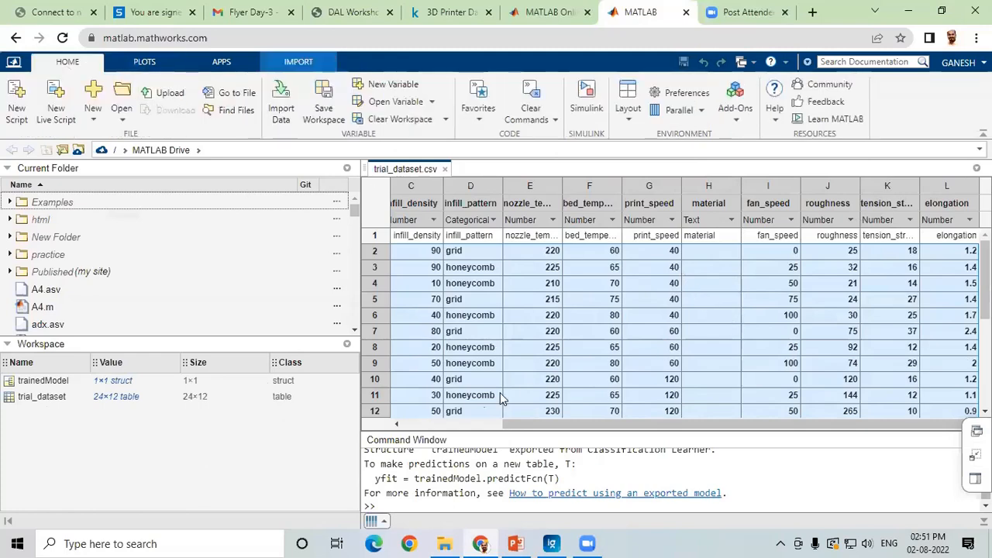
pyautogui.scroll(-4, 490, 390)
pyautogui.moveTo(826, 432); pyautogui.dragTo(812, 302)
pyautogui.click(403, 441)
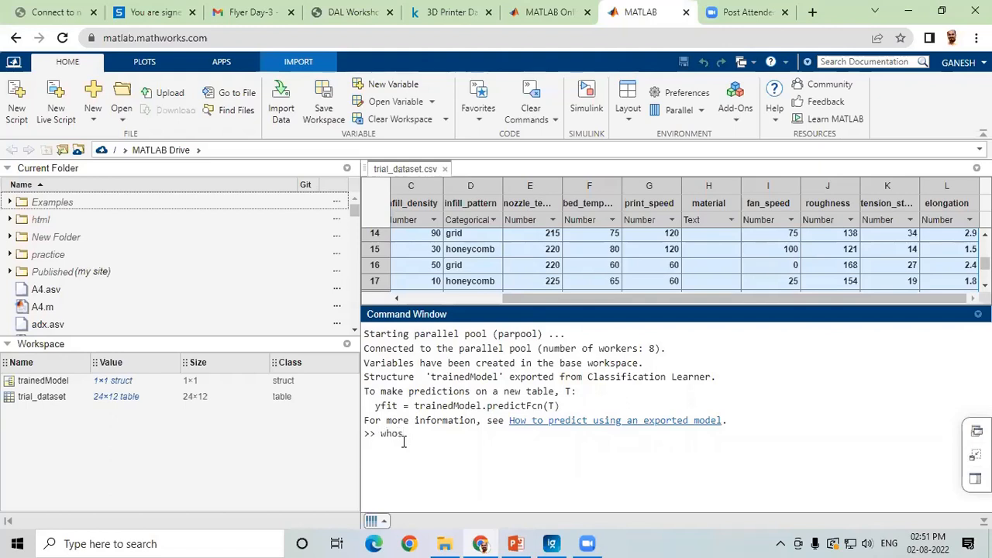
pyautogui.press('Return')
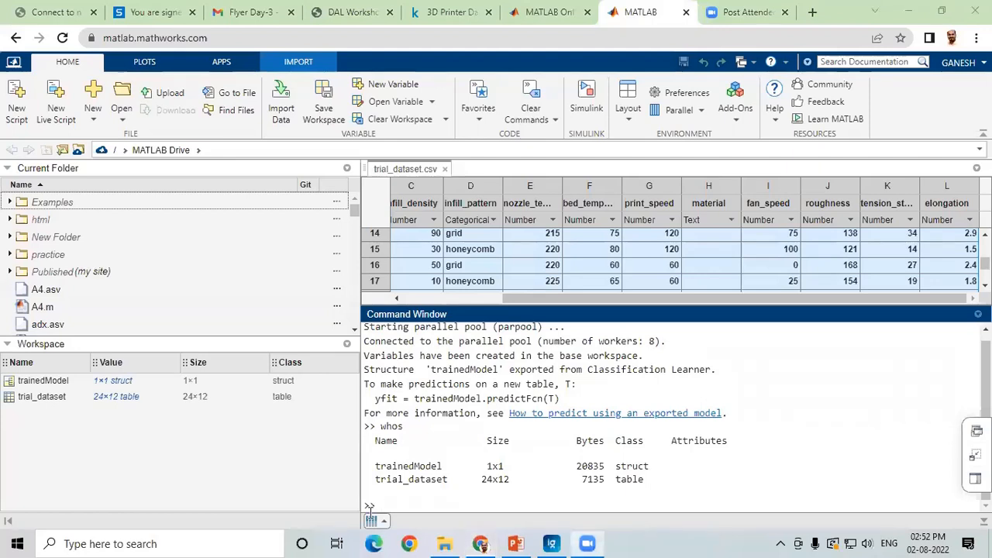
# Read trial_dataset.csv from MATLAB Drive into a table variable A with the readtable command
pyautogui.moveTo(373, 520)
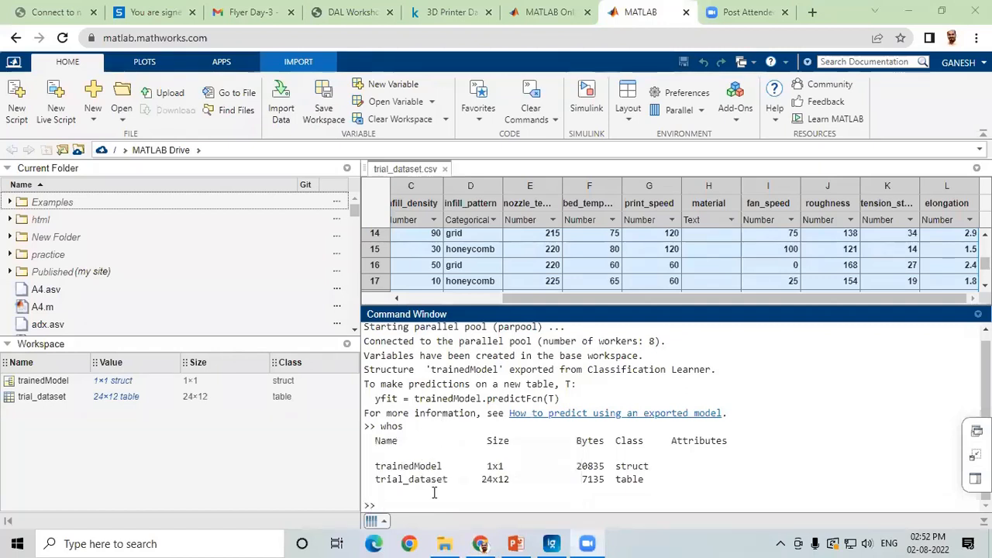
pyautogui.click(394, 504)
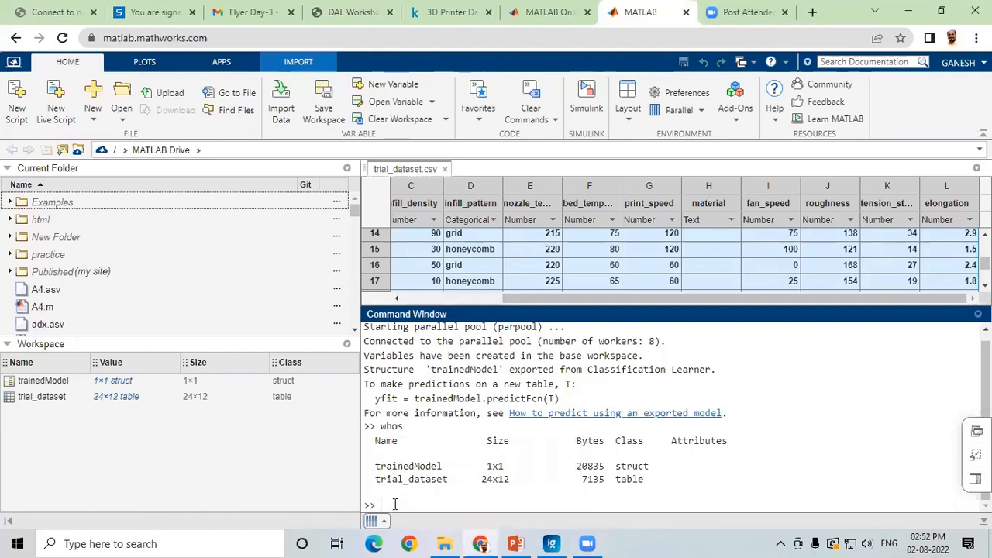
pyautogui.write('A')
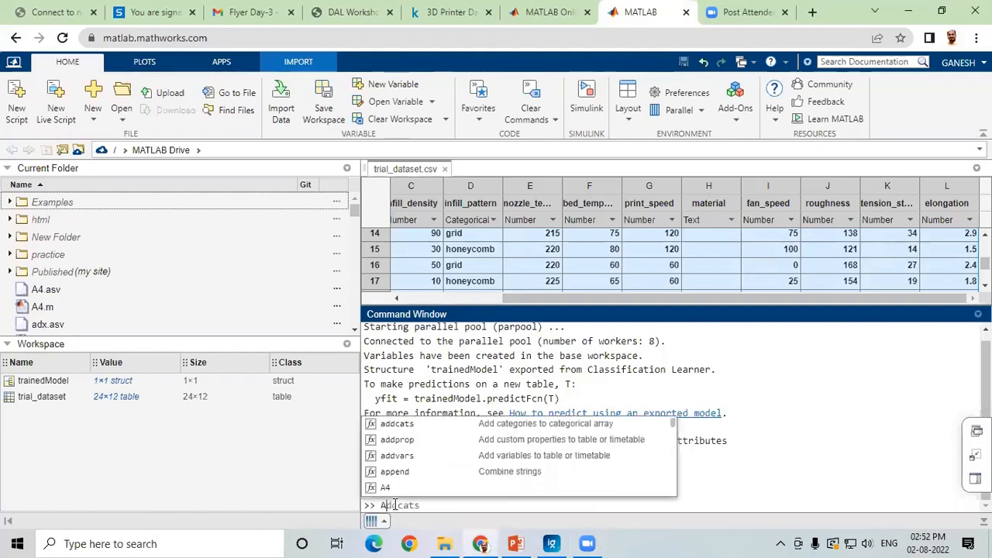
pyautogui.write('=')
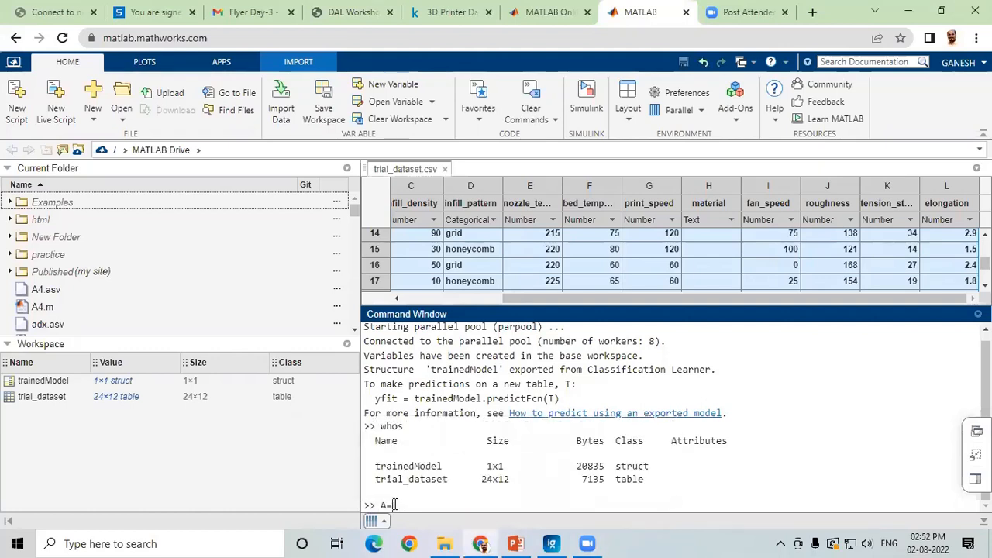
pyautogui.write('readtable')
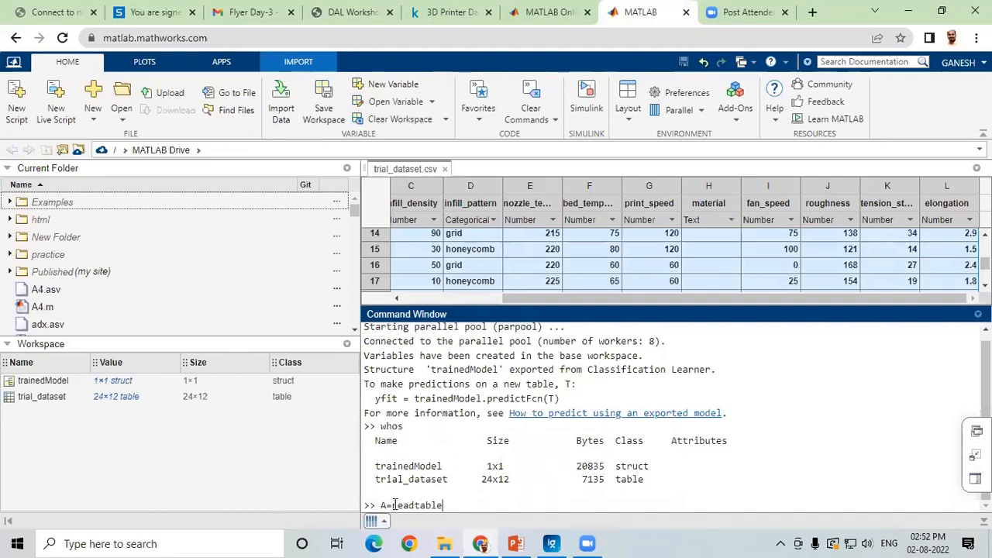
pyautogui.write('(')
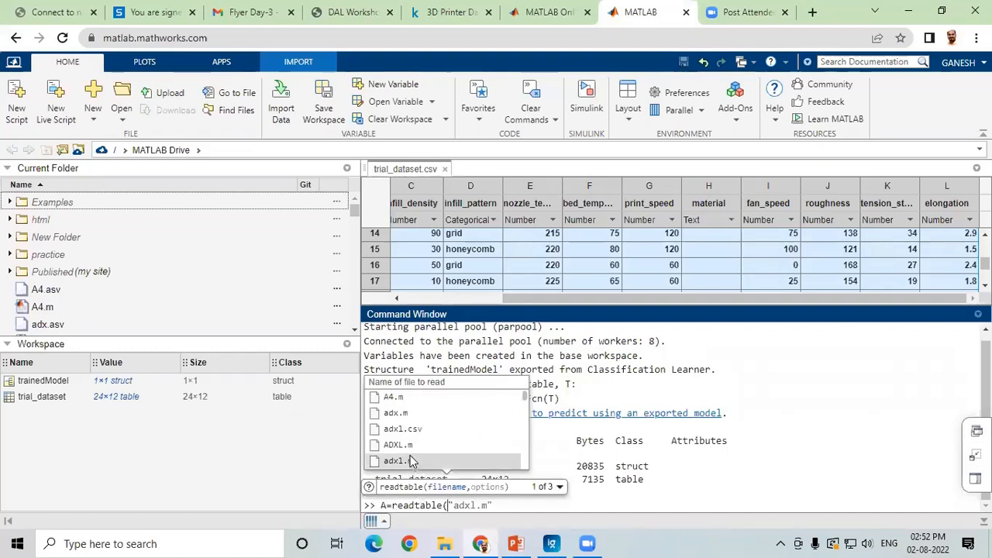
pyautogui.scroll(-2, 426, 443)
pyautogui.scroll(-4, 426, 438)
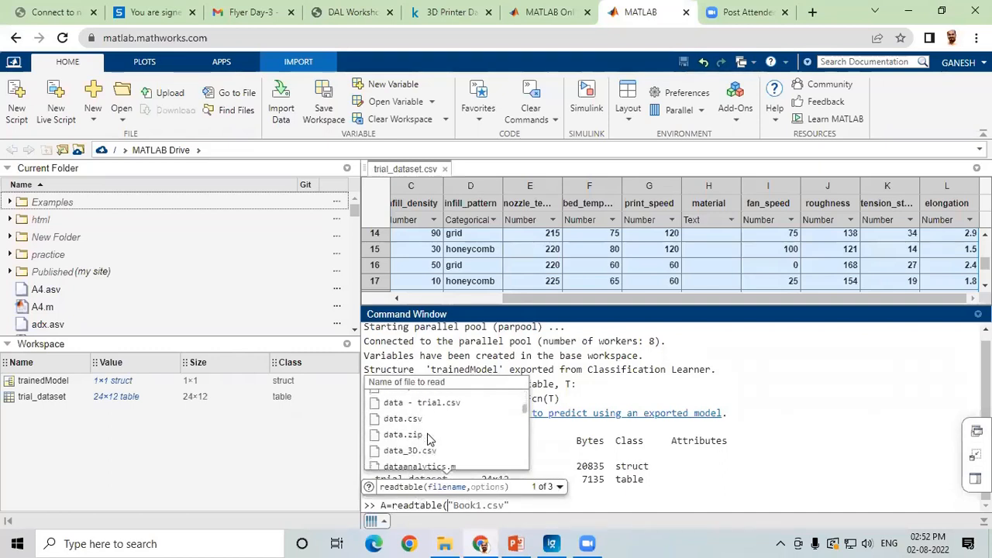
pyautogui.scroll(-2, 427, 433)
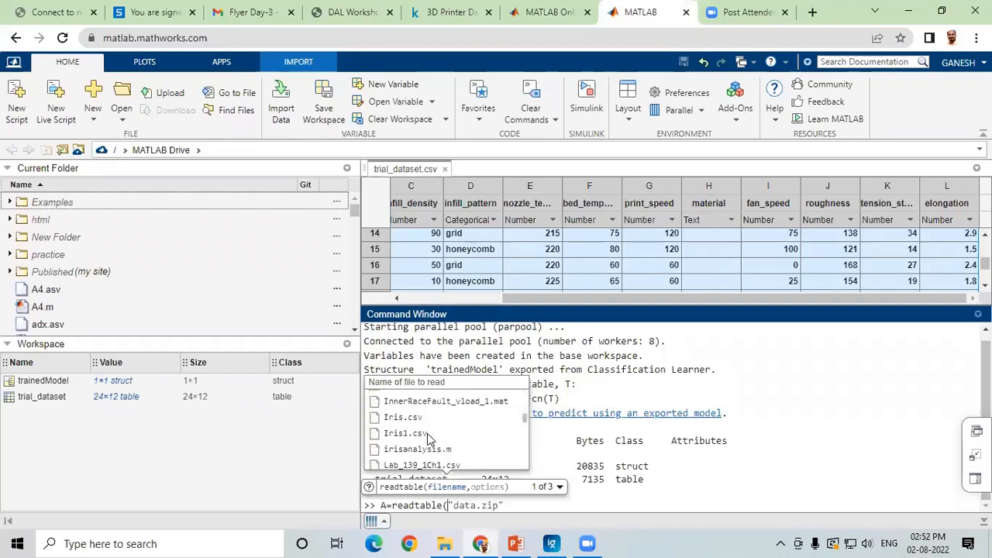
pyautogui.scroll(2, 427, 433)
pyautogui.scroll(-2, 427, 434)
pyautogui.scroll(-4, 427, 433)
pyautogui.scroll(-5, 431, 440)
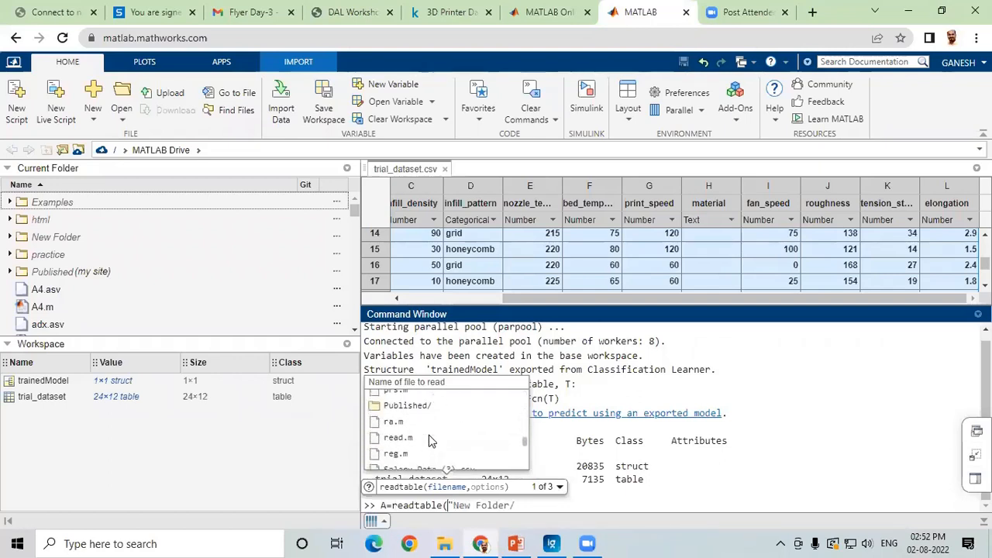
pyautogui.scroll(-2, 431, 440)
pyautogui.scroll(-3, 431, 439)
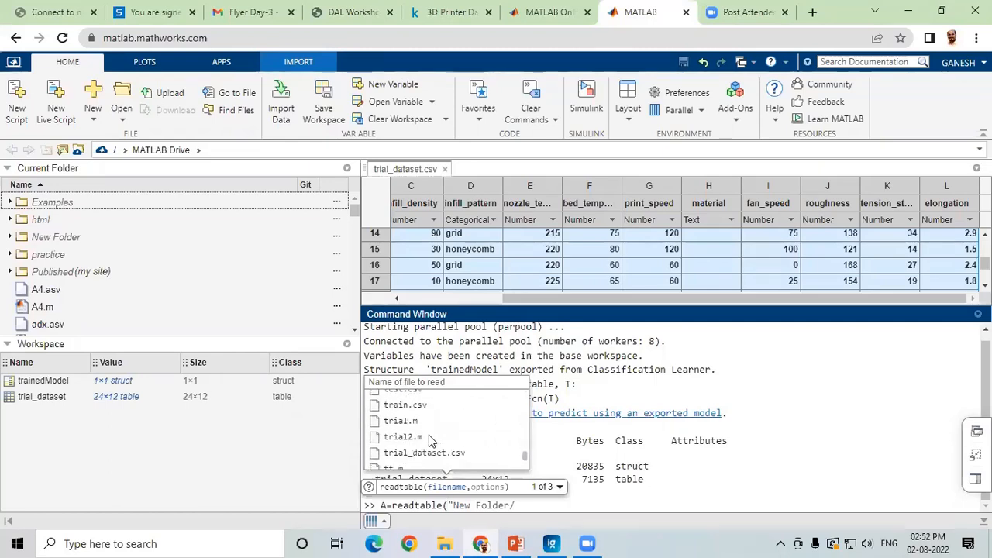
pyautogui.click(431, 423)
pyautogui.click(439, 403)
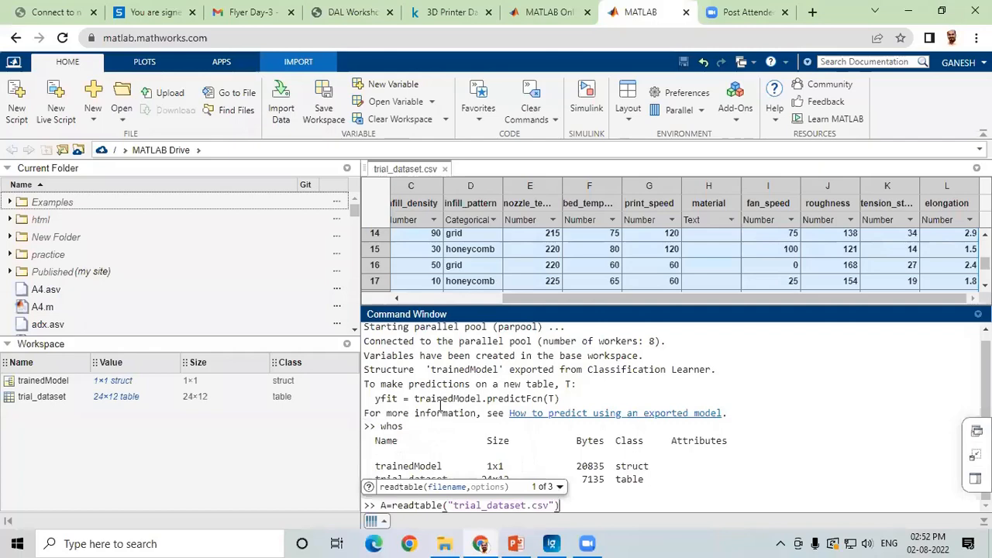
pyautogui.press('Return')
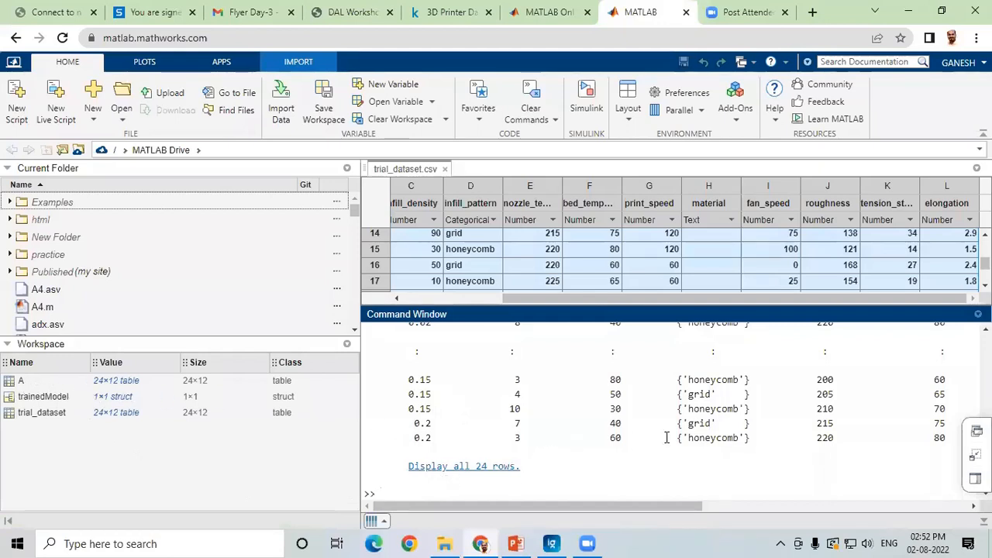
# Examine the displayed contents of table A across its columns and rows, especially the material column
pyautogui.scroll(4, 666, 436)
pyautogui.scroll(-2, 670, 436)
pyautogui.scroll(2, 673, 434)
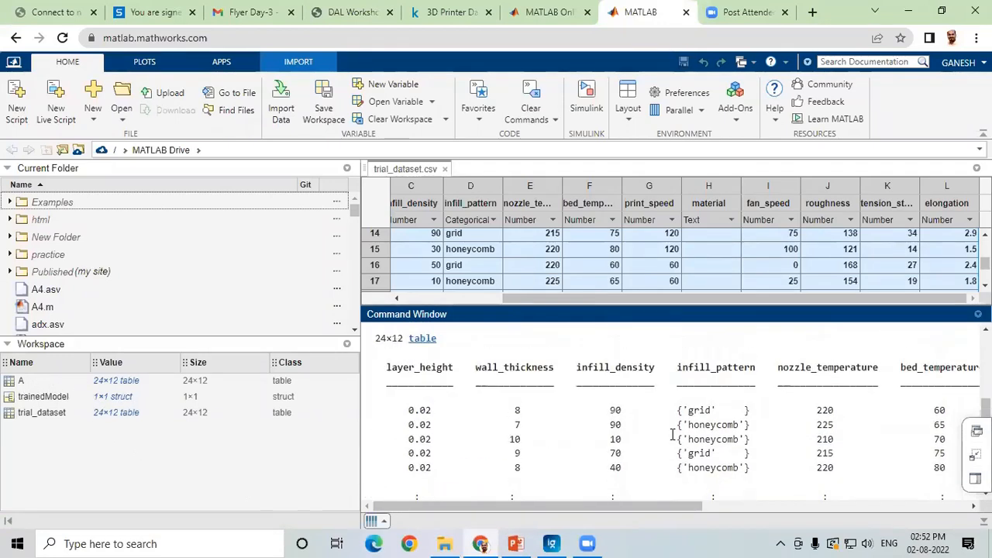
pyautogui.moveTo(638, 506); pyautogui.dragTo(711, 506)
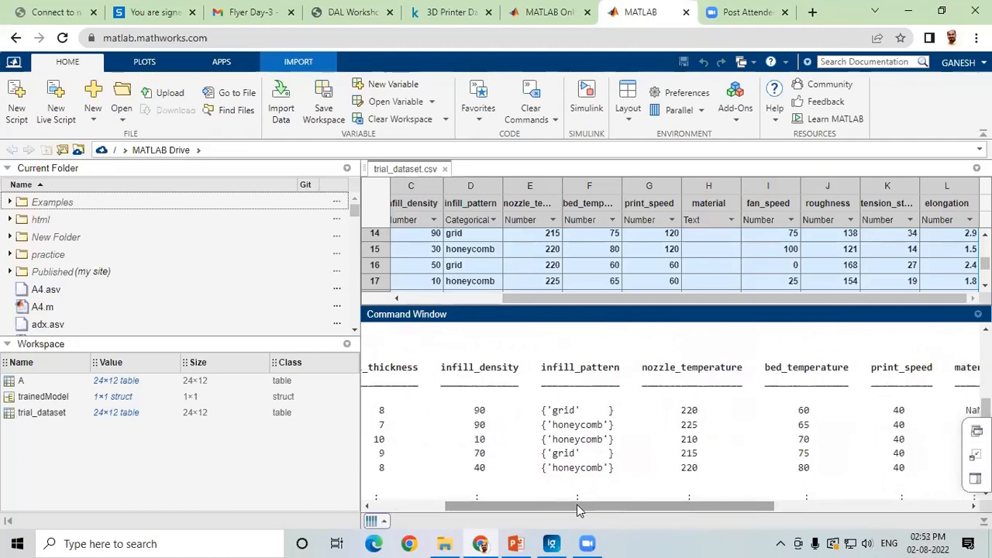
pyautogui.moveTo(578, 510); pyautogui.dragTo(668, 512)
pyautogui.scroll(-3, 822, 410)
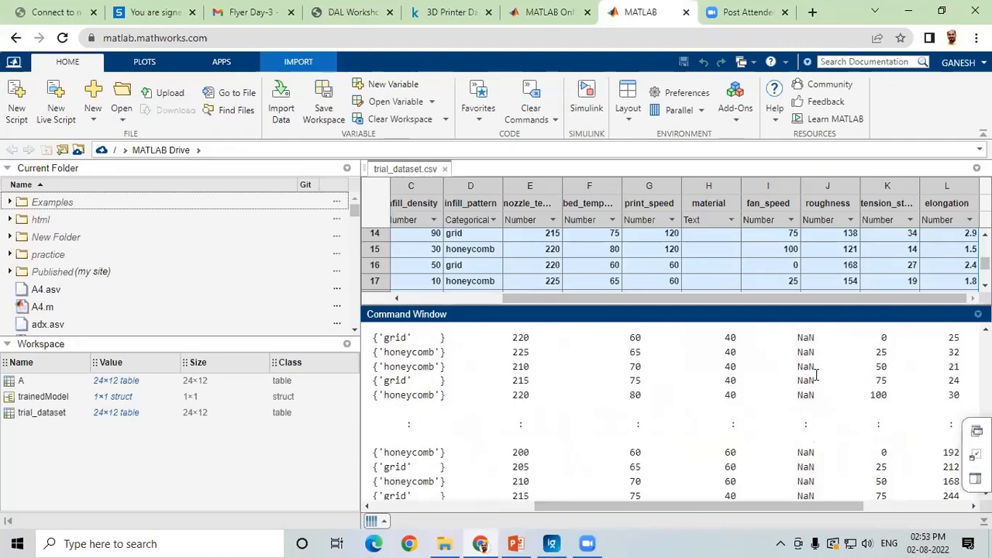
pyautogui.scroll(-1, 800, 363)
pyautogui.scroll(2, 802, 376)
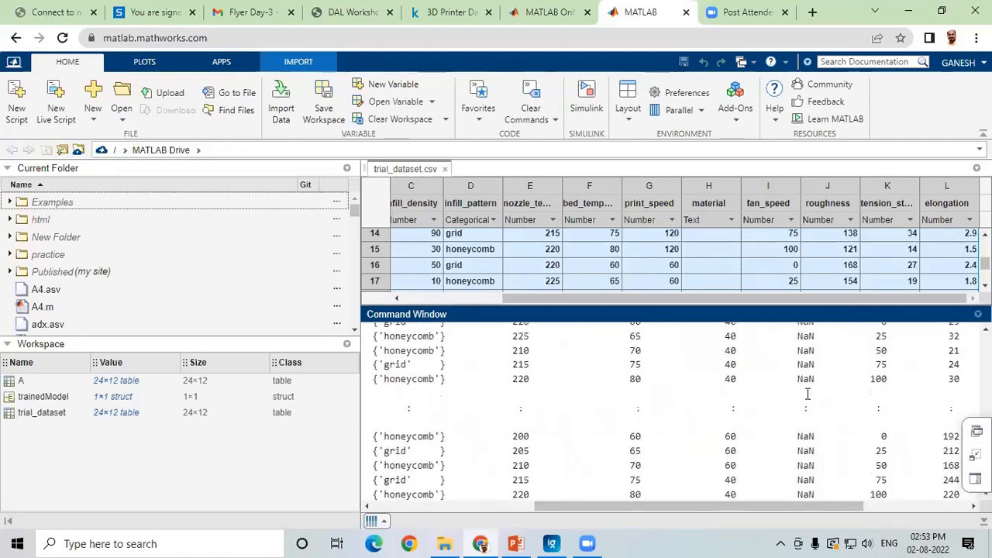
pyautogui.scroll(-1, 807, 389)
pyautogui.scroll(2, 805, 378)
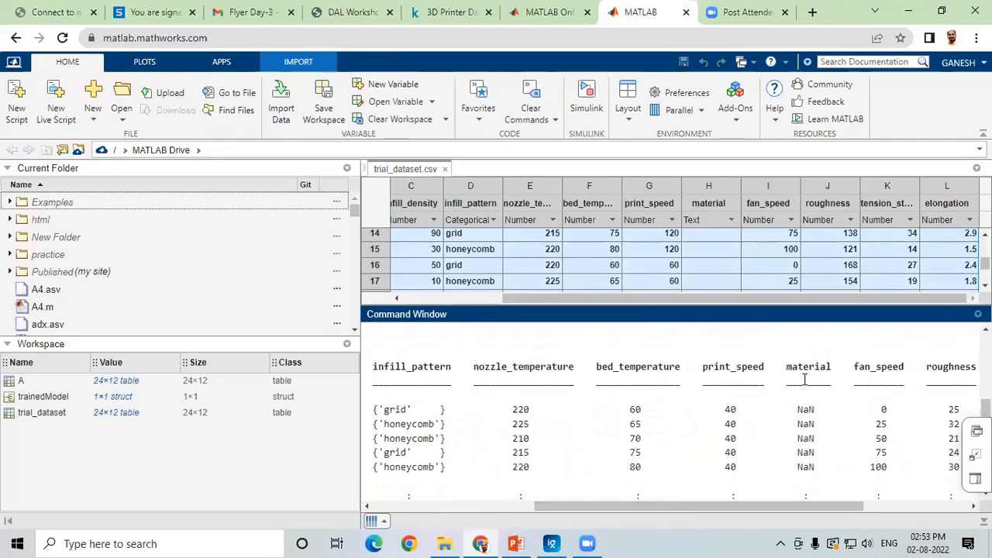
pyautogui.scroll(-2, 789, 403)
pyautogui.scroll(2, 795, 407)
pyautogui.scroll(-3, 808, 392)
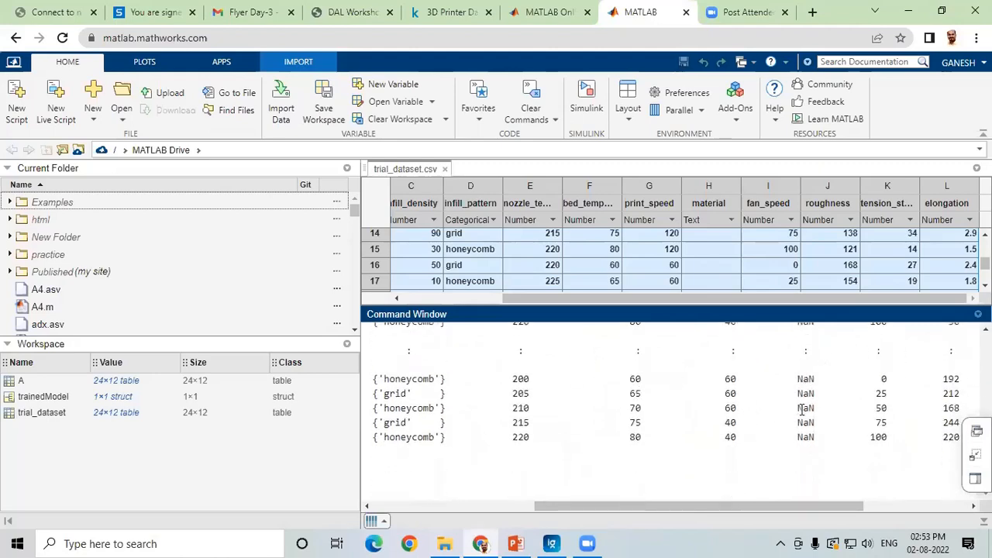
pyautogui.scroll(3, 802, 408)
pyautogui.moveTo(605, 509); pyautogui.dragTo(441, 508)
pyautogui.scroll(-3, 448, 419)
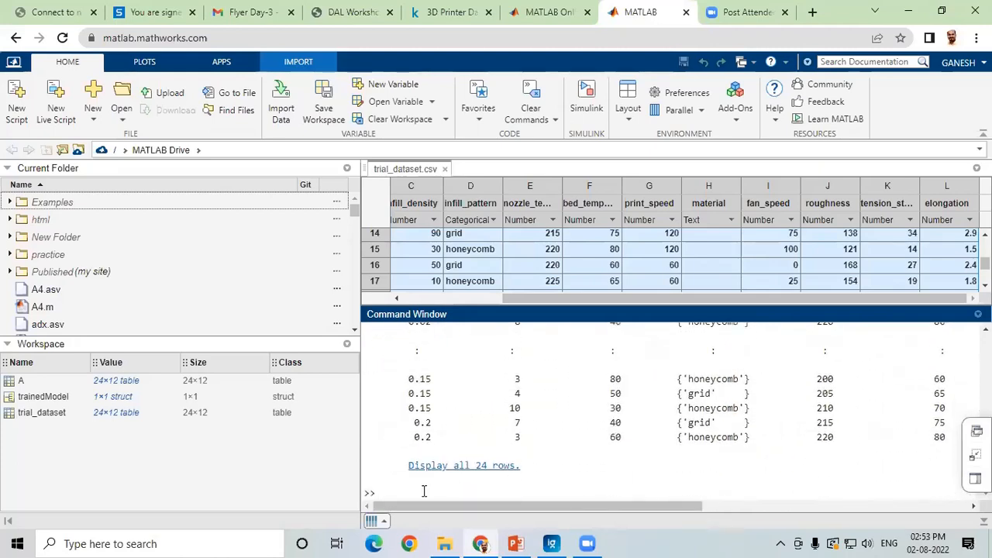
pyautogui.scroll(2, 509, 432)
pyautogui.scroll(-2, 511, 430)
# Reuse the suggested prediction command from the export message with table A as input, running yfit = trainedModel.predictFcn(A)
pyautogui.scroll(10, 511, 432)
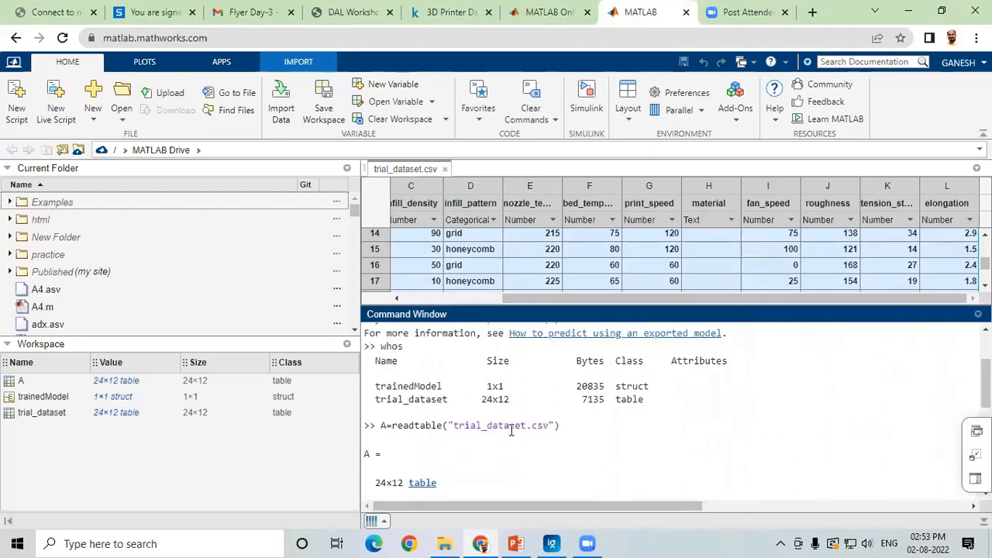
pyautogui.moveTo(560, 392)
pyautogui.mouseDown()
pyautogui.moveTo(313, 382)
pyautogui.moveTo(561, 392)
pyautogui.mouseUp()
pyautogui.hotkey('ctrl', 'c')
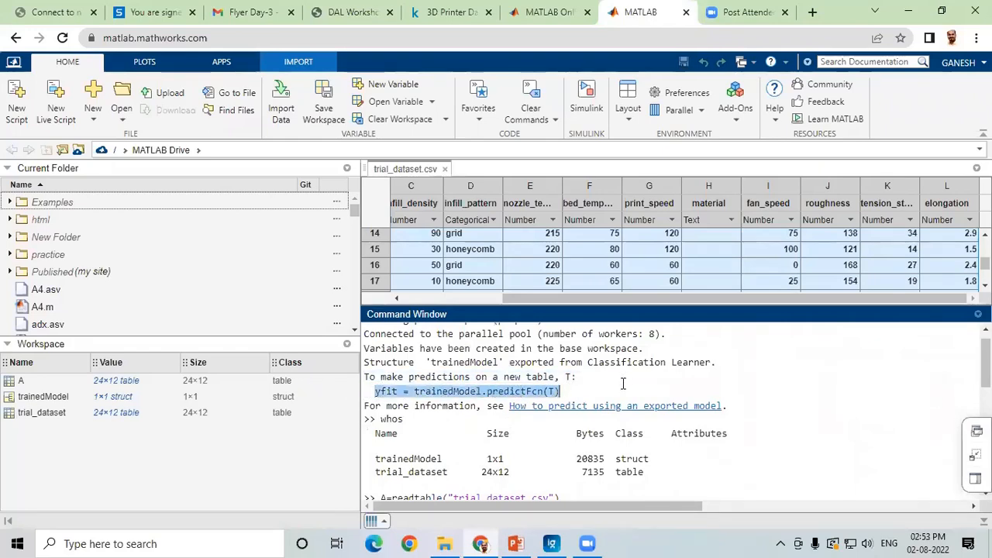
pyautogui.scroll(-10, 442, 476)
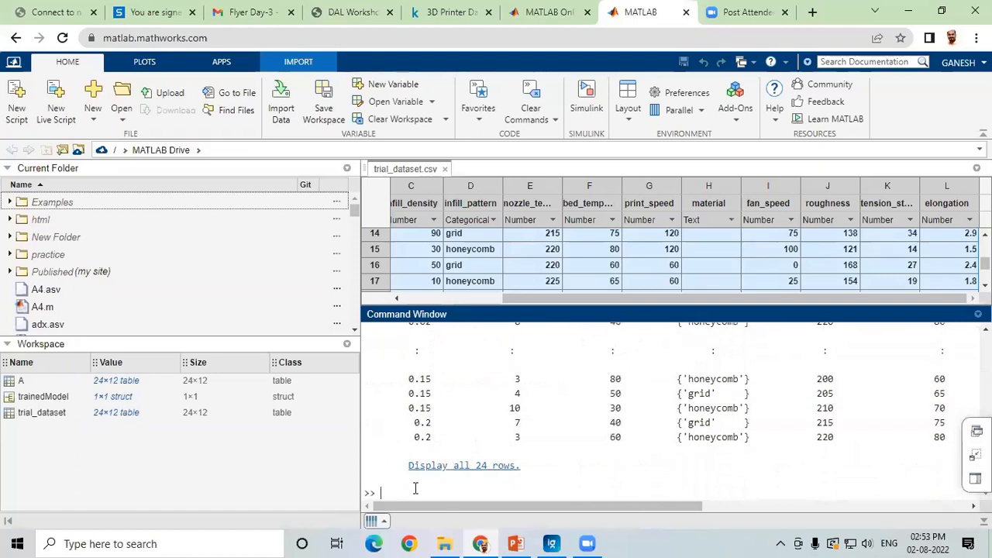
pyautogui.hotkey('ctrl', 'v')
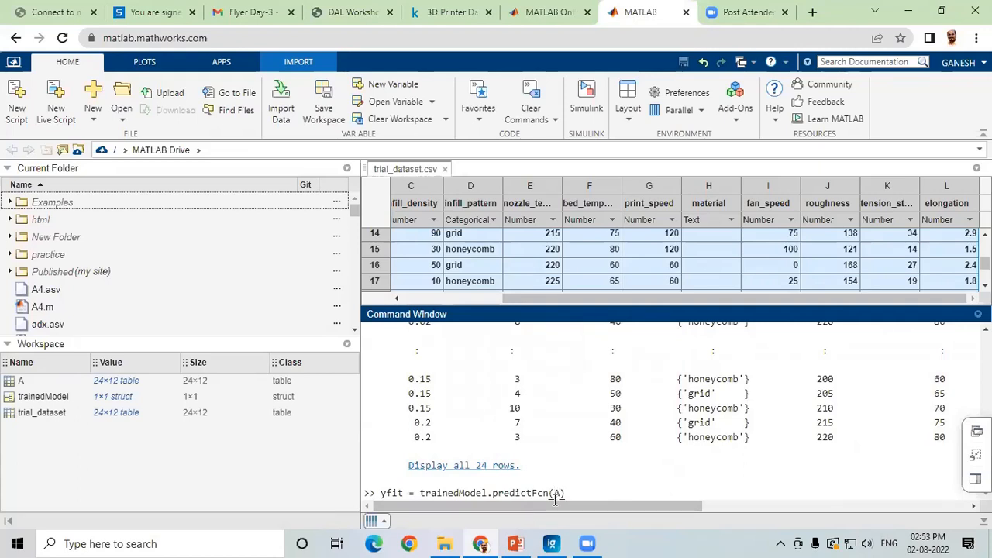
pyautogui.click(570, 494)
pyautogui.press('Return')
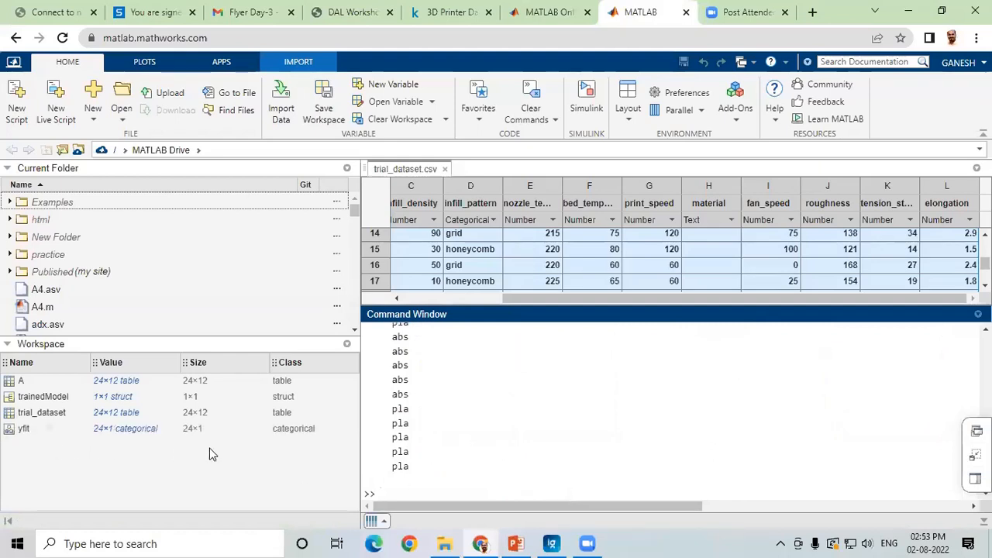
# Open the yfit variable from the workspace and review its predicted materials through to the last row
pyautogui.rightClick(27, 434)
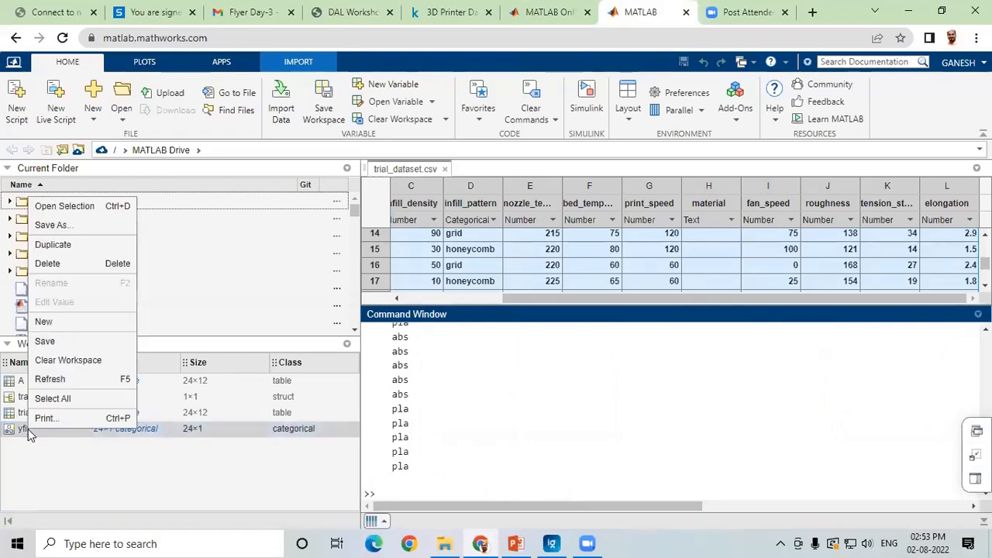
pyautogui.click(42, 442)
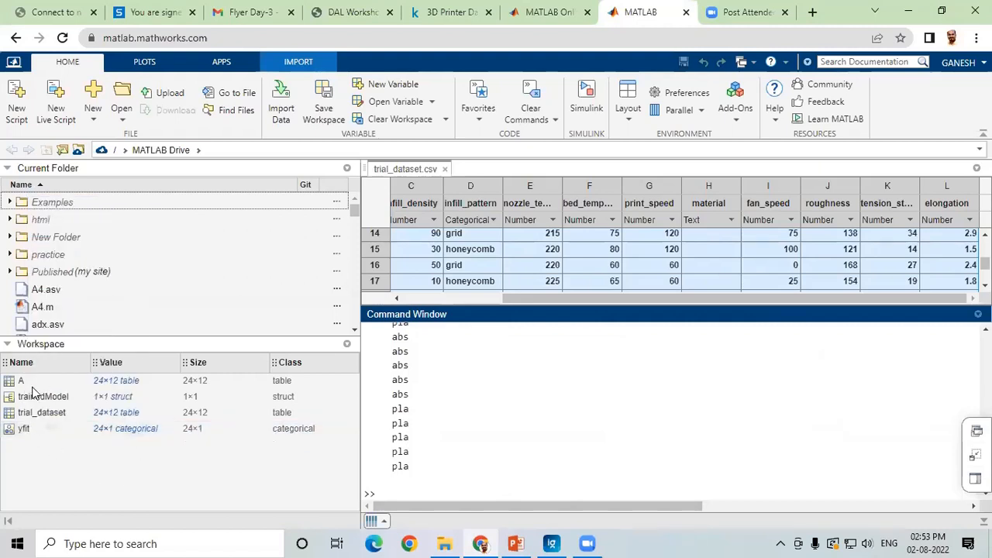
pyautogui.rightClick(28, 431)
pyautogui.click(89, 211)
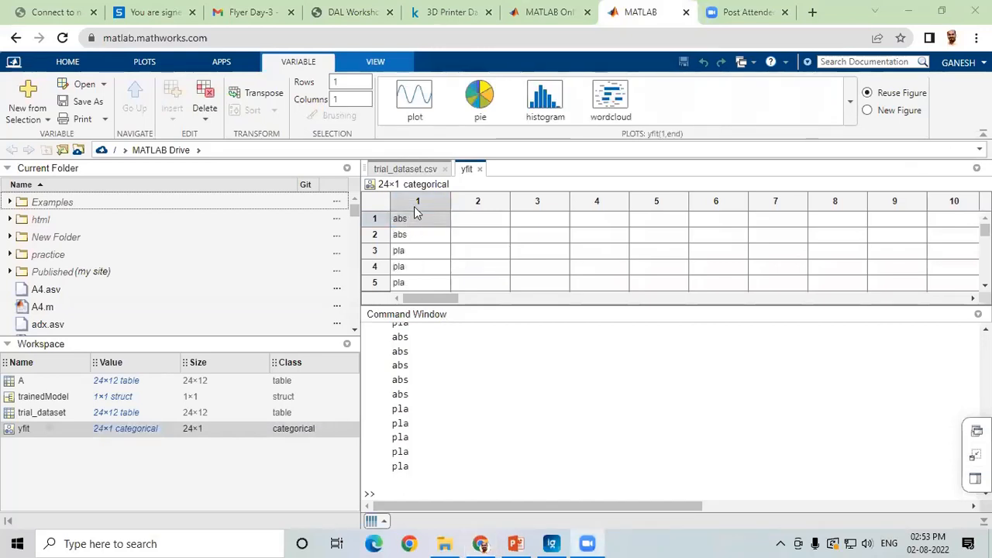
pyautogui.scroll(-5, 414, 236)
pyautogui.scroll(-5, 414, 239)
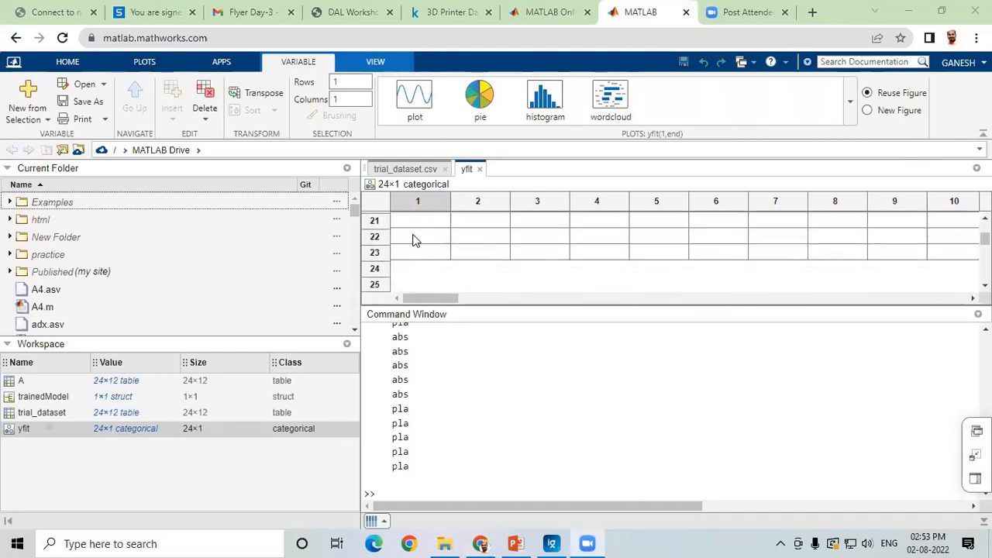
pyautogui.scroll(2, 416, 244)
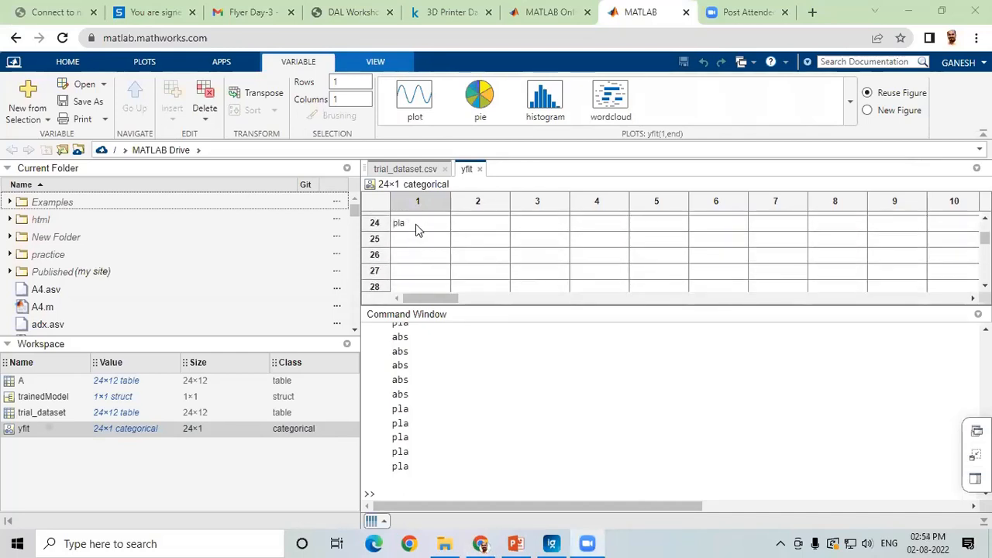
pyautogui.click(416, 226)
pyautogui.scroll(2, 458, 250)
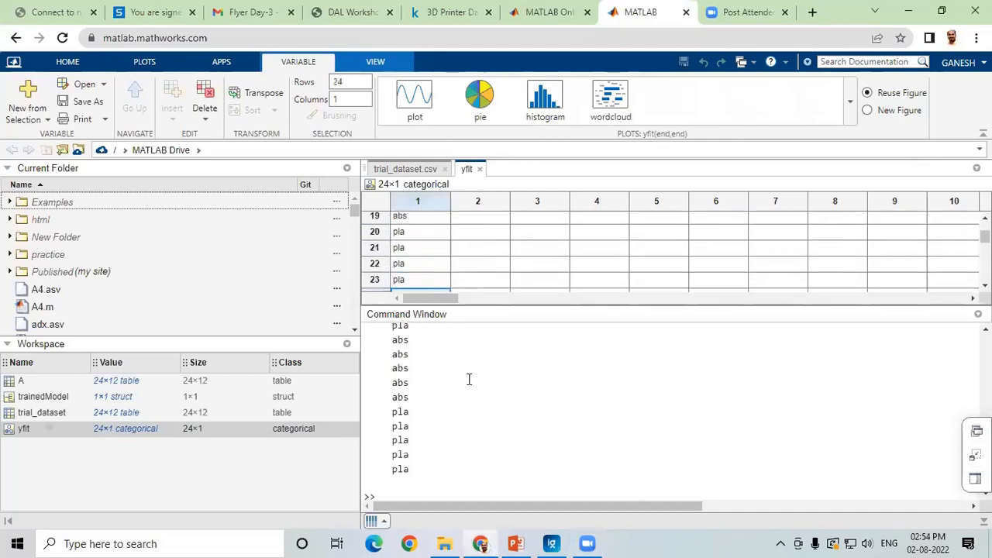
# Select the list of predicted material labels in the Command Window's yfit output
pyautogui.scroll(8, 468, 377)
pyautogui.moveTo(393, 353); pyautogui.dragTo(417, 457)
pyautogui.rightClick(403, 441)
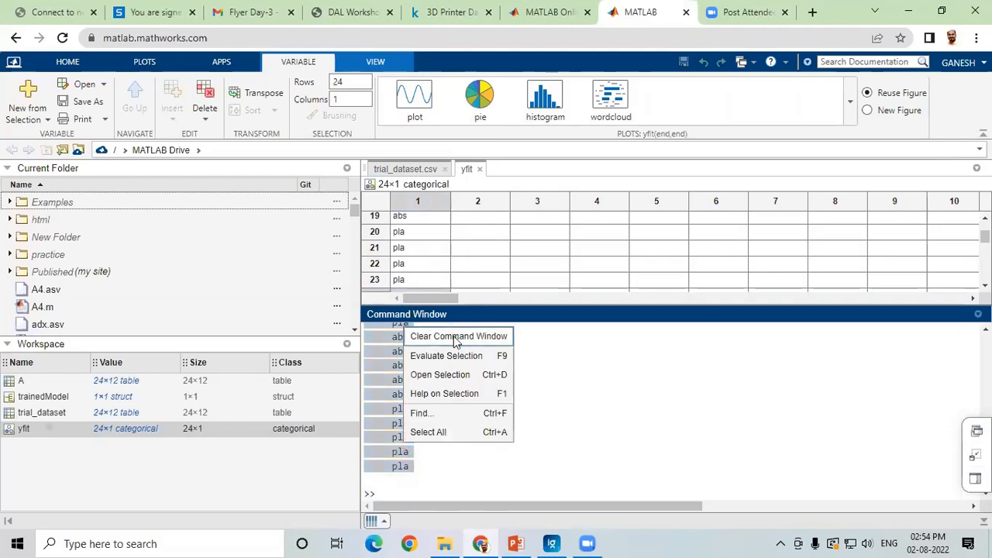
pyautogui.click(396, 385)
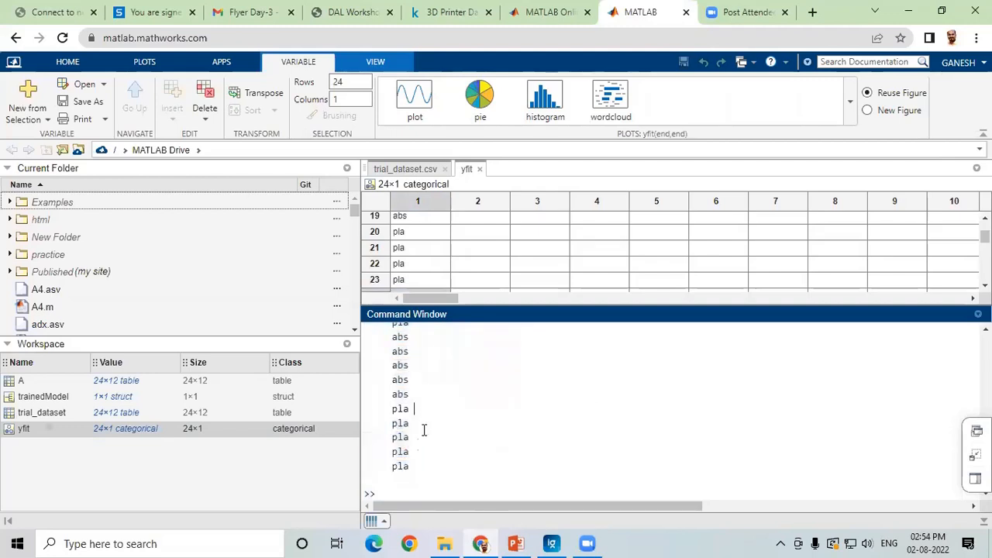
pyautogui.moveTo(405, 466); pyautogui.dragTo(386, 329)
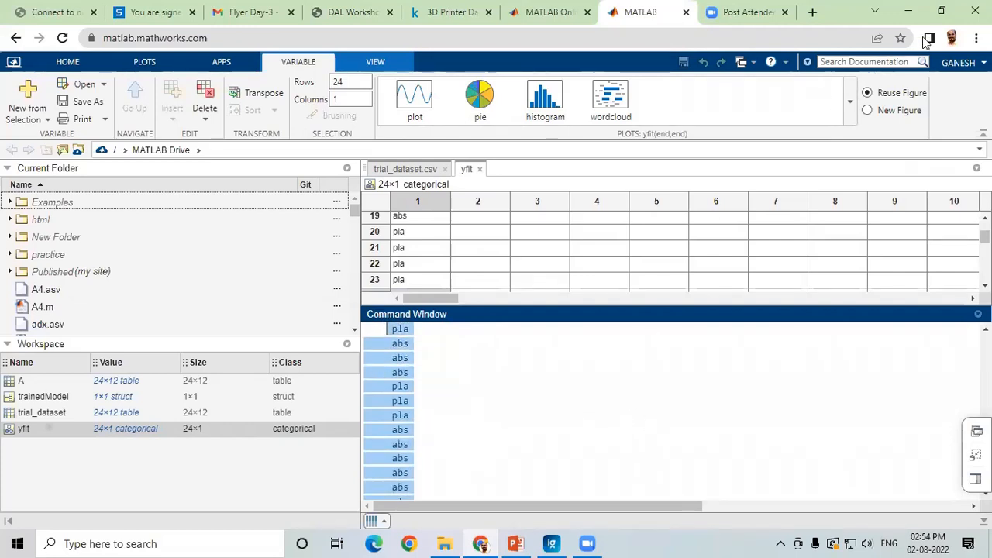
# Minimize the browser and open the trial_dataset file from the desktop in Excel
pyautogui.click(909, 11)
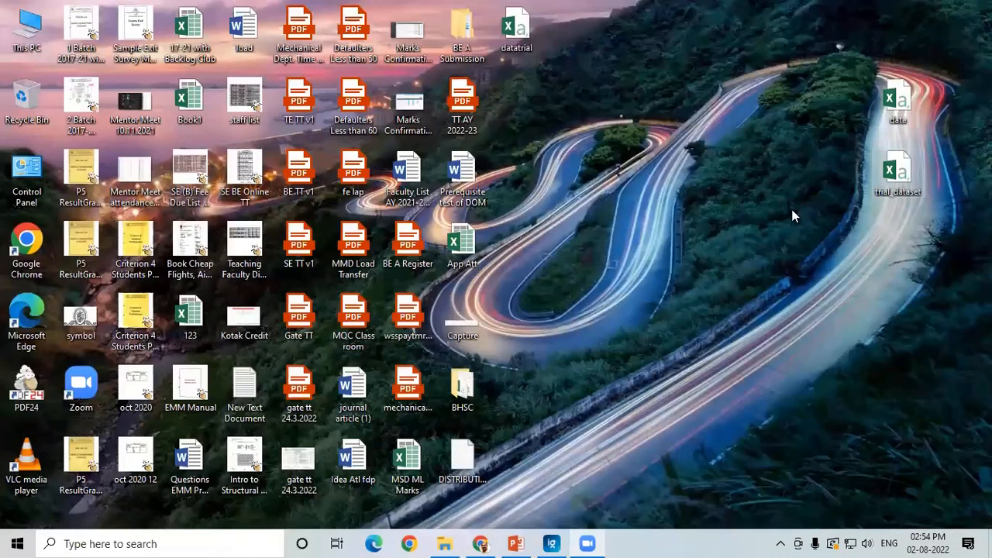
pyautogui.doubleClick(895, 177)
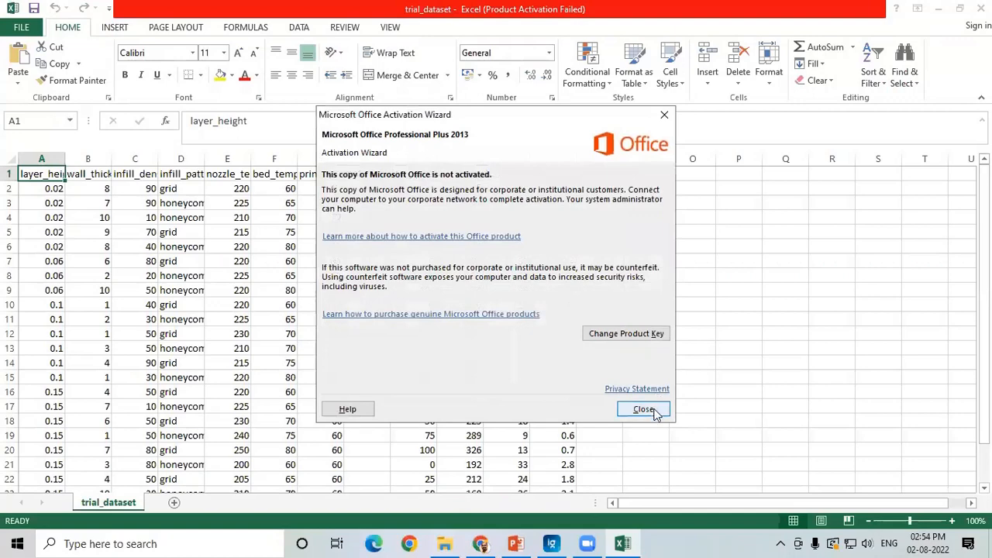
# Try pasting the copied material labels into the material column from cell H2, and close trial_dataset without saving
pyautogui.click(643, 410)
pyautogui.click(375, 190)
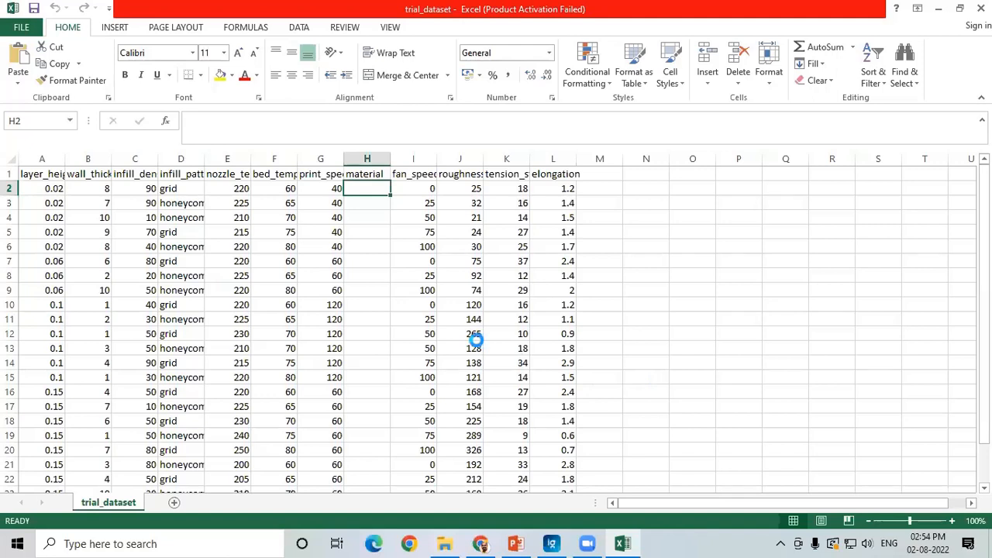
pyautogui.hotkey('ctrl', 'v')
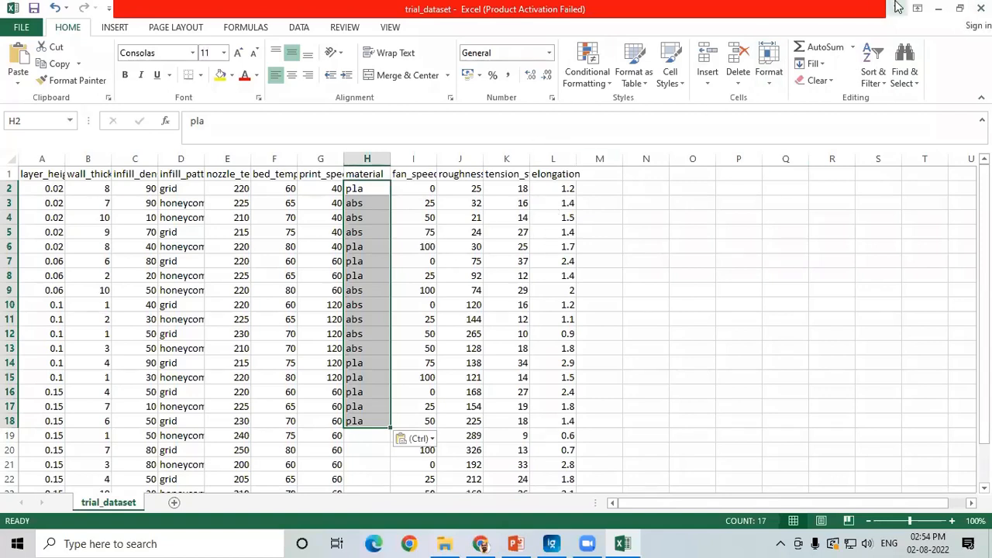
pyautogui.click(981, 8)
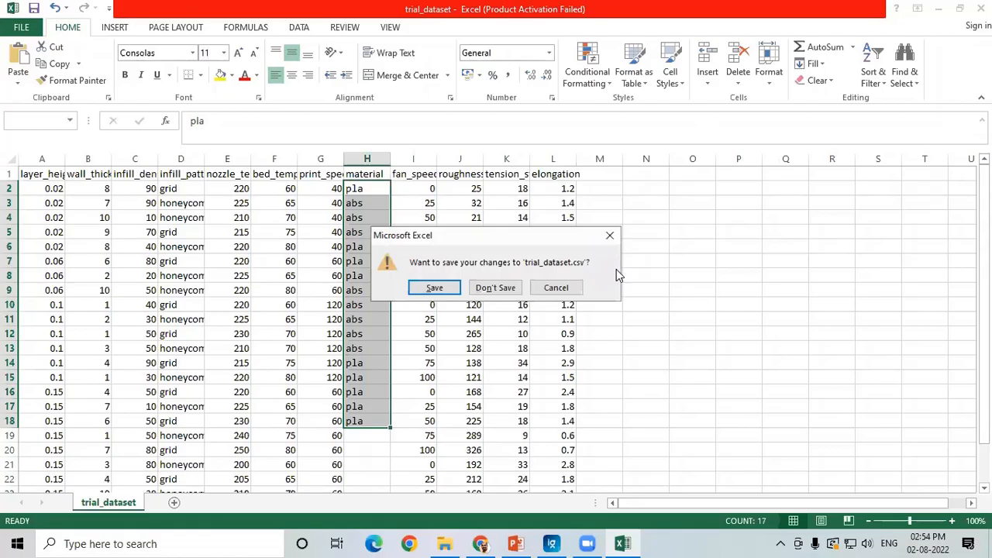
pyautogui.click(496, 286)
# Switch back to MATLAB in the browser and select the yfit material labels in the Command Window to review the whole list
pyautogui.click(481, 544)
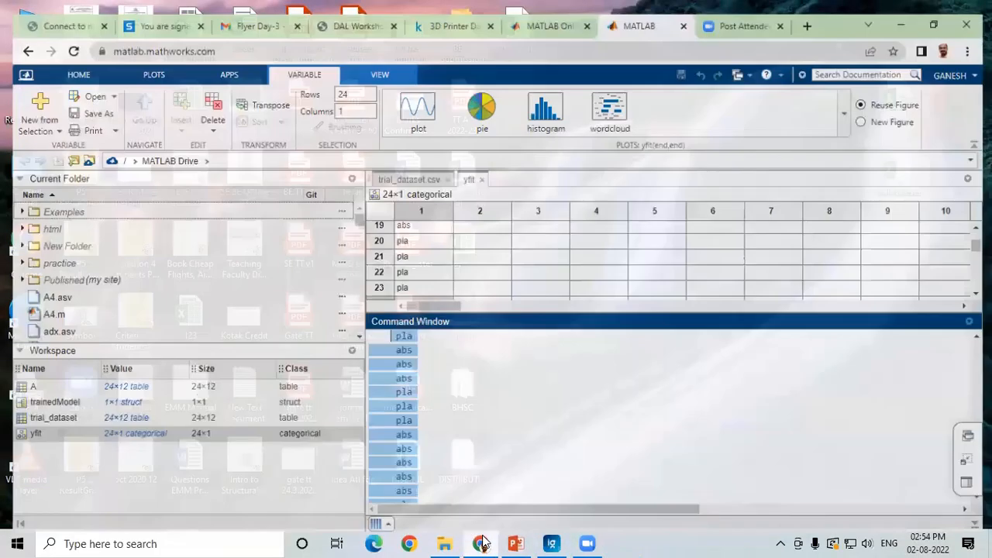
pyautogui.scroll(3, 496, 364)
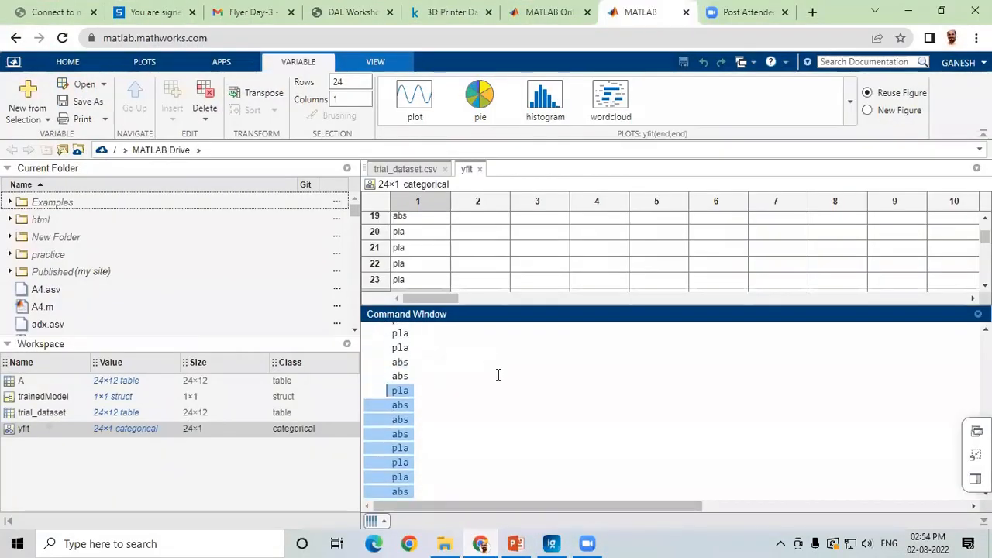
pyautogui.moveTo(393, 353); pyautogui.dragTo(421, 455)
pyautogui.scroll(5, 442, 380)
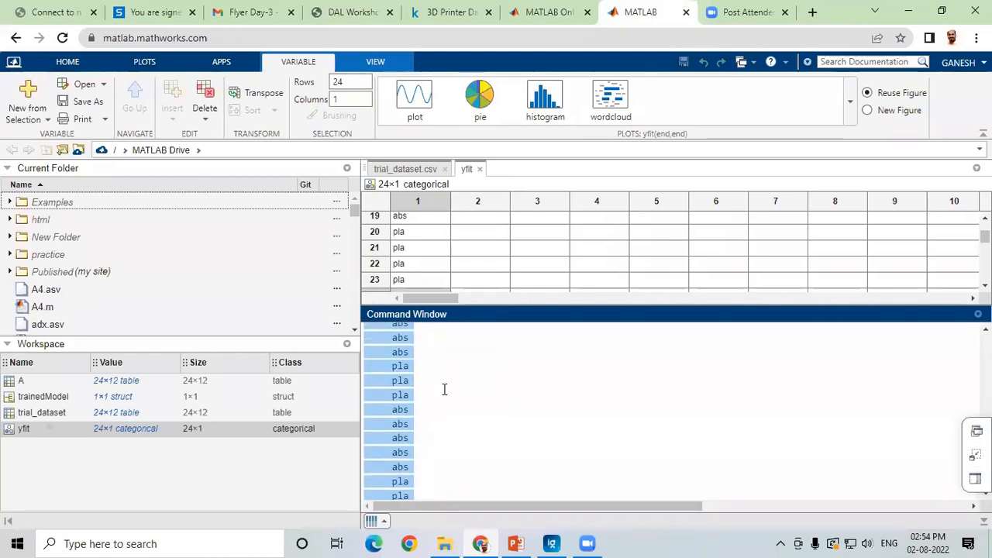
pyautogui.scroll(-5, 419, 382)
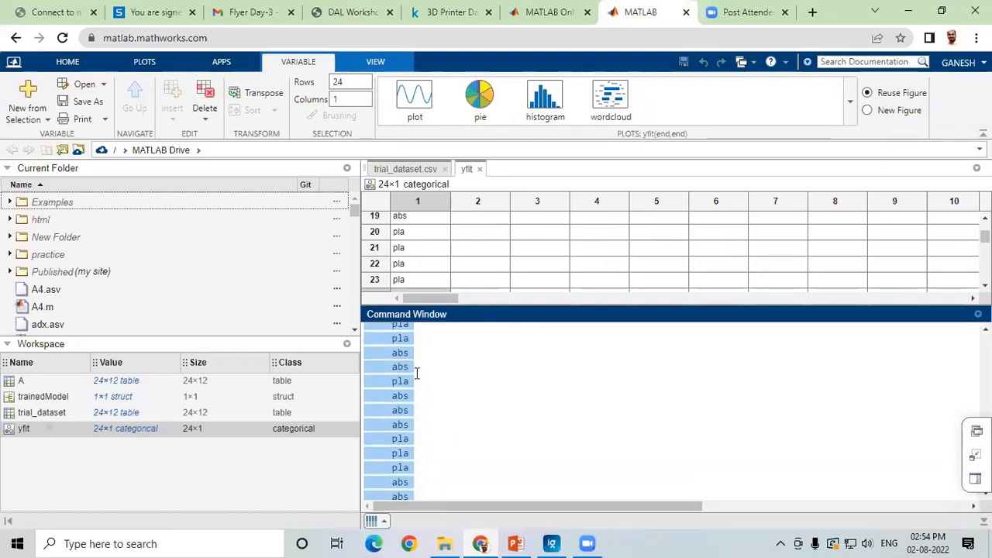
pyautogui.scroll(5, 425, 384)
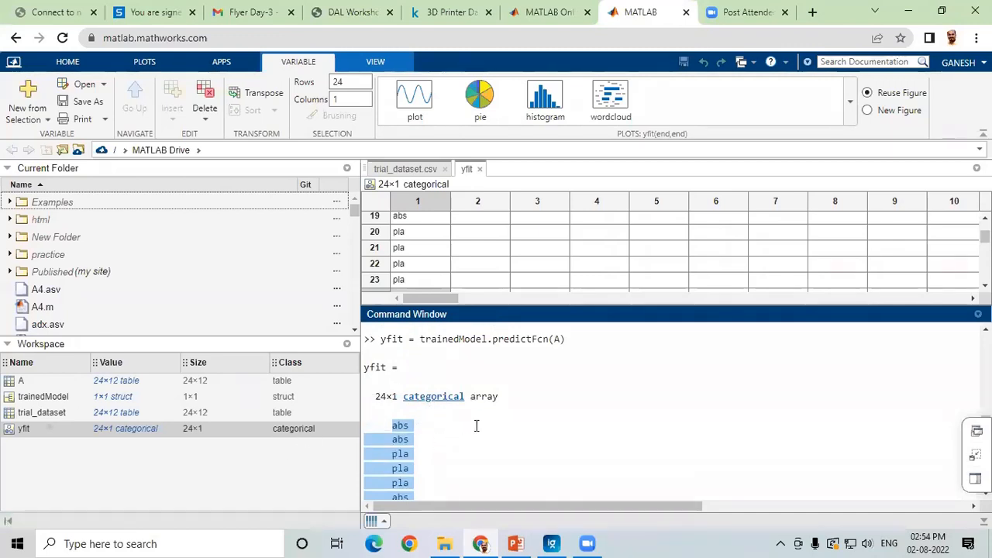
pyautogui.click(597, 443)
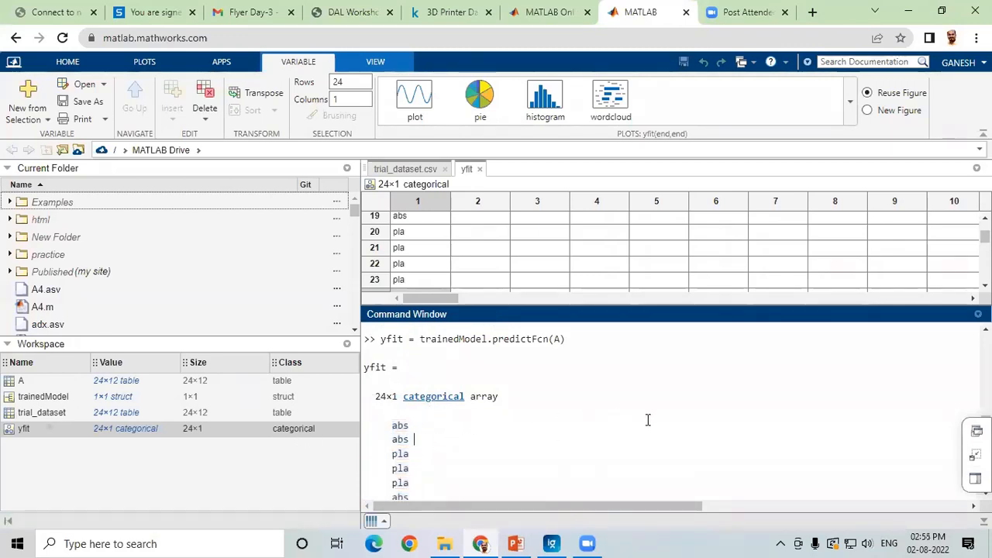
# Review the readtable command for trial_dataset.csv and its output in the Command Window, and minimize the browser
pyautogui.scroll(5, 647, 419)
pyautogui.scroll(5, 621, 418)
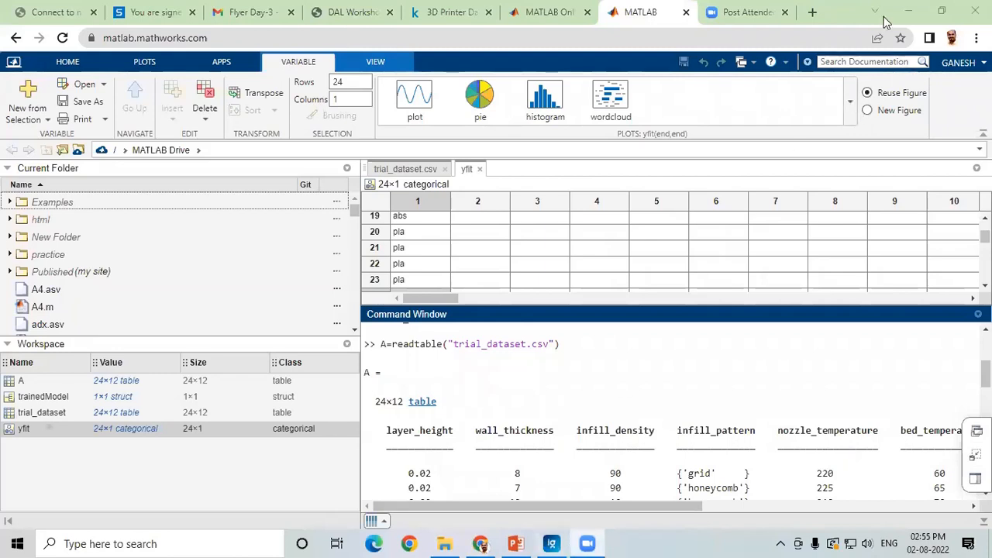
pyautogui.click(907, 11)
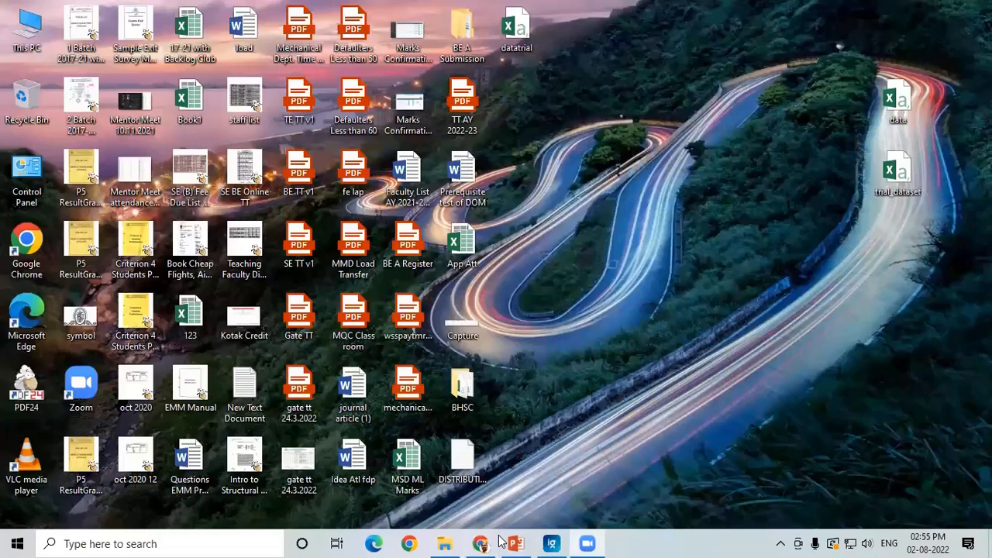